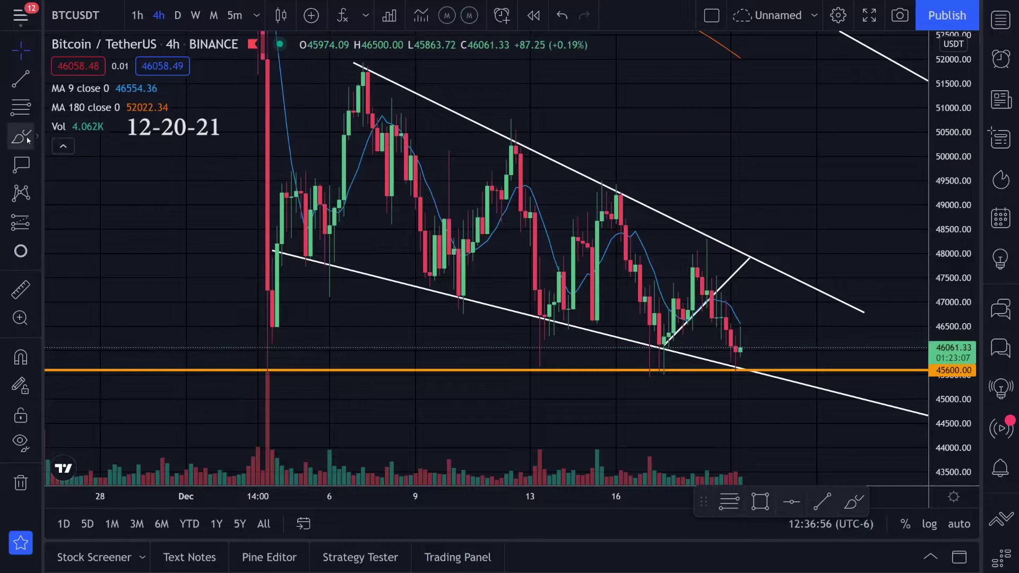
Trace the short rising trend line with the brush, circle its break near 47,100, and undo the strokes.
left_click(22, 137)
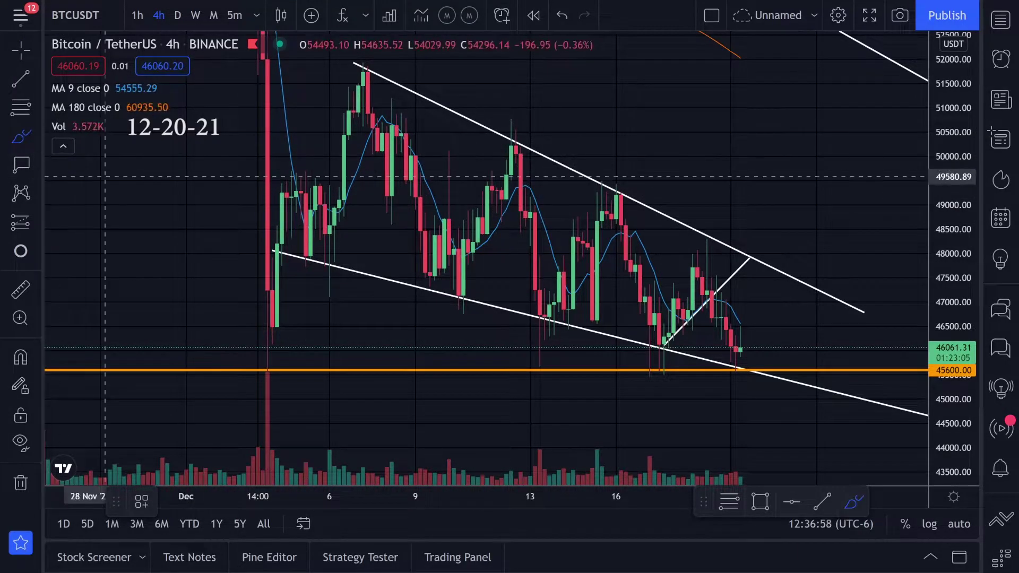
left_click_drag(654, 346, 663, 340)
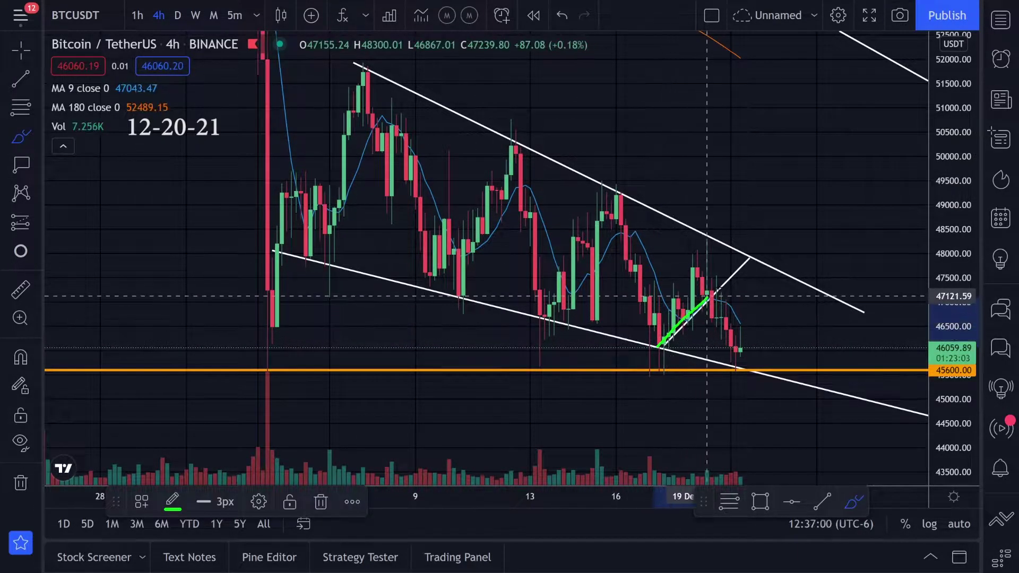
left_click_drag(716, 289, 725, 291)
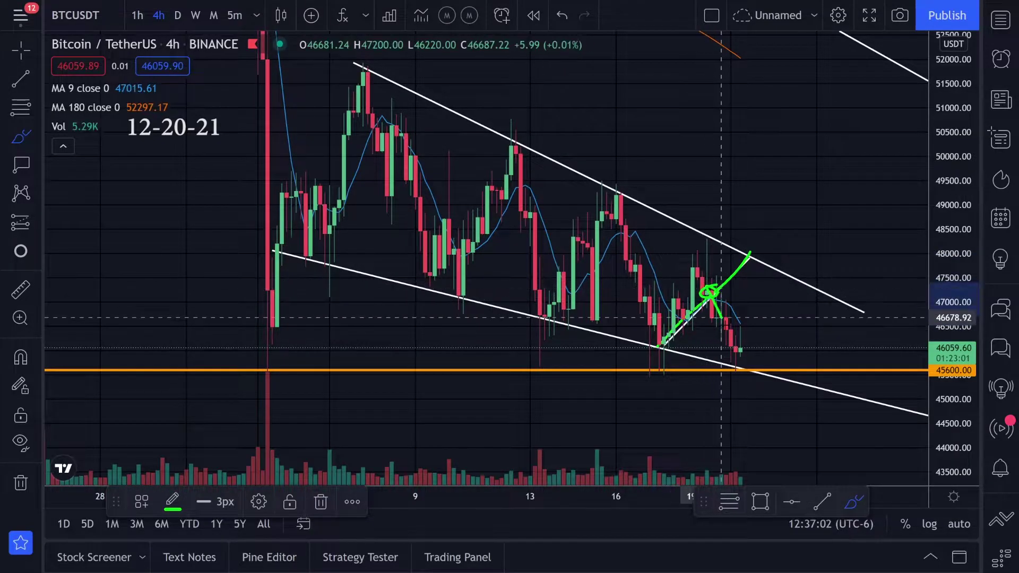
key("ctrl+z")
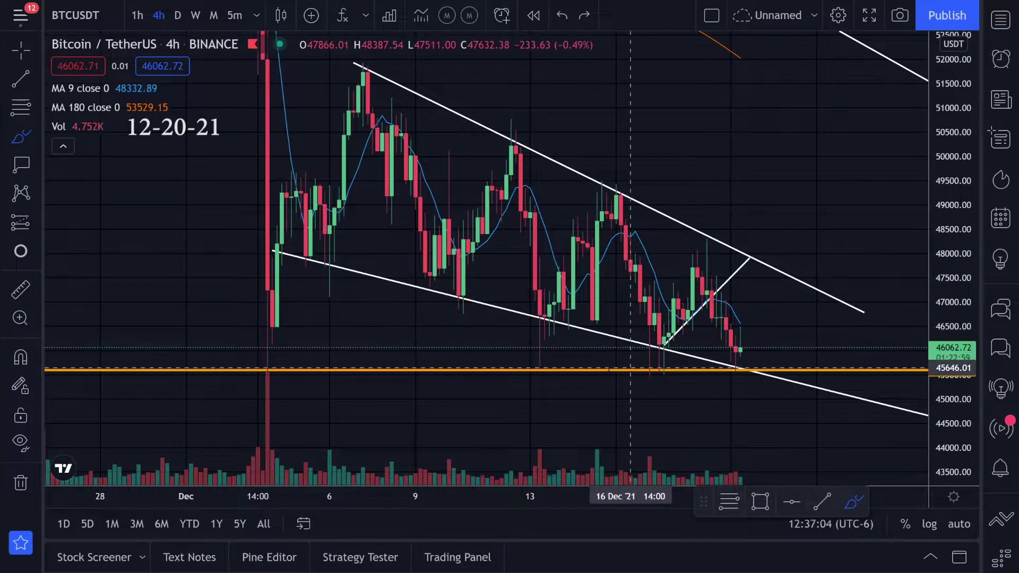
Circle the 17 December lows at the orange support line, brush a falling curve to about 45,600, and undo the marks.
mouse_move(605, 373)
left_mouse_down()
mouse_move(680, 371)
mouse_move(640, 370)
mouse_move(651, 361)
left_mouse_up()
key("ctrl+z")
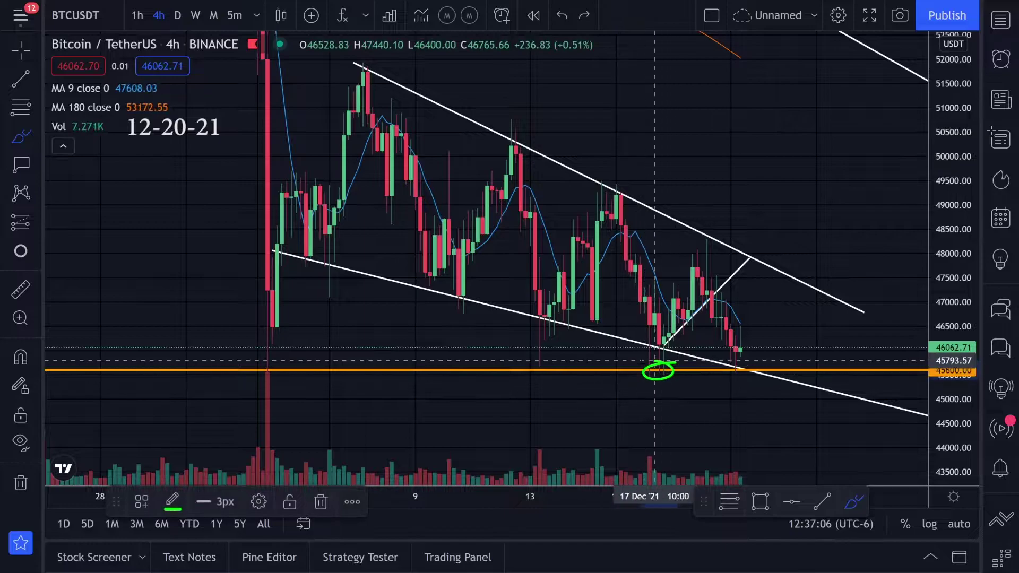
key("ctrl+z")
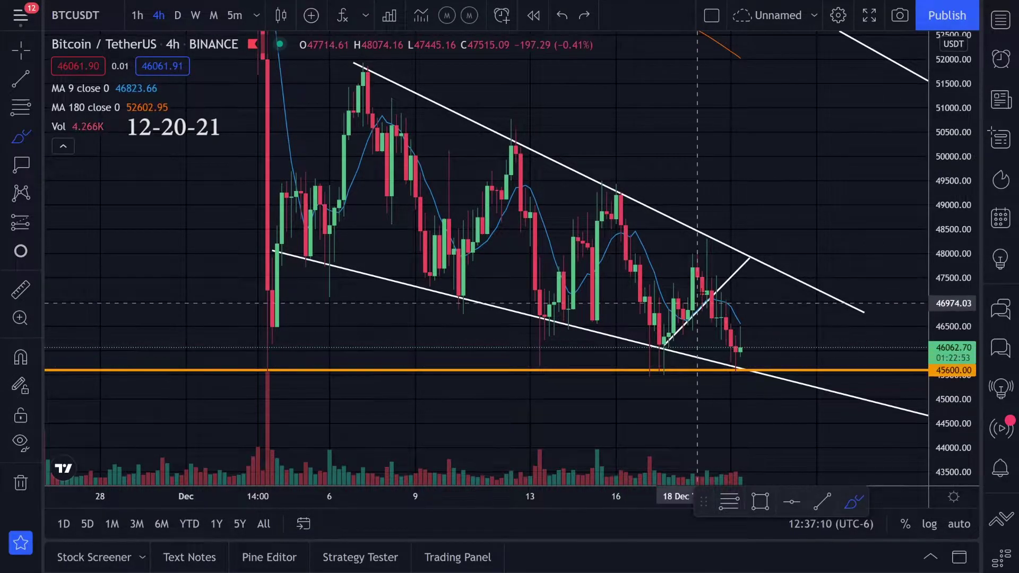
left_click_drag(701, 276, 730, 332)
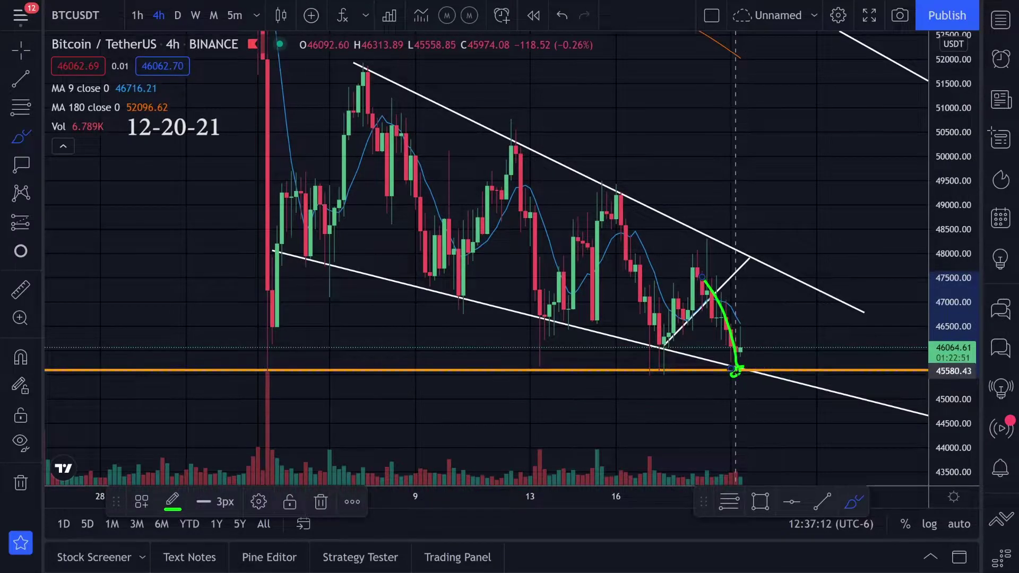
key("ctrl+z")
Sketch a brush path from the support up through the upper wedge line to about 49,350, and undo it.
mouse_move(731, 377)
left_mouse_down()
mouse_move(745, 343)
mouse_move(694, 363)
mouse_move(742, 282)
left_mouse_up()
key("ctrl+z")
scroll(748, 377, "up", 2)
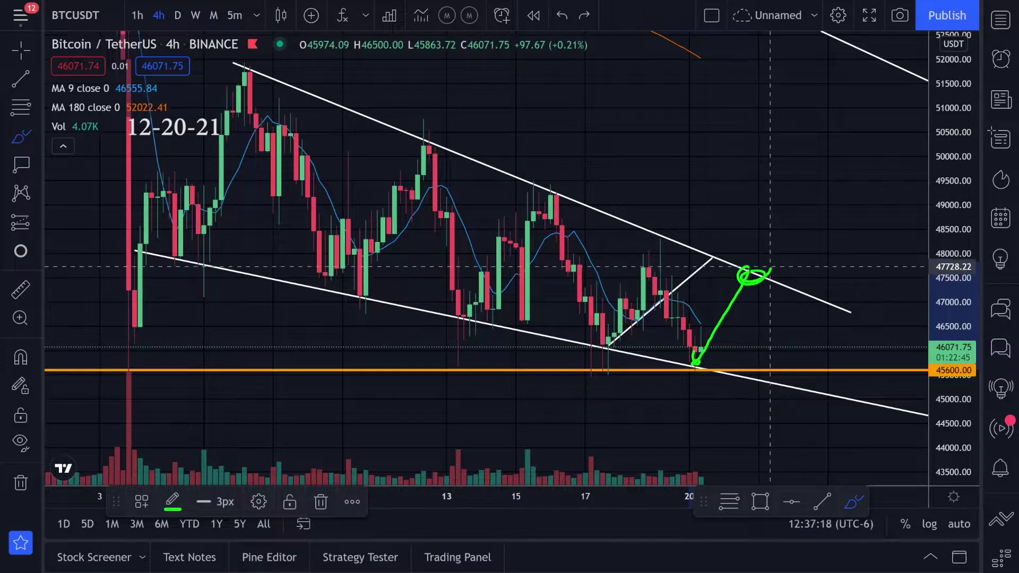
left_click_drag(738, 284, 770, 214)
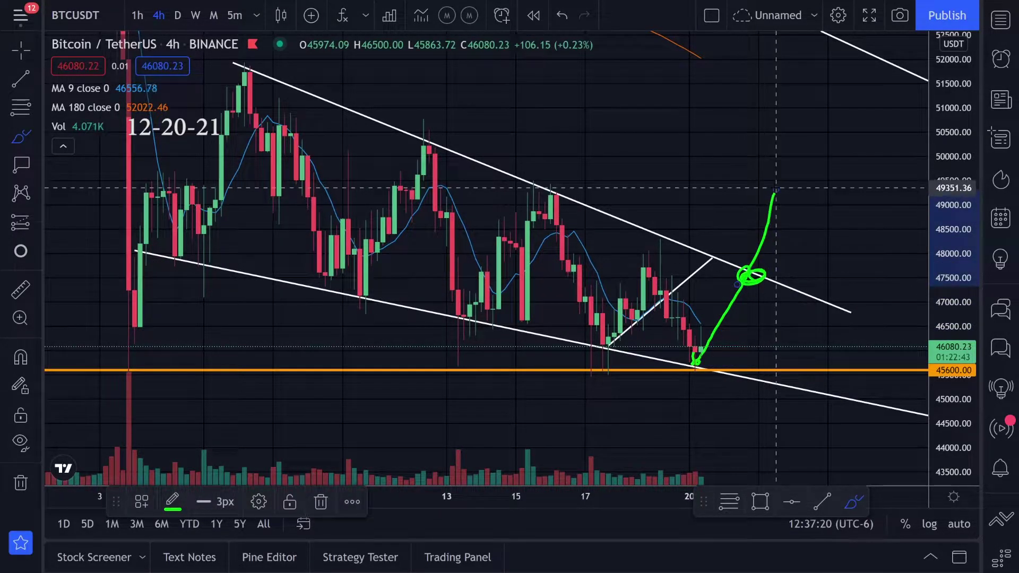
key("ctrl+z")
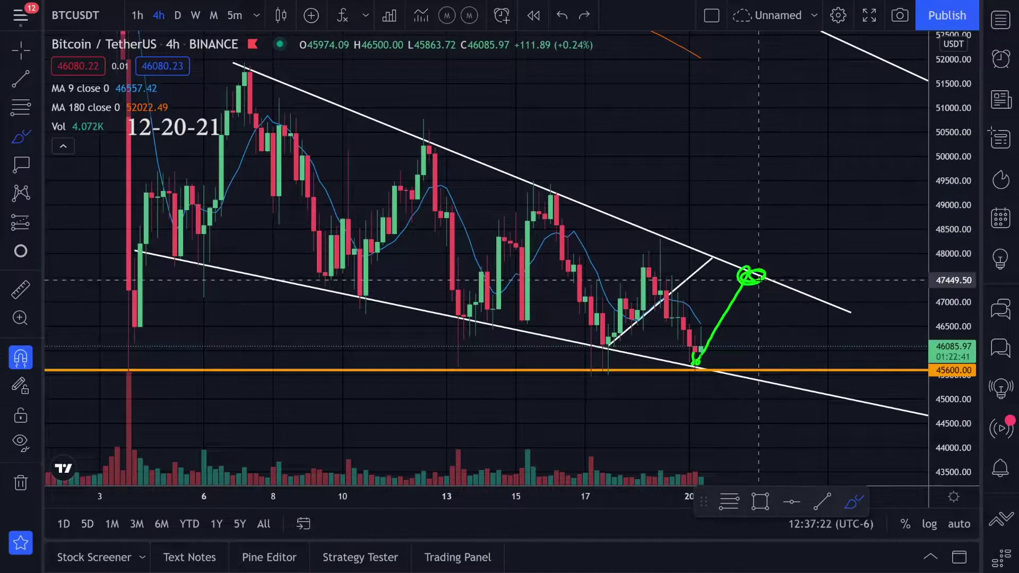
key("ctrl+z")
Sketch brush strokes for a drop from the upper wedge line and from the latest swing high towards support, undoing both.
mouse_move(750, 264)
left_mouse_down()
mouse_move(735, 271)
mouse_move(758, 327)
left_mouse_up()
key("ctrl+z")
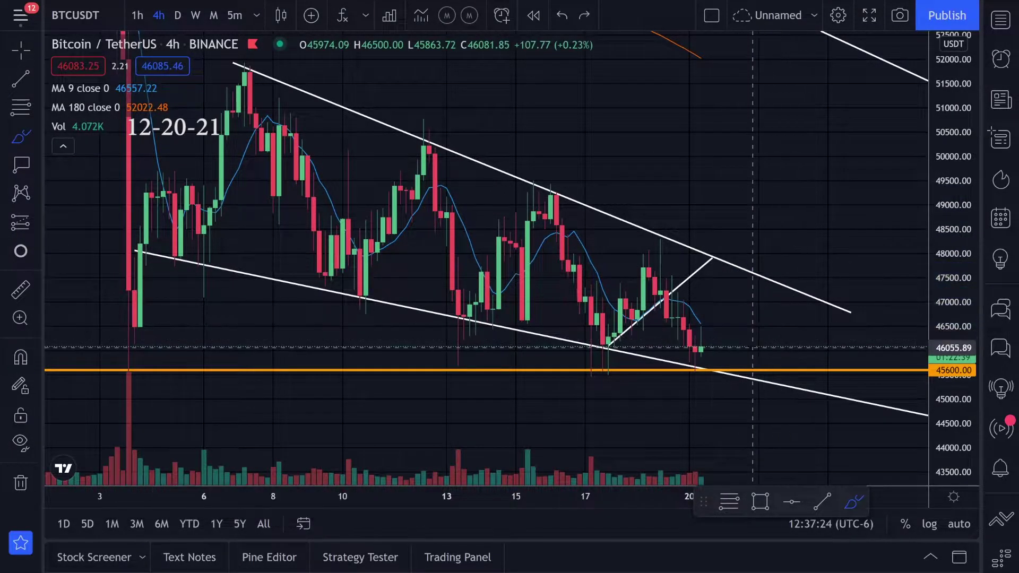
left_click_drag(643, 254, 712, 373)
key("ctrl+z")
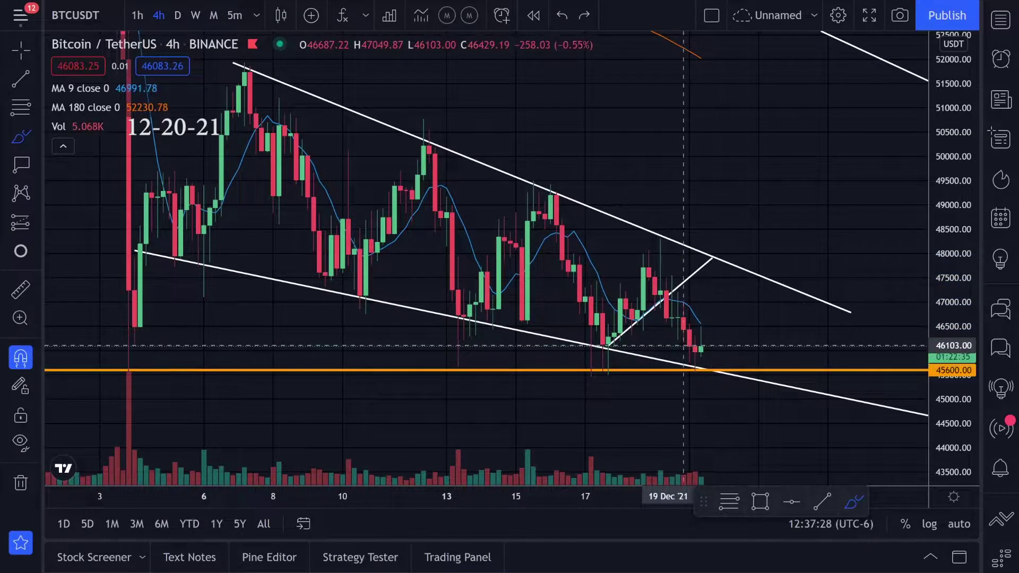
Reposition the short rising trend line as descending resistance from about 48,200 to 45,630, fitting it on the 1-hour interval.
left_click(20, 51)
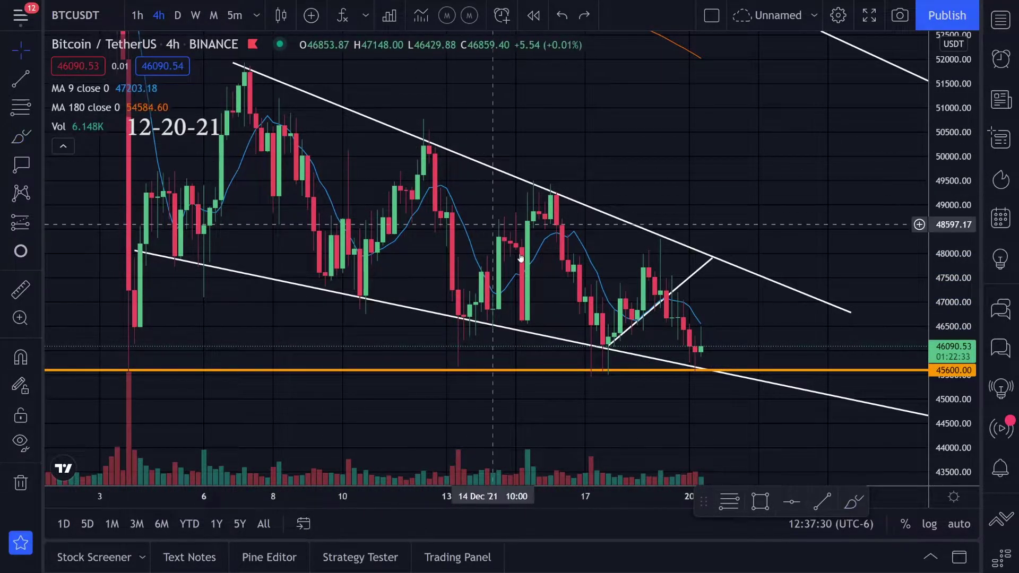
mouse_move(608, 347)
left_mouse_down()
mouse_move(656, 259)
mouse_move(712, 295)
mouse_move(718, 365)
left_mouse_up()
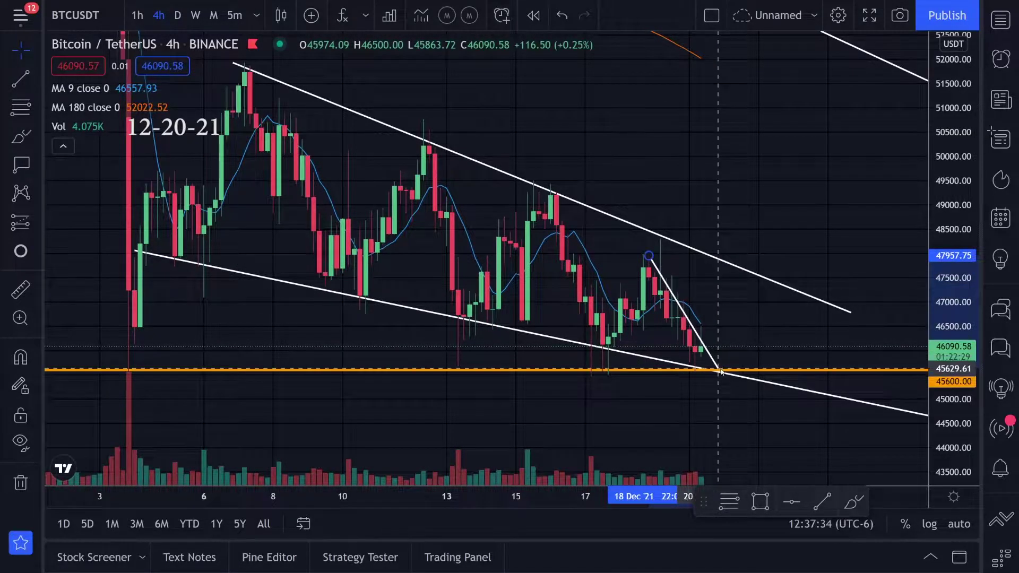
scroll(725, 332, "up", 4)
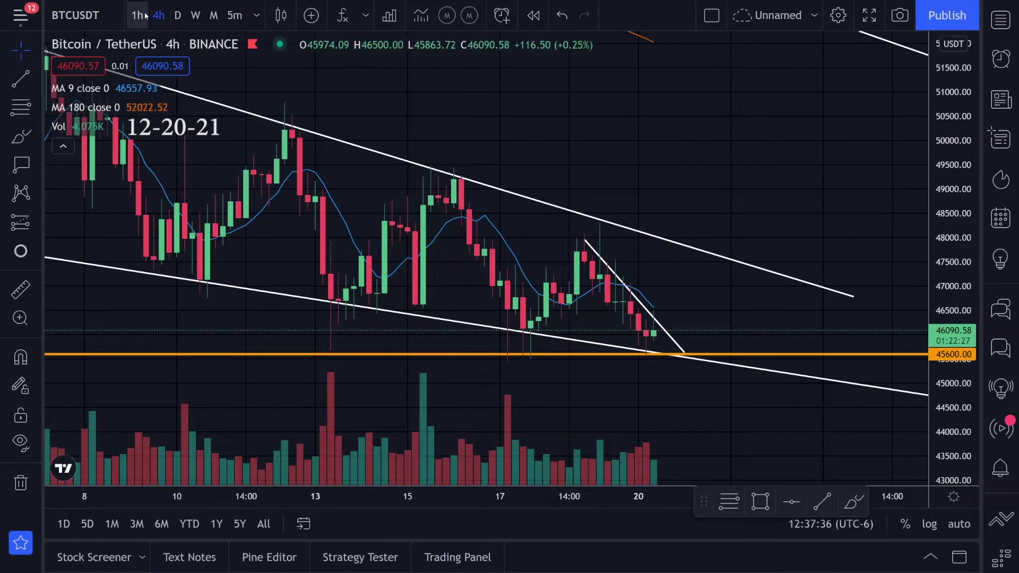
left_click(139, 15)
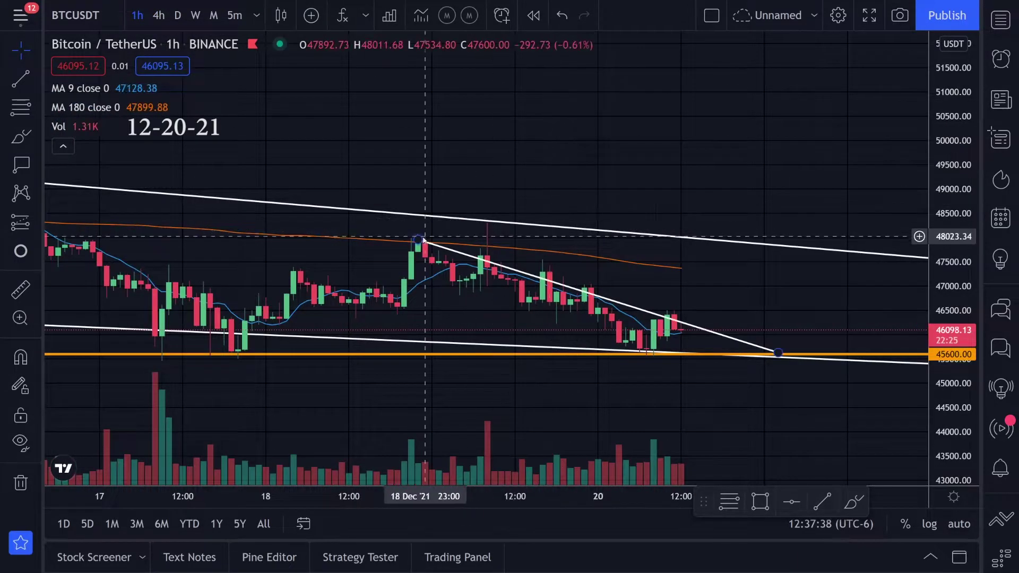
left_click_drag(422, 240, 443, 229)
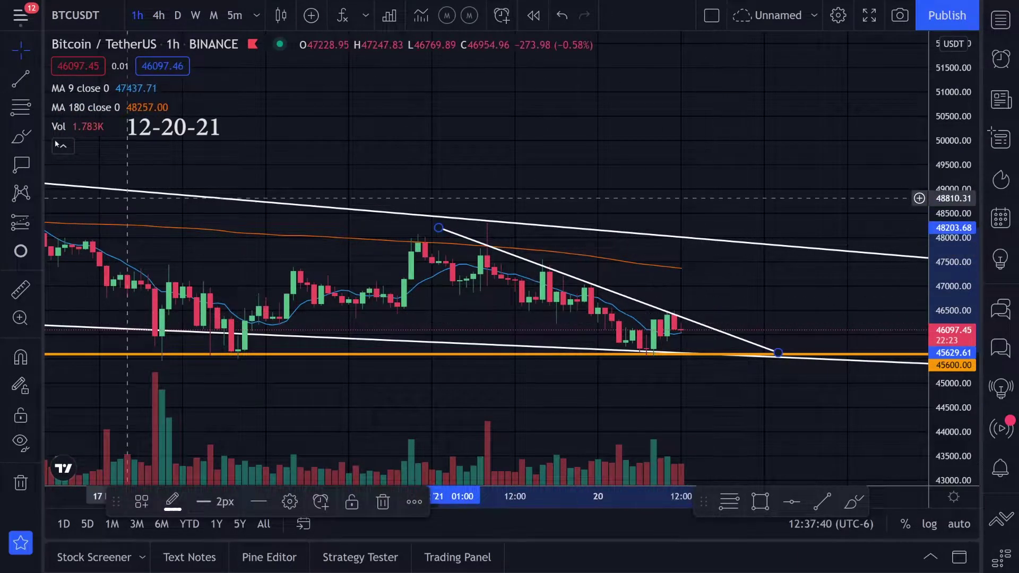
Mark the highs along the short descending trend line with the brush and undo the marks.
left_click(21, 137)
mouse_move(554, 265)
left_mouse_down()
mouse_move(605, 292)
mouse_move(598, 279)
left_mouse_up()
mouse_move(673, 318)
left_mouse_down()
mouse_move(640, 299)
mouse_move(666, 311)
left_mouse_up()
key("ctrl+z")
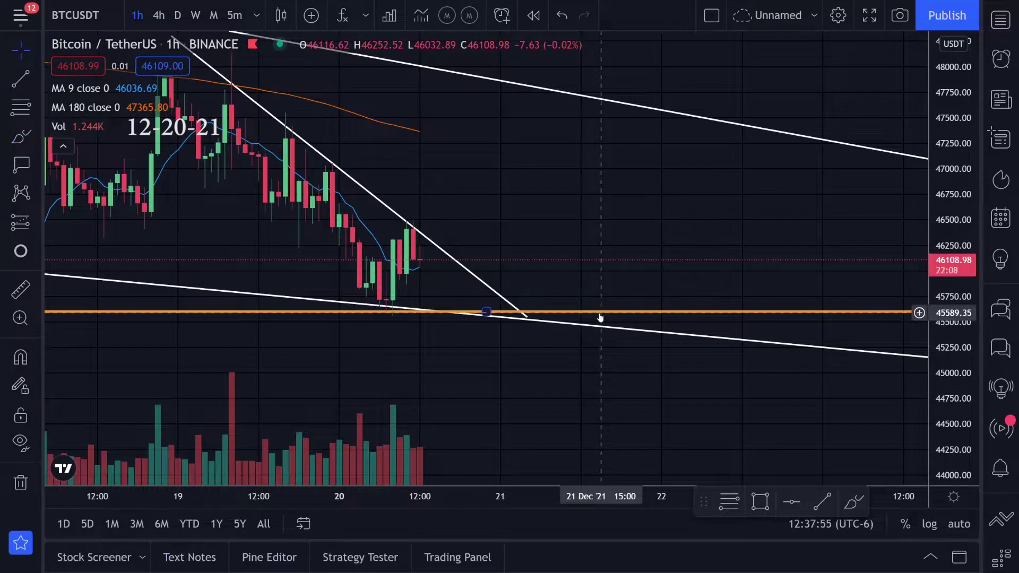
Recolour the orange horizontal support line yellow.
left_click(600, 316)
left_click(179, 493)
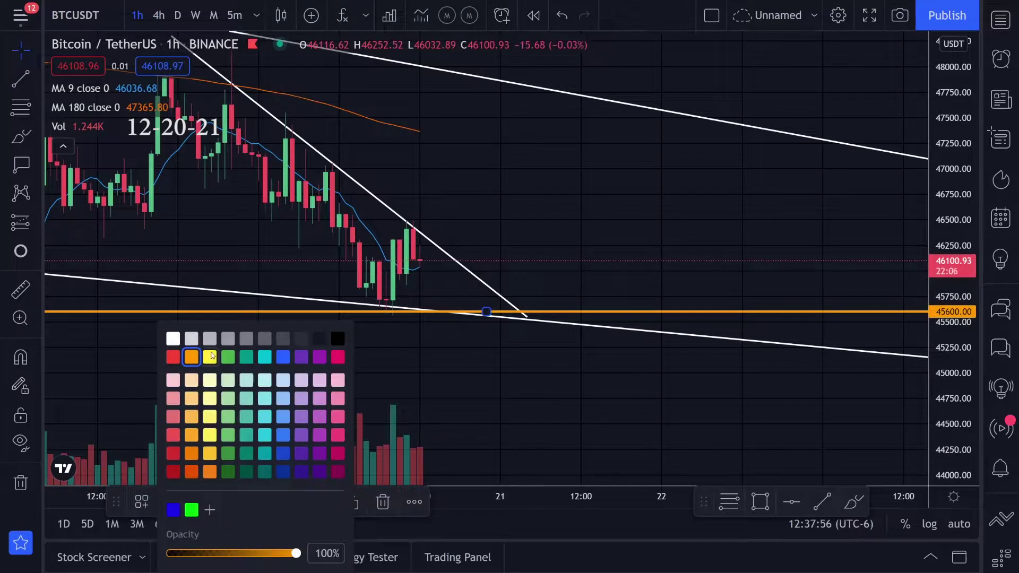
left_click(210, 356)
Brush a bounce from the yellow support line up through the short descending trend line, and undo it.
left_click_drag(373, 353, 468, 348)
scroll(498, 361, "down", 1)
left_click_drag(516, 371, 497, 399)
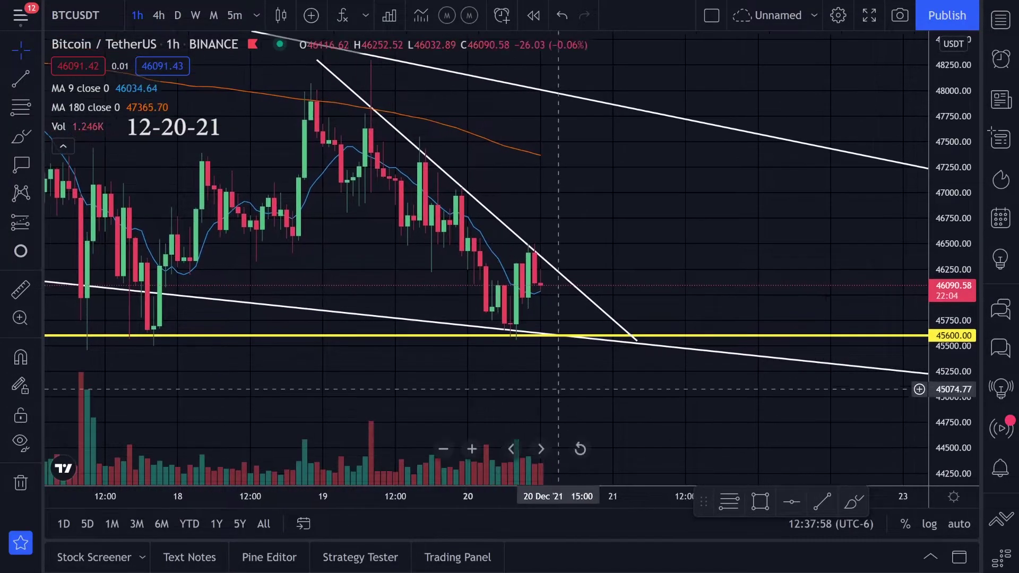
left_click_drag(952, 229, 951, 285)
scroll(619, 388, "down", 2)
mouse_move(614, 394)
left_mouse_down()
mouse_move(581, 415)
mouse_move(574, 409)
left_mouse_up()
scroll(573, 409, "up", 1)
left_click(21, 136)
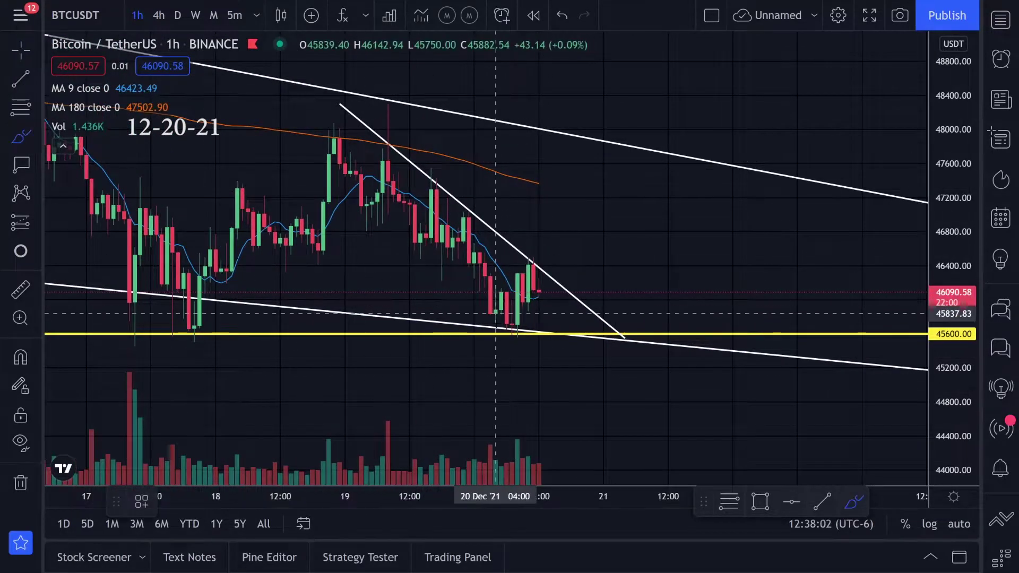
left_click_drag(507, 331, 554, 244)
key("ctrl+z")
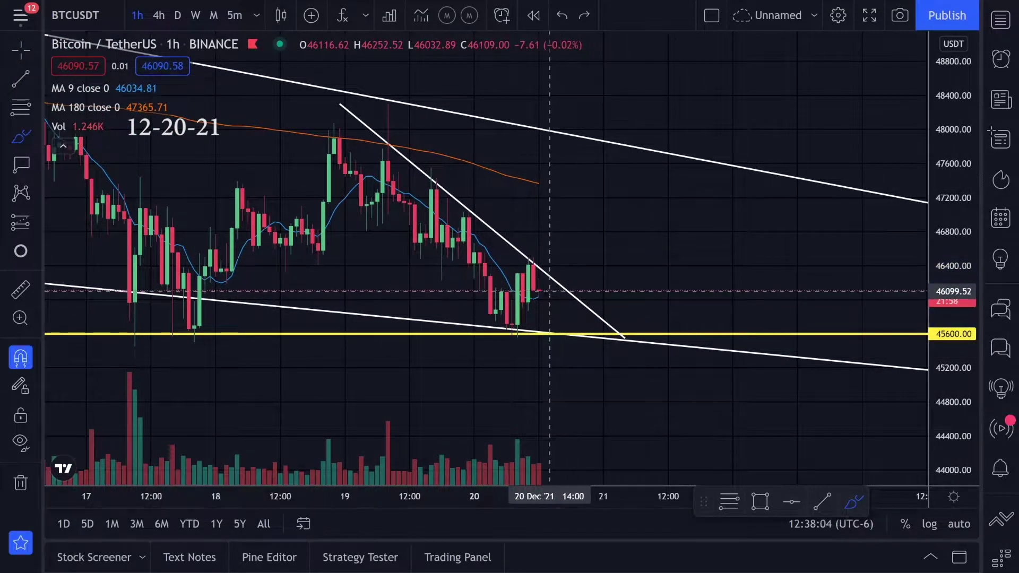
Circle the candles at the 20 December low with the brush and undo the marks.
scroll(470, 294, "up", 1)
left_click_drag(431, 309, 425, 314)
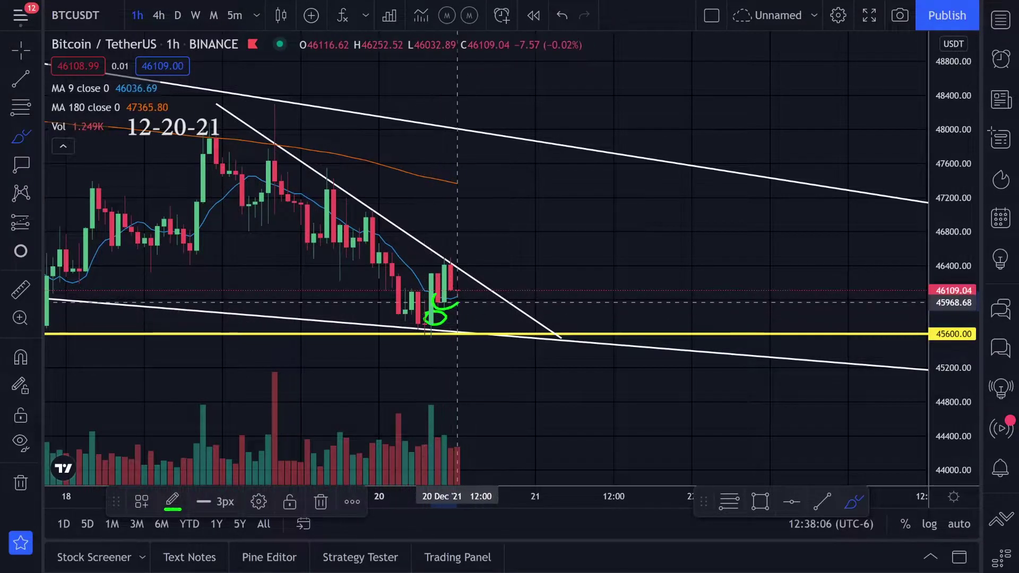
key("ctrl+z")
key("ctrl+z")
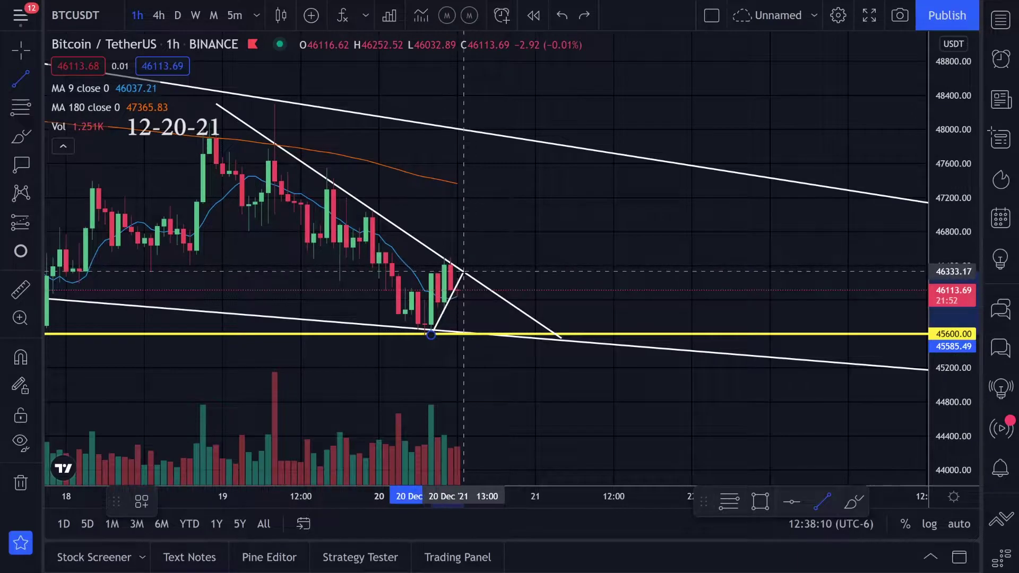
Draw a short rising trend line from about 45,585 to 46,320 with a brush stroke across it, and undo both.
left_click(463, 271)
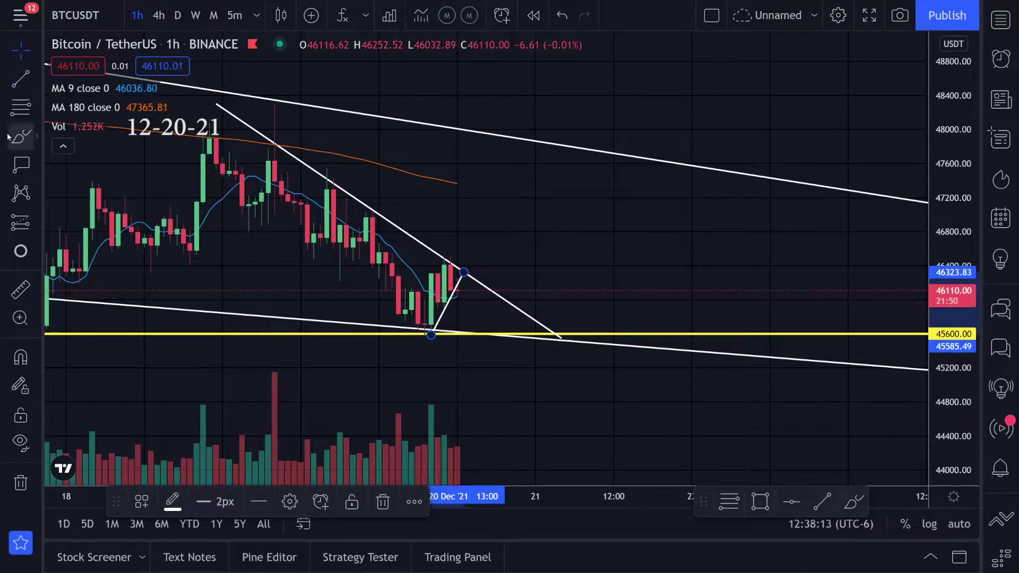
left_click(20, 137)
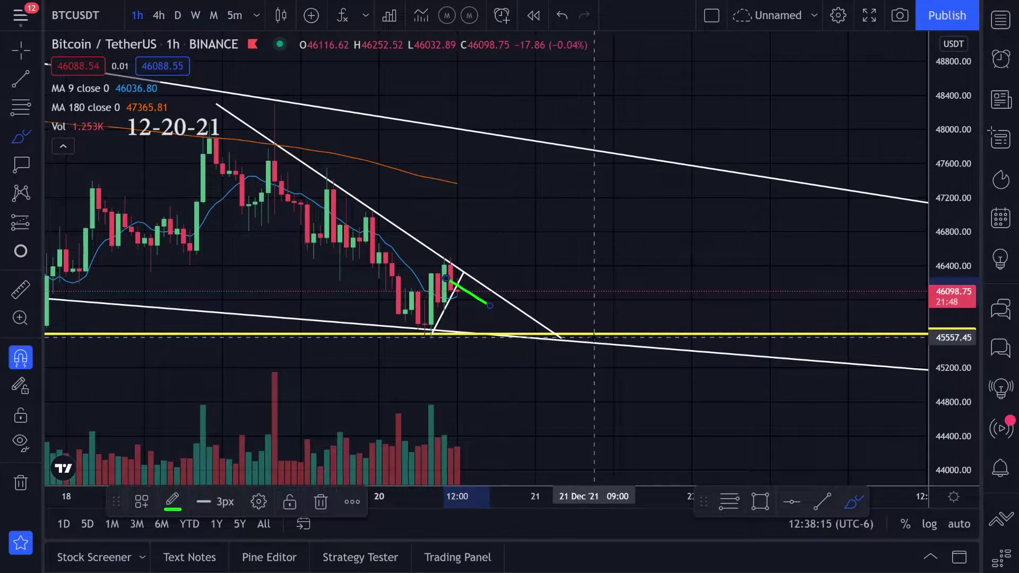
key("ctrl+z")
key("ctrl+z")
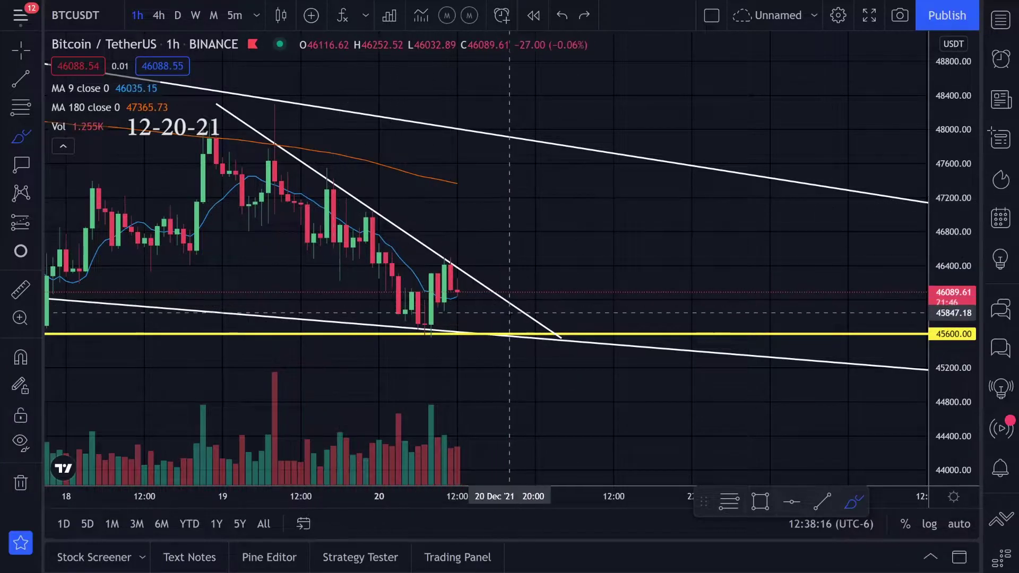
Sketch two brush paths from the current price, one rising to about 46,900 and one falling to about 45,040, and undo both.
left_click_drag(451, 298, 561, 225)
left_click_drag(443, 299, 518, 381)
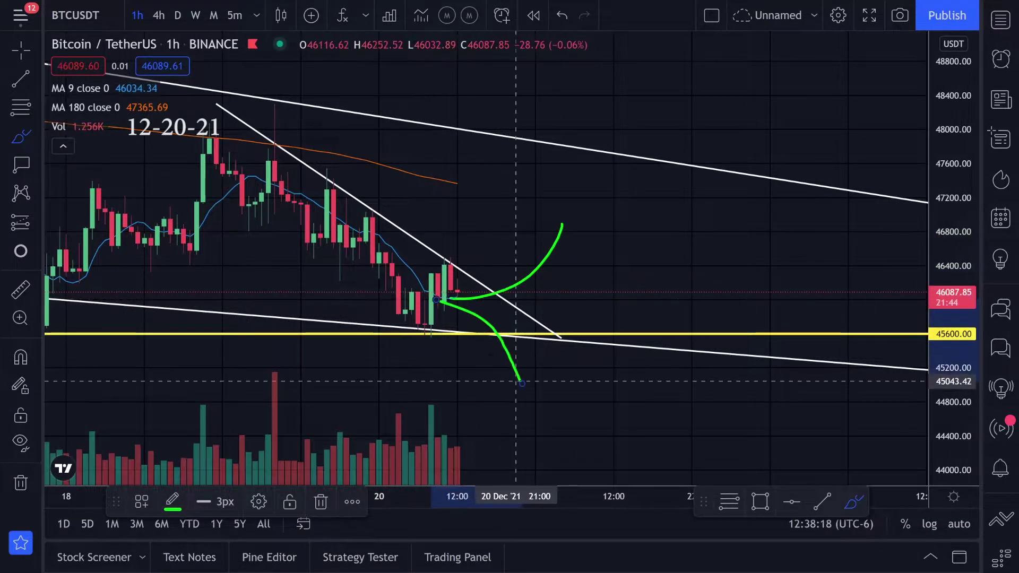
key("ctrl+z")
key("ctrl+z")
Highlight the lows along the yellow support line with the brush, and remove all drawings from the chart.
left_click_drag(314, 284, 477, 295)
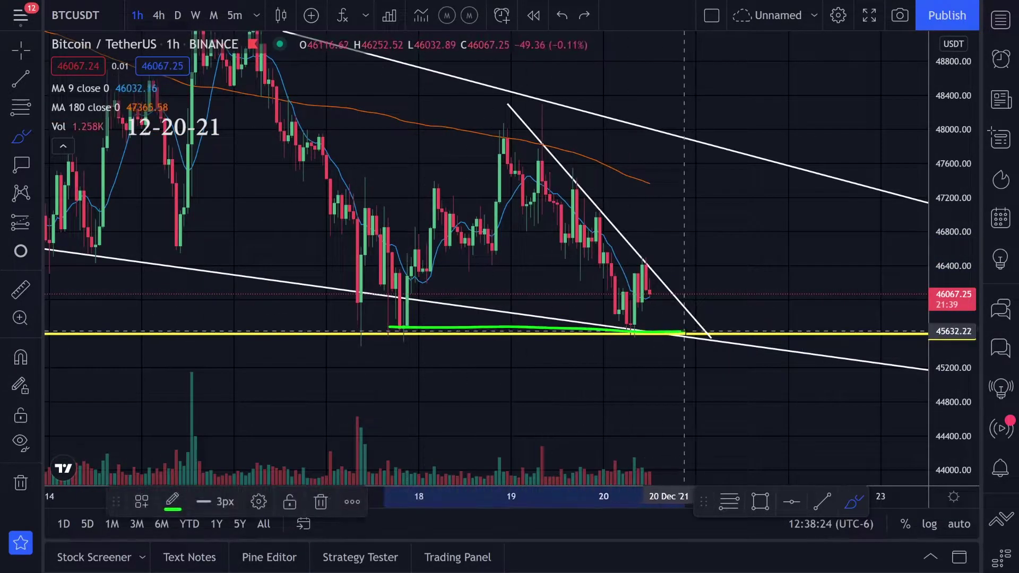
key("ctrl+z")
mouse_move(406, 306)
left_mouse_down()
mouse_move(358, 320)
mouse_move(404, 321)
left_mouse_up()
left_click_drag(627, 310, 650, 322)
key("ctrl+z")
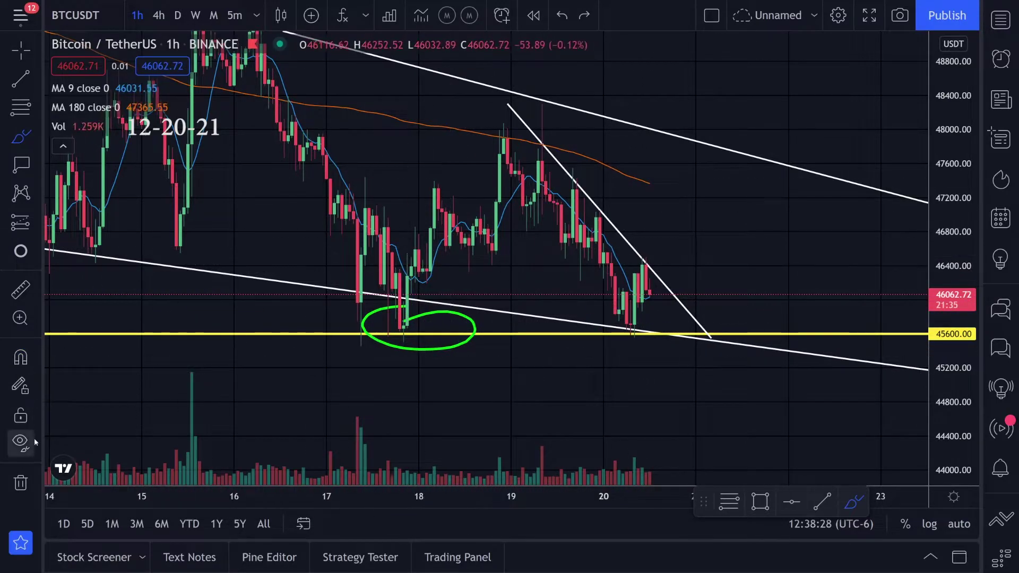
left_click(21, 481)
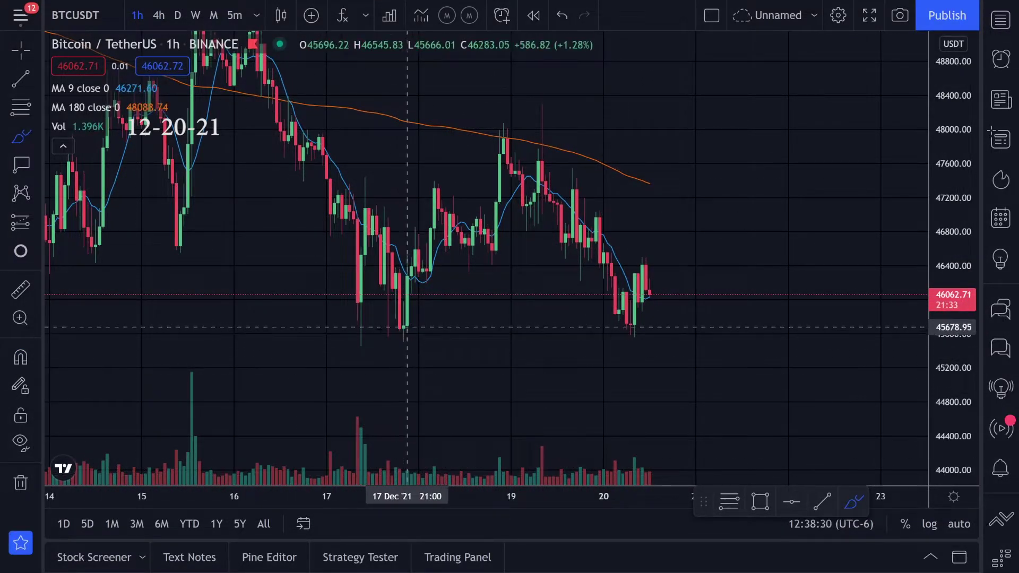
Circle the 17 December and 20 December lows with the brush and undo both circles.
left_click_drag(404, 317, 396, 317)
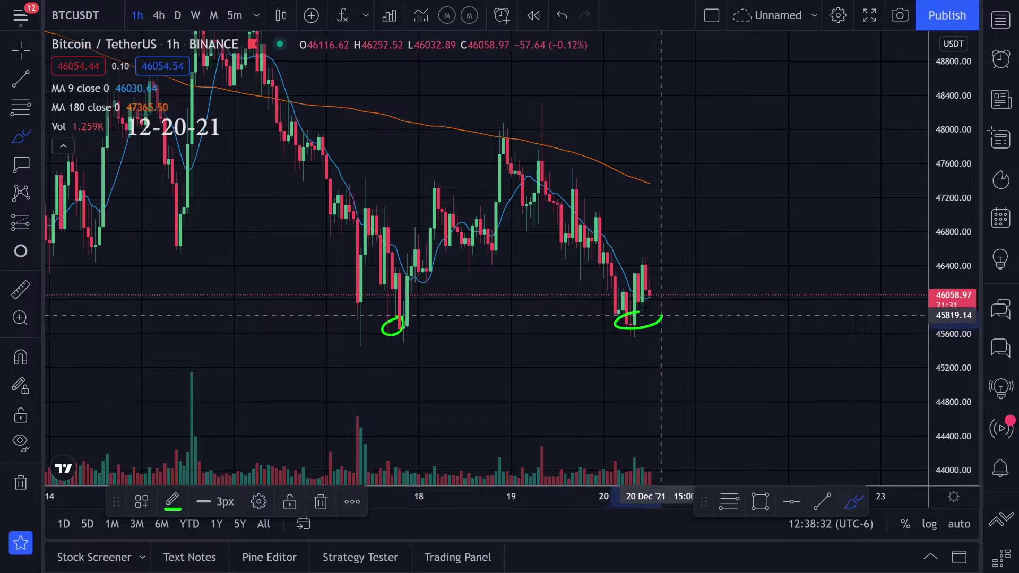
key("ctrl+z")
key("ctrl+z")
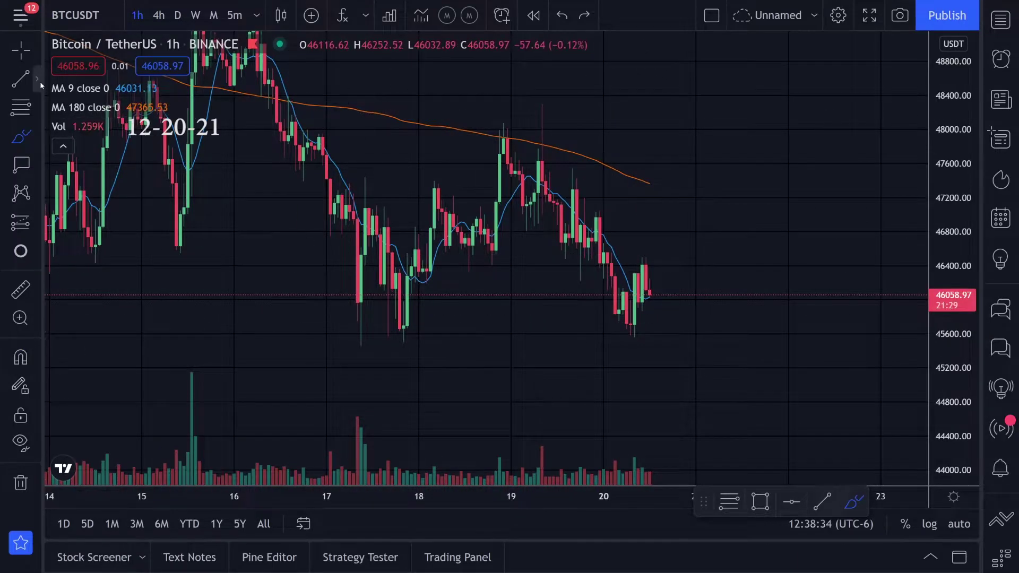
Draw a trend line under the 17 and 20 December lows, from about 45,640 to about 45,690.
key("alt+t")
left_click_drag(395, 330, 707, 326)
On the 4-hour interval, mark the 17 and 20 December lows with the brush and undo both strokes.
left_click(159, 16)
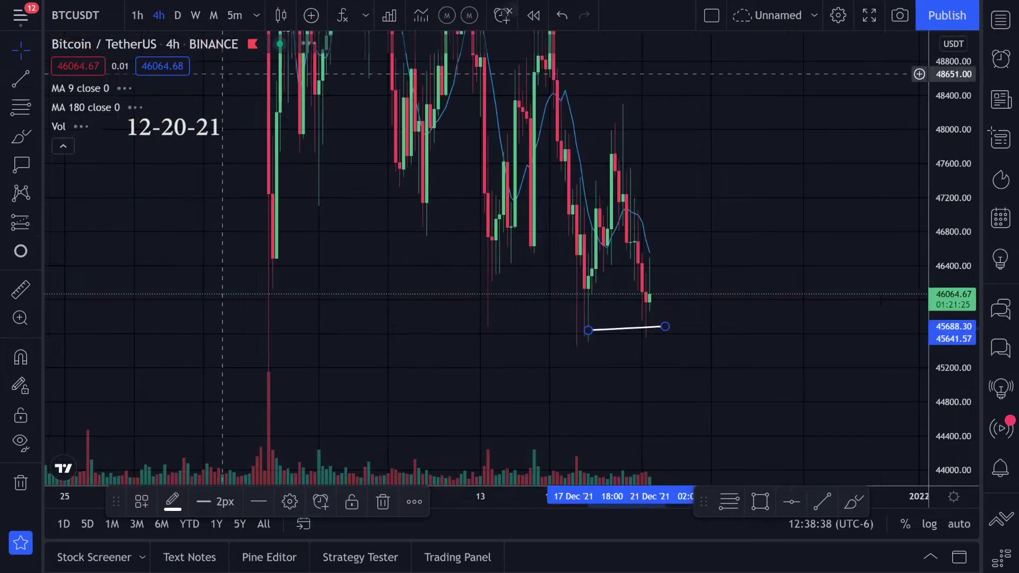
left_click(21, 137)
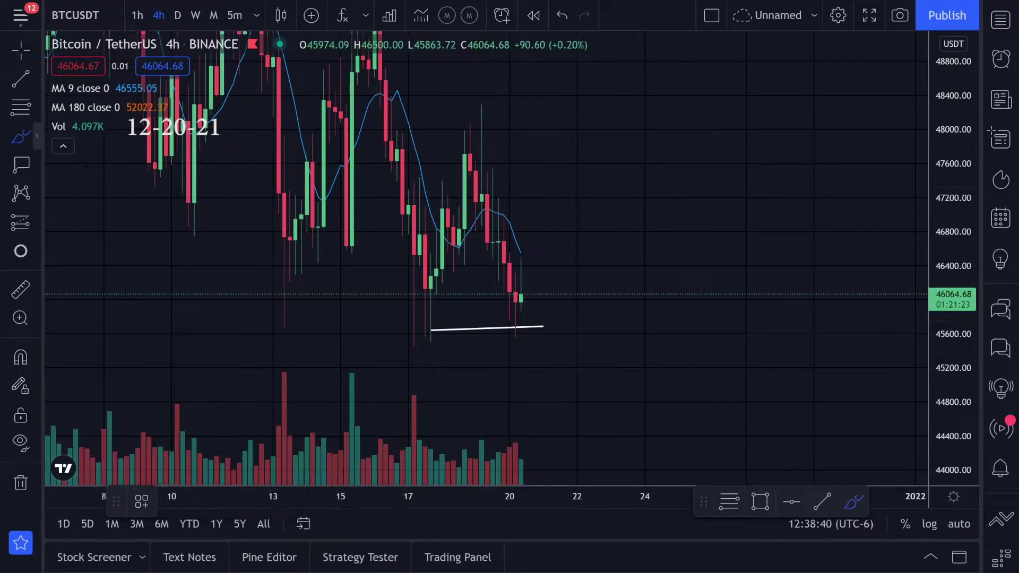
left_click_drag(417, 279, 448, 345)
left_click_drag(527, 306, 535, 336)
key("ctrl+z")
key("ctrl+z")
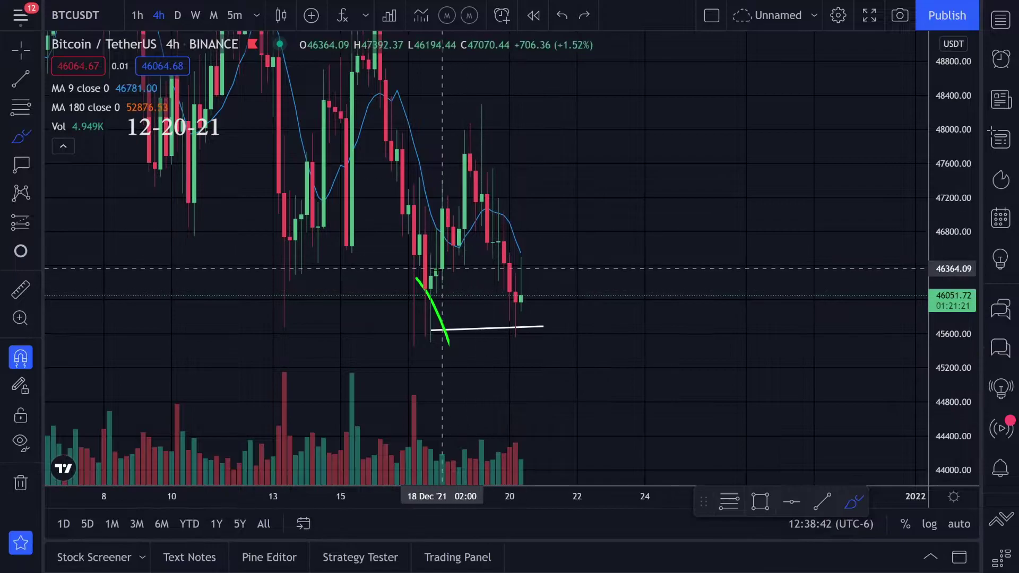
On the 1-hour interval, sketch two brush paths from the 17 December decline to beyond the current price, and undo both.
left_click(138, 16)
scroll(498, 238, "down", 5)
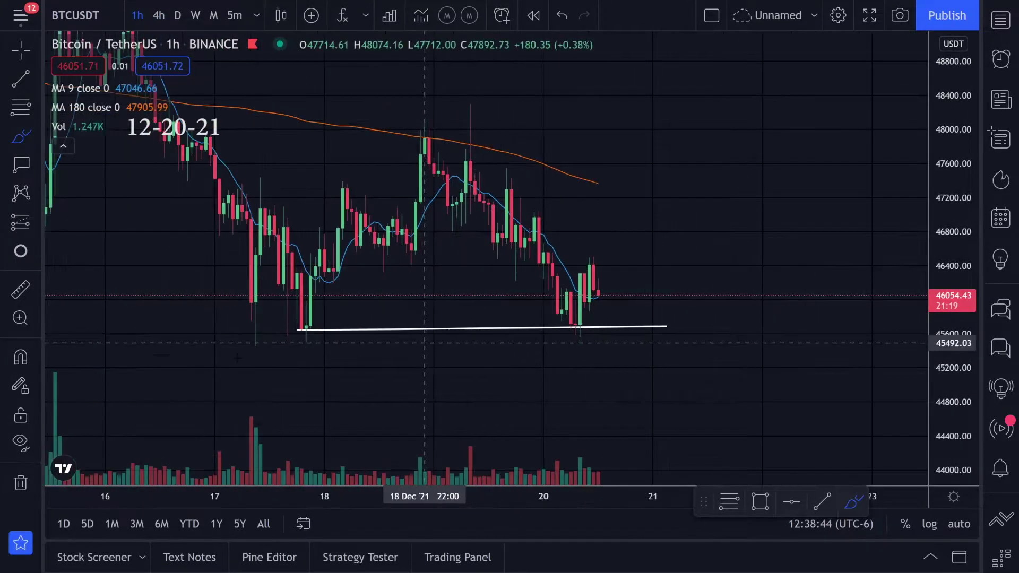
left_click_drag(943, 154, 944, 275)
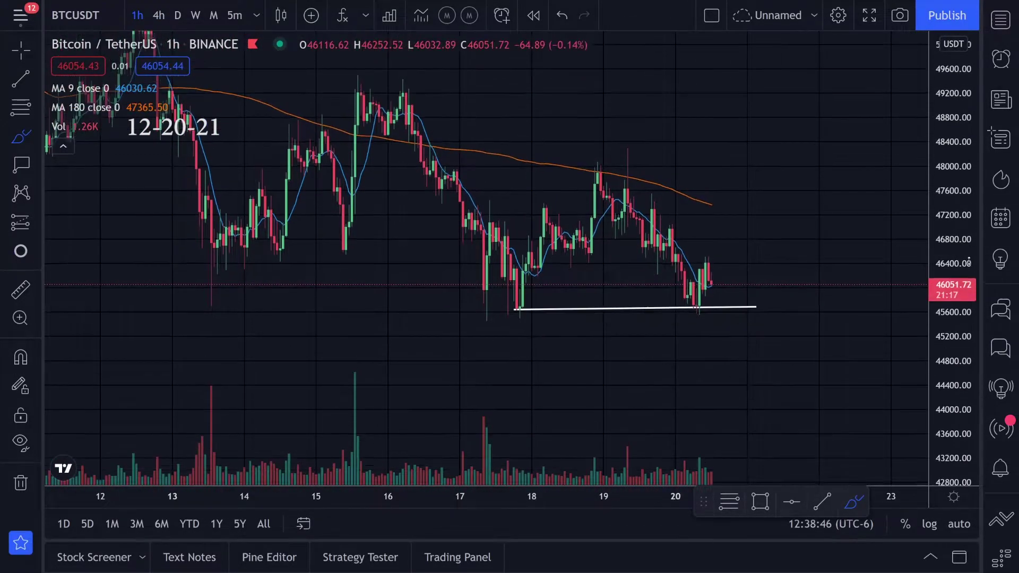
scroll(744, 302, "down", 3)
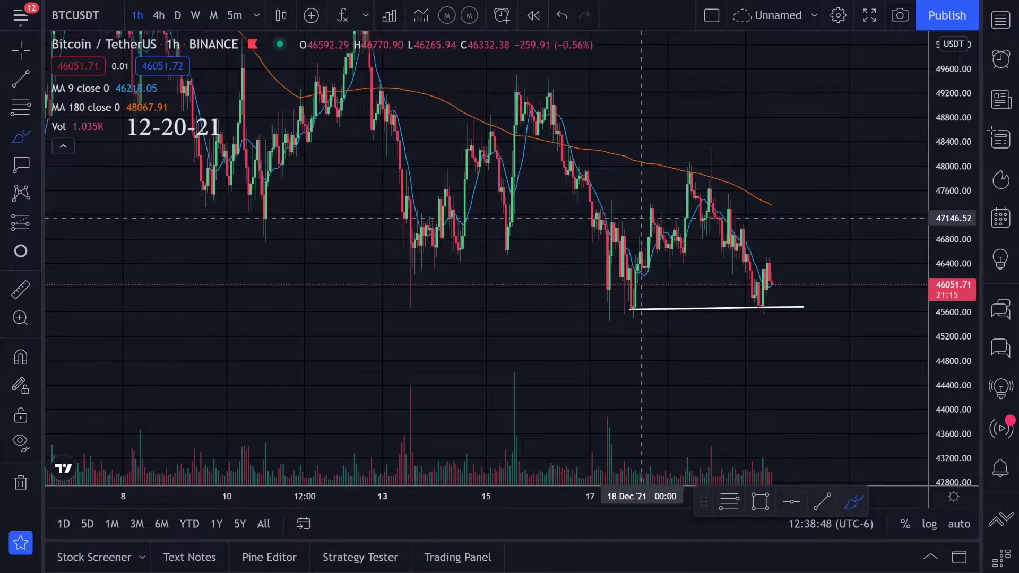
mouse_move(591, 211)
left_mouse_down()
mouse_move(633, 305)
mouse_move(753, 299)
mouse_move(800, 225)
left_mouse_up()
key("ctrl+z")
left_click_drag(578, 190, 815, 196)
key("ctrl+z")
key("ctrl+z")
Sketch two rising brush paths from the current price to about 47,900 and undo both.
scroll(775, 284, "up", 2)
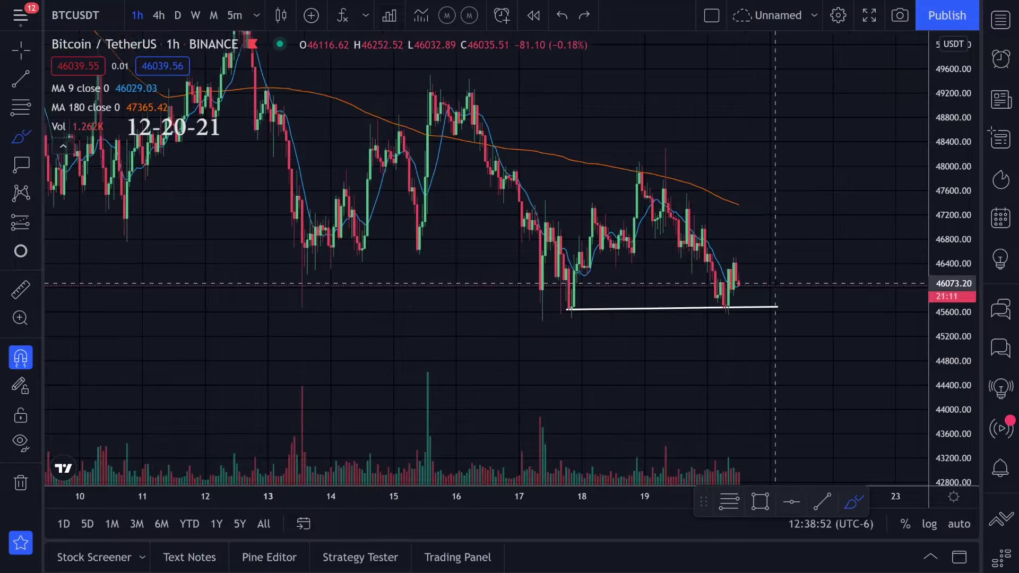
left_click_drag(739, 290, 786, 170)
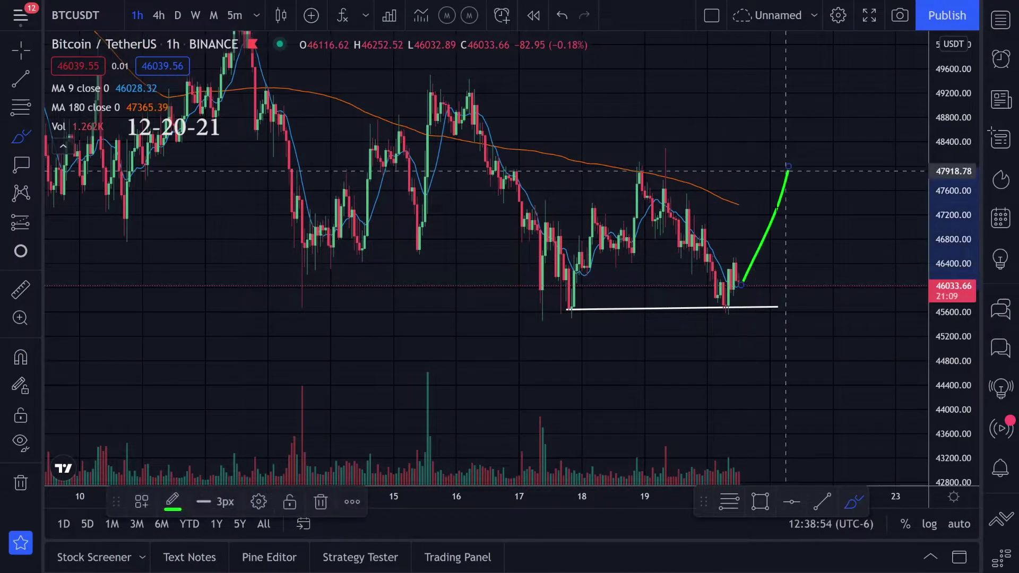
key("ctrl+z")
mouse_move(736, 271)
left_mouse_down()
mouse_move(724, 304)
mouse_move(782, 171)
left_mouse_up()
key("ctrl+z")
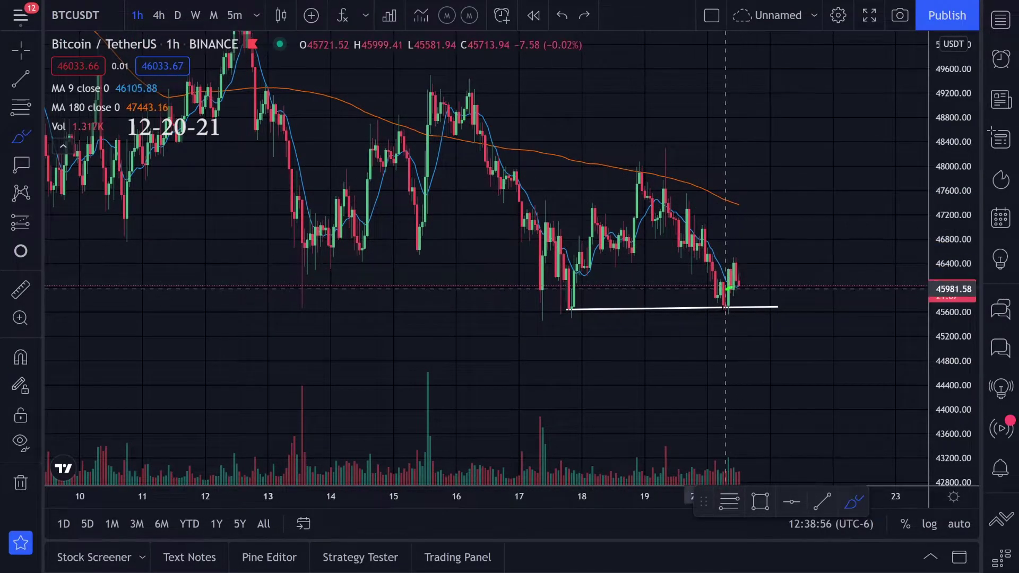
Mark the 20 December low and a steep rise from the latest candles with the brush, and undo the strokes.
left_click_drag(725, 288, 720, 307)
left_click_drag(738, 262, 757, 182)
key("ctrl+z")
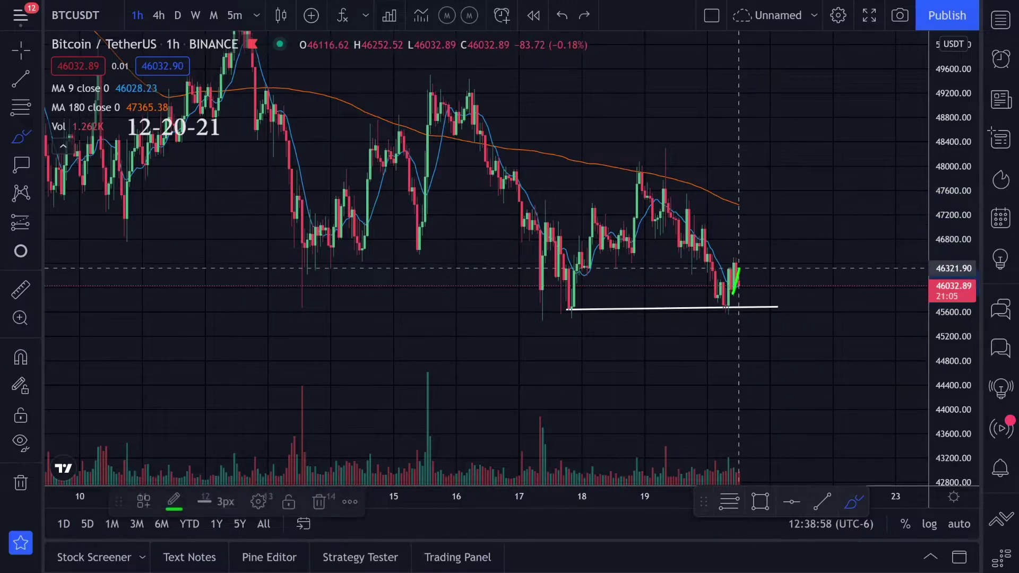
Draw a short rising brush stroke over the latest candles, from about 45,870 to about 46,700.
scroll(707, 241, "up", 2)
left_click_drag(656, 283, 682, 271)
key("ctrl+z")
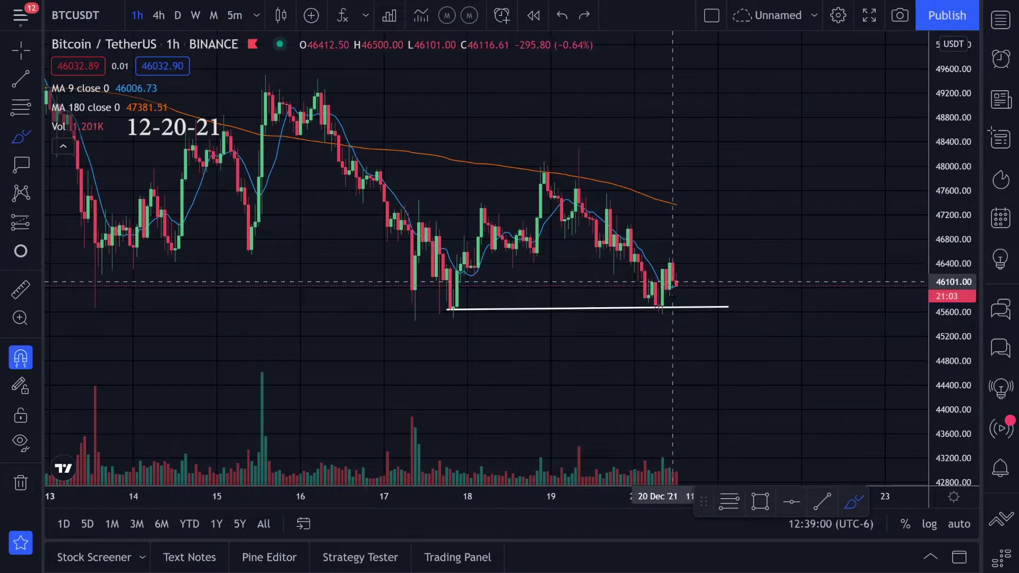
type("z")
left_click(816, 43)
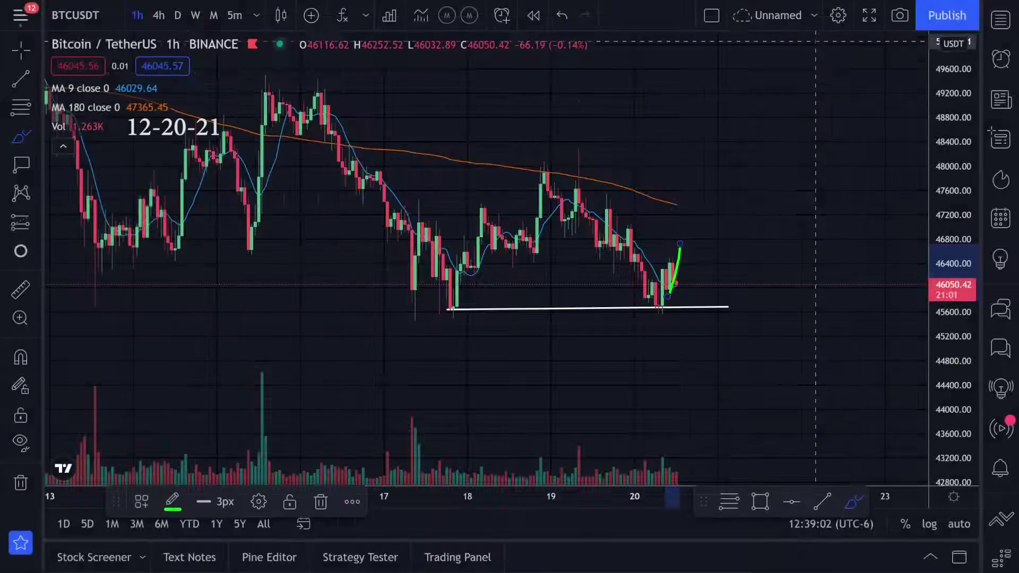
Sketch a brush path below the moving average, circle the 16 and 19 December highs, and undo these strokes.
left_click_drag(365, 168, 756, 187)
key("ctrl+z")
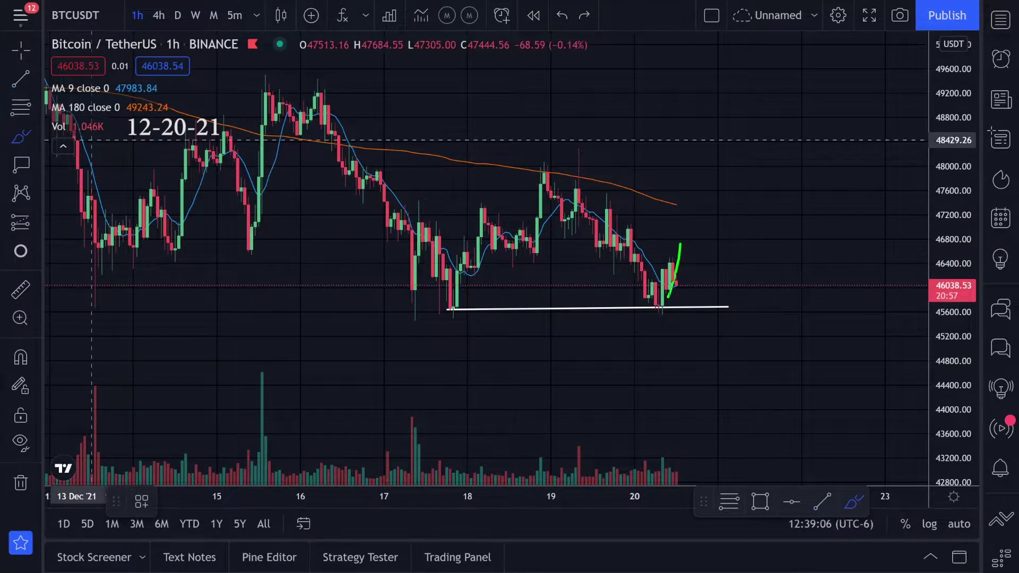
left_click_drag(360, 160, 395, 170)
left_click_drag(539, 160, 554, 167)
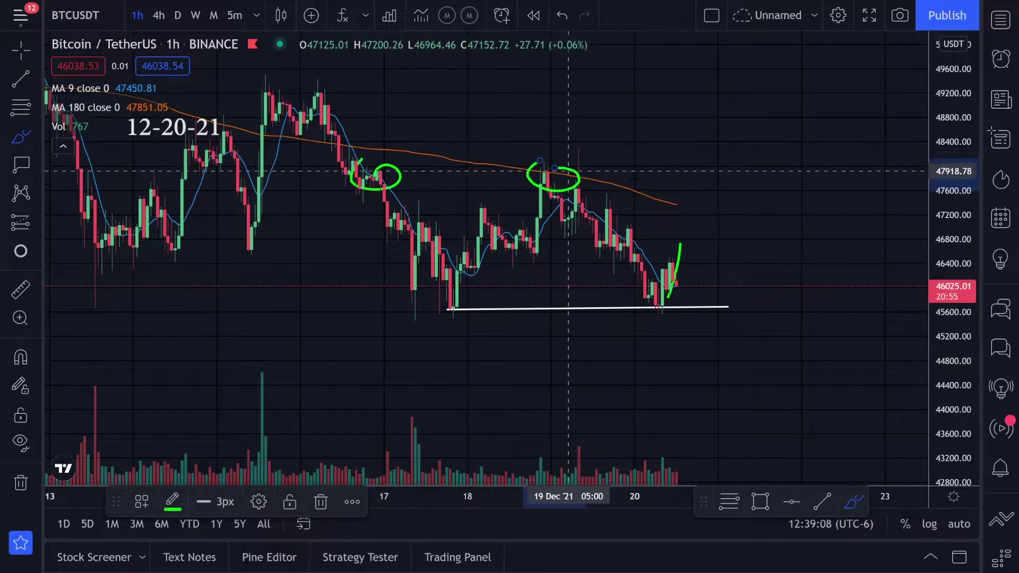
key("ctrl+z")
key("ctrl+z")
Draw a nearly horizontal trend line across the 16 and 19 December highs at about 47,900, extending past the current price.
key("alt+t")
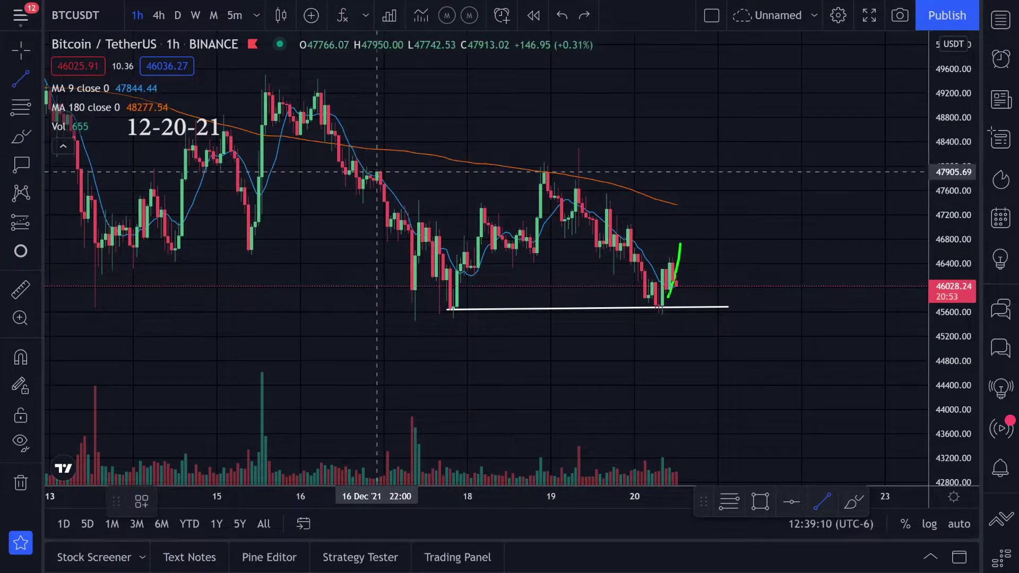
left_click_drag(363, 172, 855, 172)
Trace the W shape between support and the 47,900 line with the brush, mark its meeting point with that line, and undo both strokes.
left_click(21, 137)
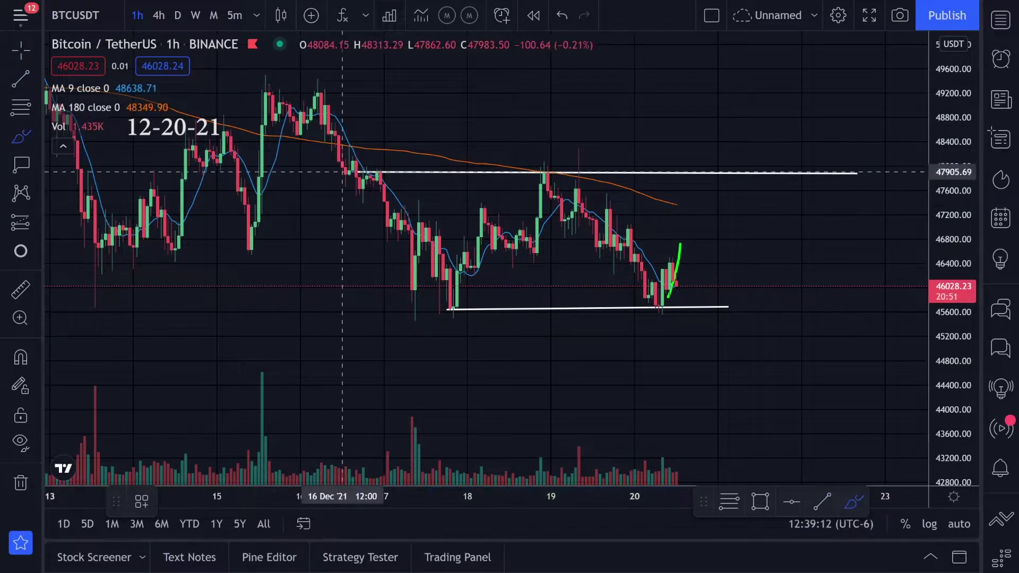
mouse_move(374, 179)
left_mouse_down()
mouse_move(664, 286)
mouse_move(710, 176)
left_mouse_up()
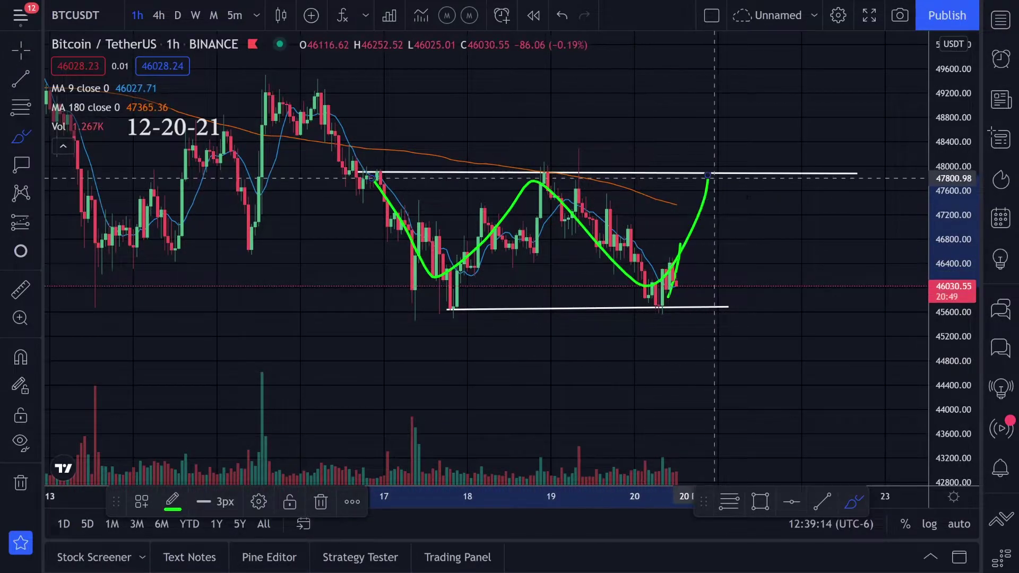
key("ctrl+z")
left_click_drag(972, 210, 972, 232)
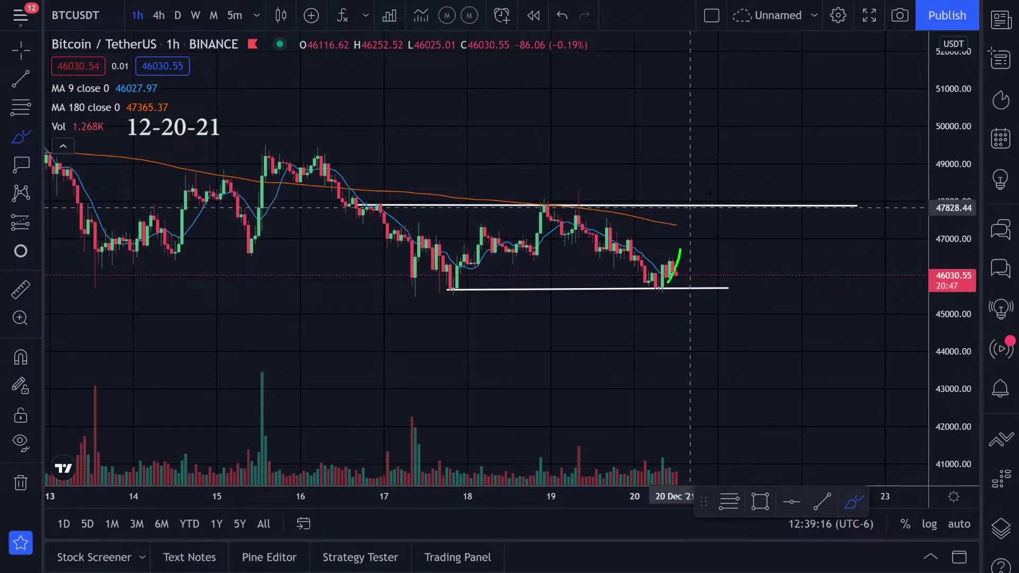
left_click_drag(705, 197, 693, 206)
key("ctrl+z")
Draw a vertical trend line from the support to the 47,900 line, and move it up to span about 47,870 to 50,140.
scroll(714, 213, "down", 3)
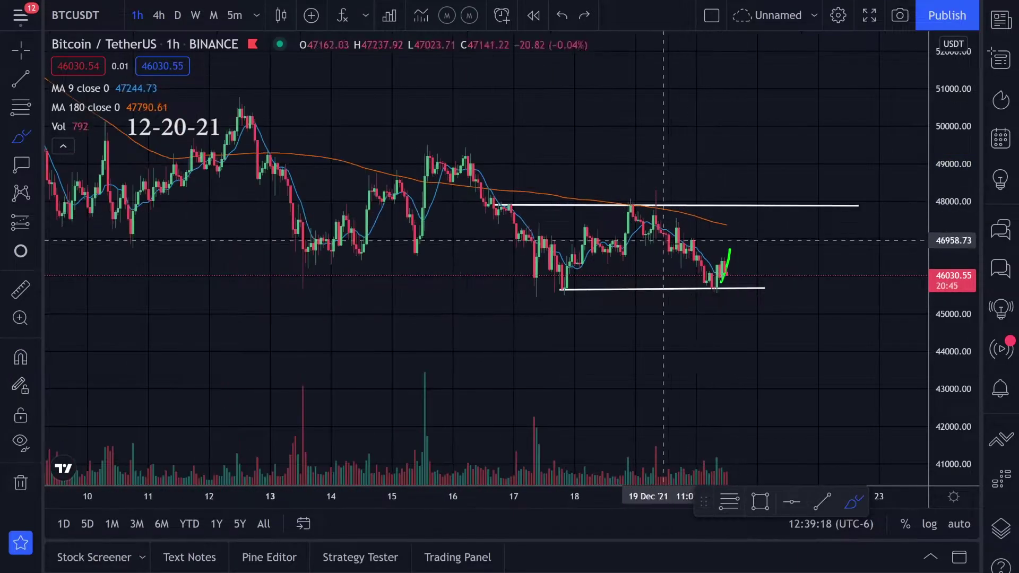
left_click(21, 79)
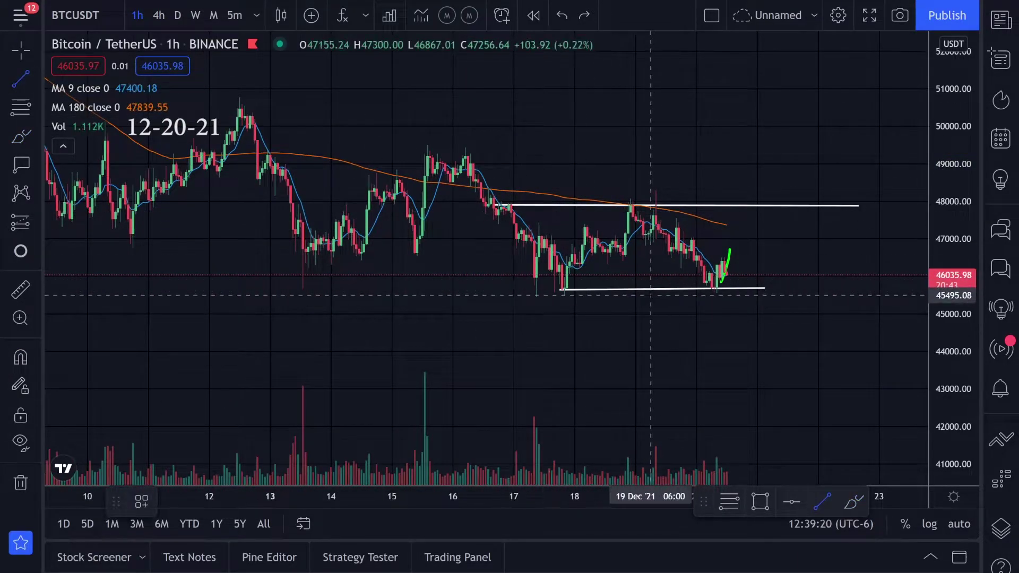
left_click(647, 289)
left_click(645, 204)
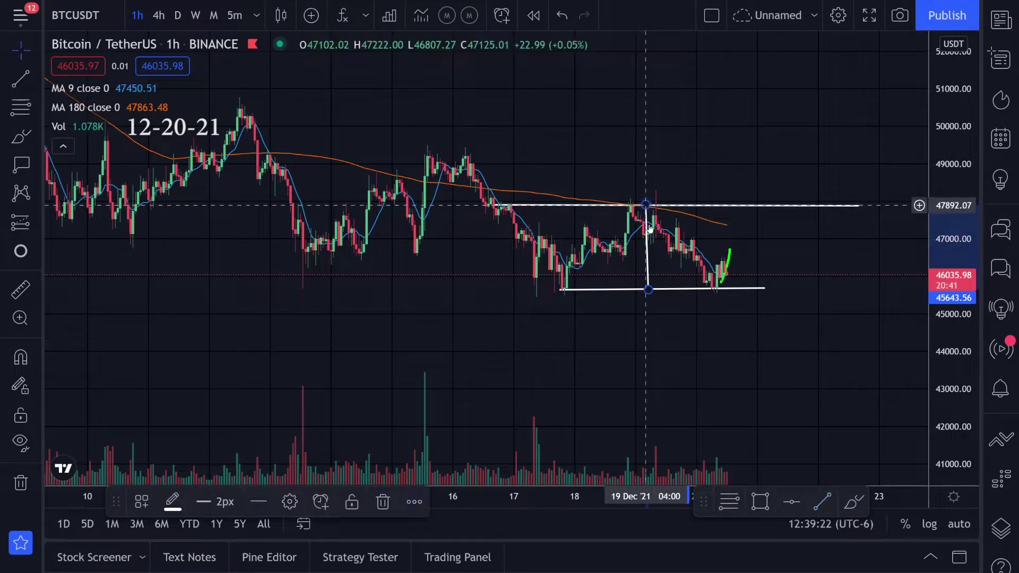
left_click_drag(648, 256, 732, 171)
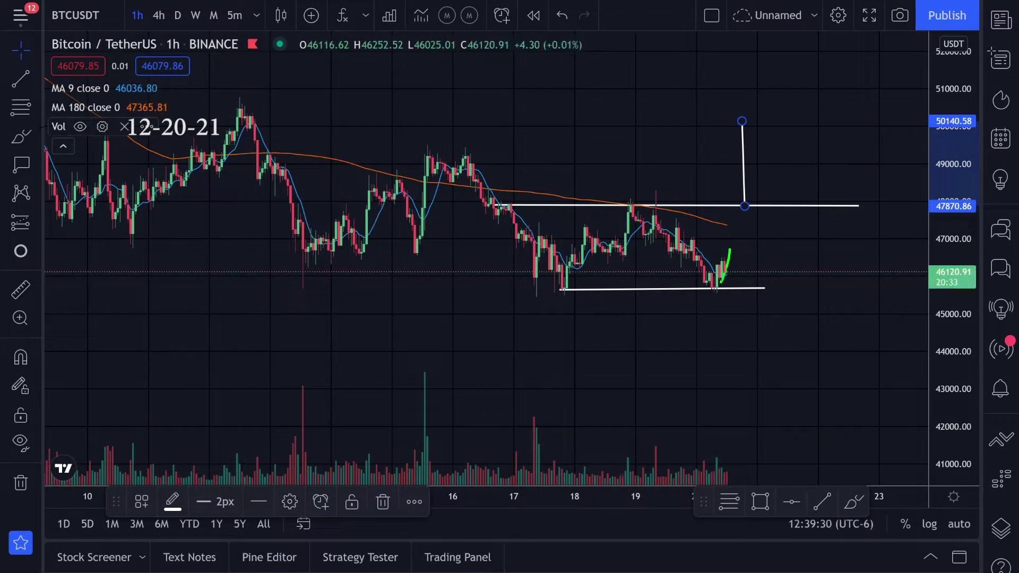
Circle the 12 December high near 50,500 with the brush.
left_click(18, 138)
left_click_drag(244, 103, 232, 107)
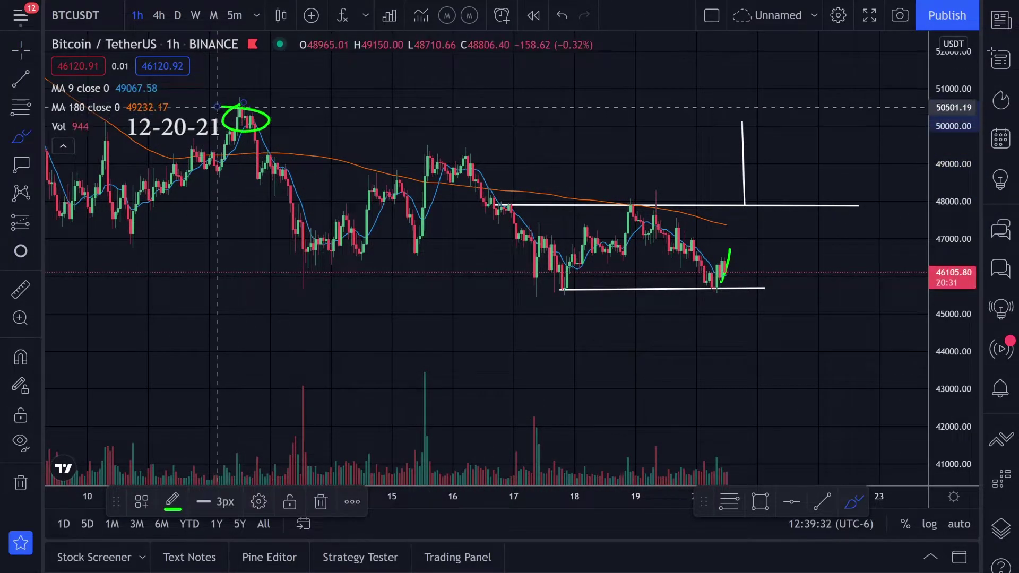
On the 4-hour interval, draw a descending trend line along the December highs, from about 51,870 to about 46,840.
left_click(158, 15)
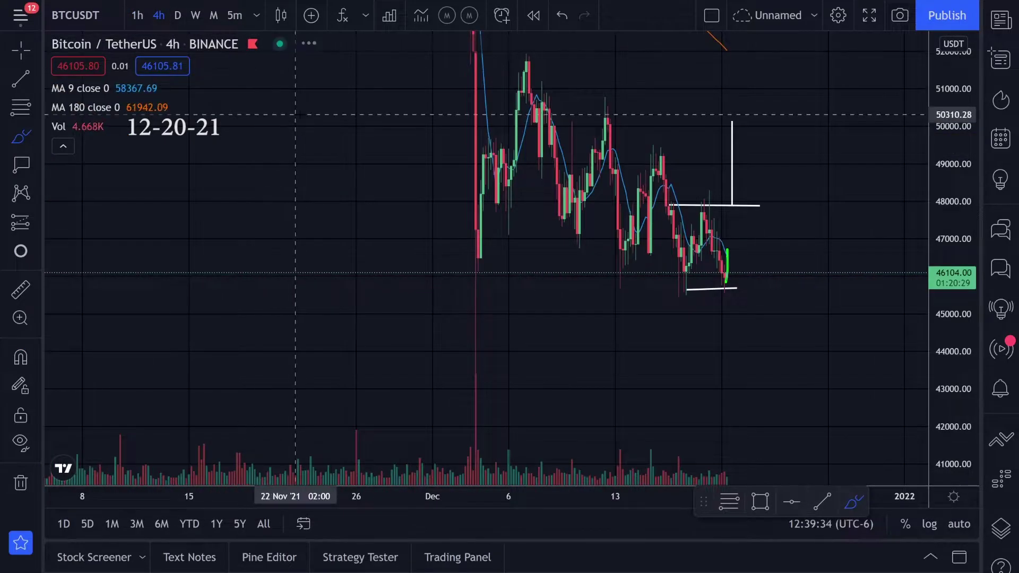
scroll(300, 114, "up", 4)
scroll(316, 115, "down", 4)
left_click_drag(956, 90, 956, 225)
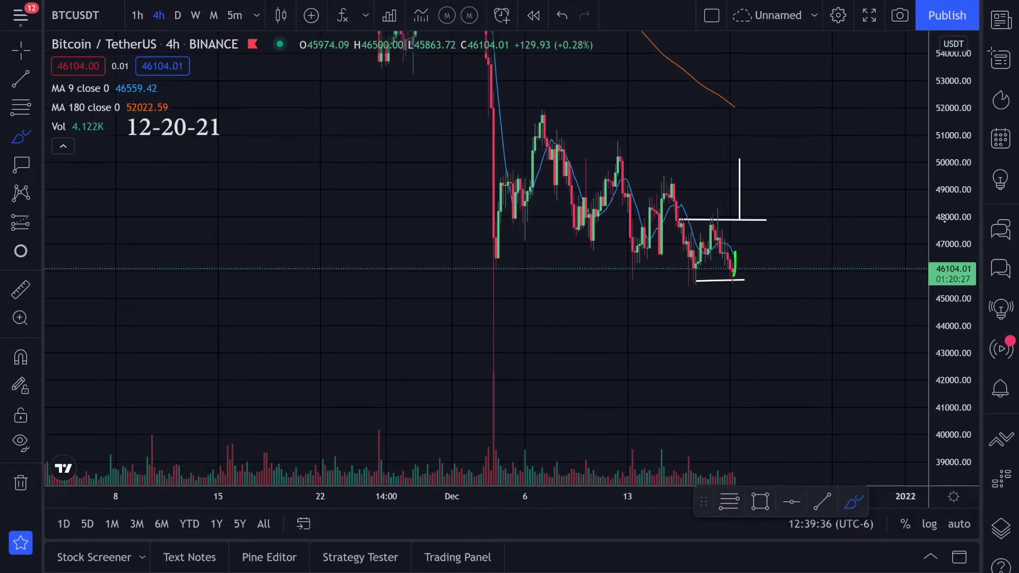
scroll(670, 206, "up", 2)
left_click(22, 80)
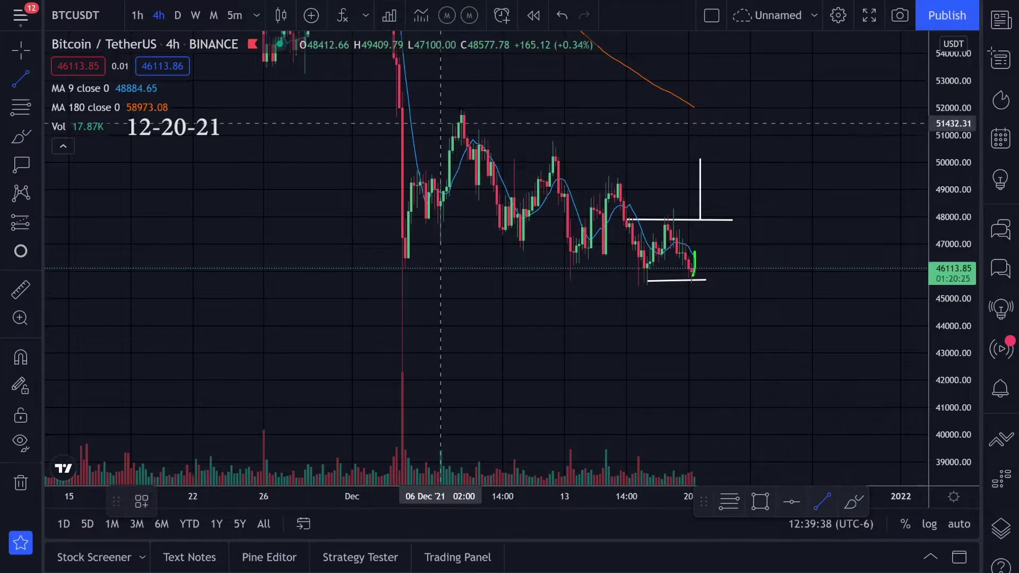
left_click(461, 112)
left_click(765, 247)
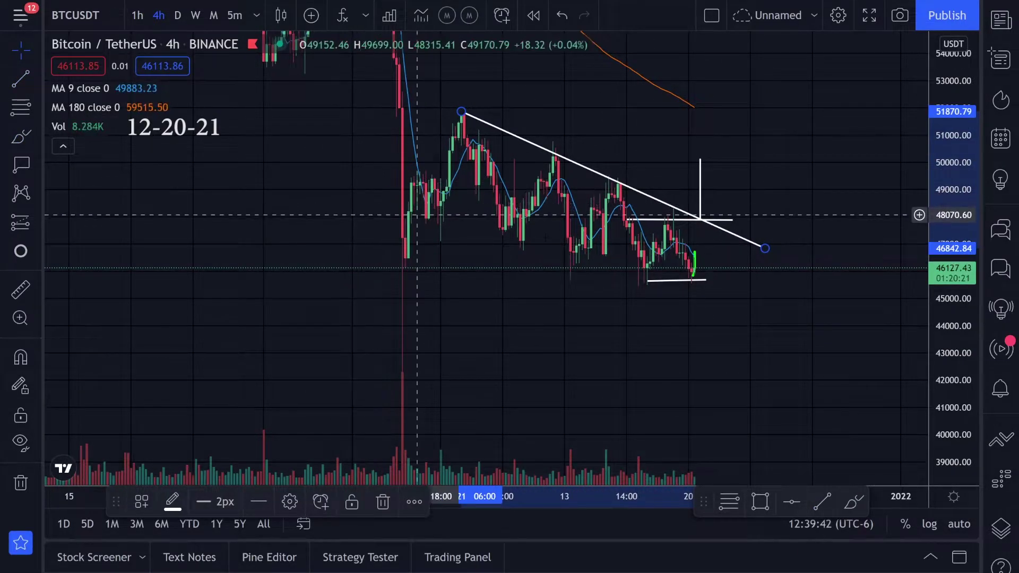
left_click(644, 288)
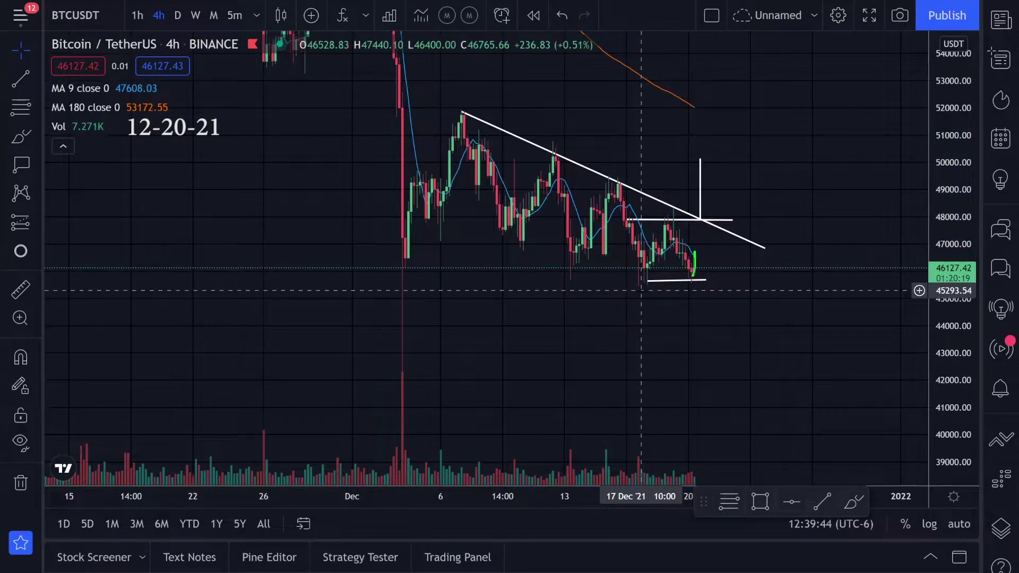
Mark the 7 and 12 December highs along the descending trend line with the brush, and undo the strokes.
left_click(21, 136)
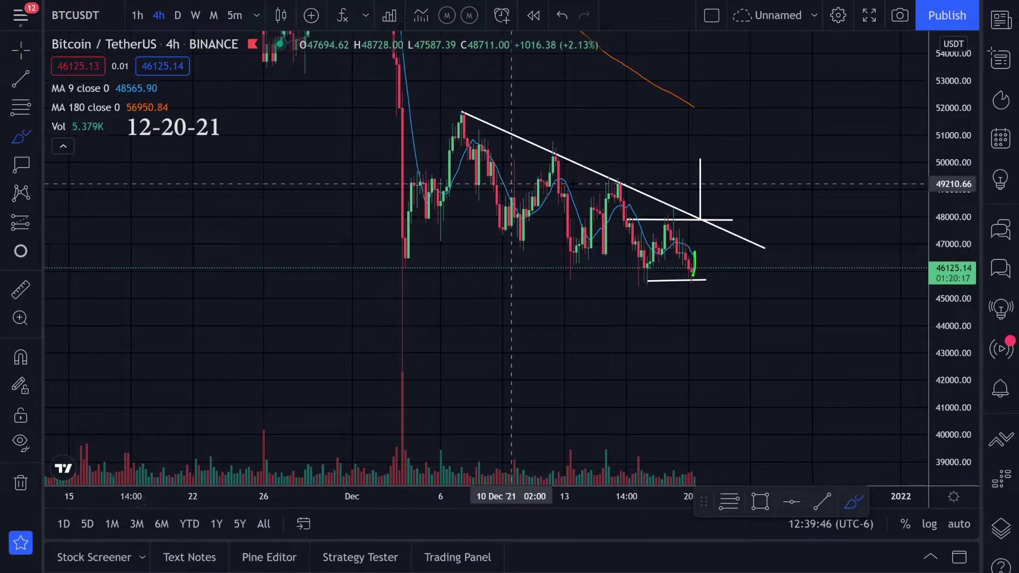
left_click_drag(542, 158, 630, 155)
mouse_move(482, 107)
left_mouse_down()
mouse_move(445, 114)
mouse_move(558, 113)
left_mouse_up()
key("ctrl+z")
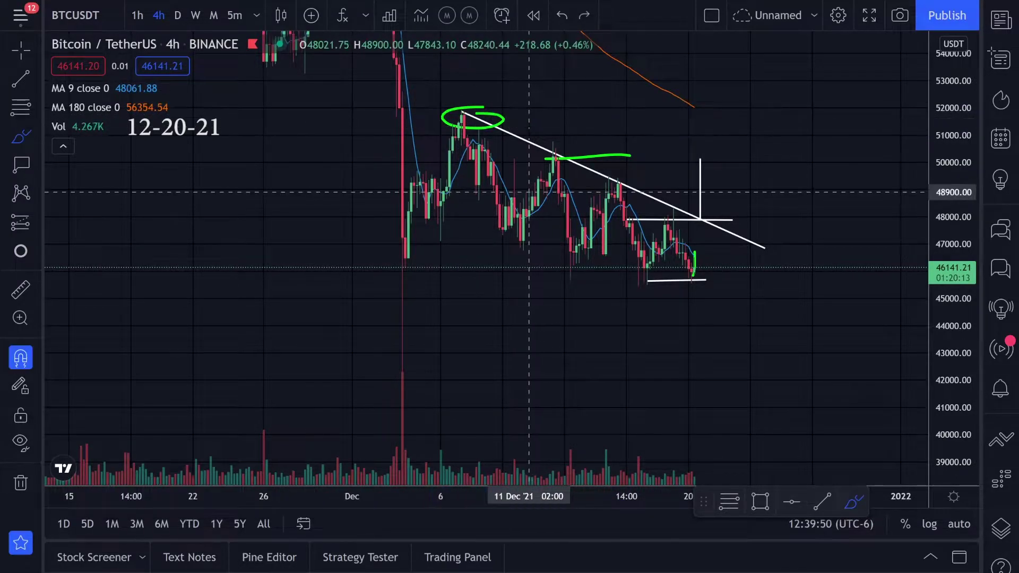
key("ctrl+z")
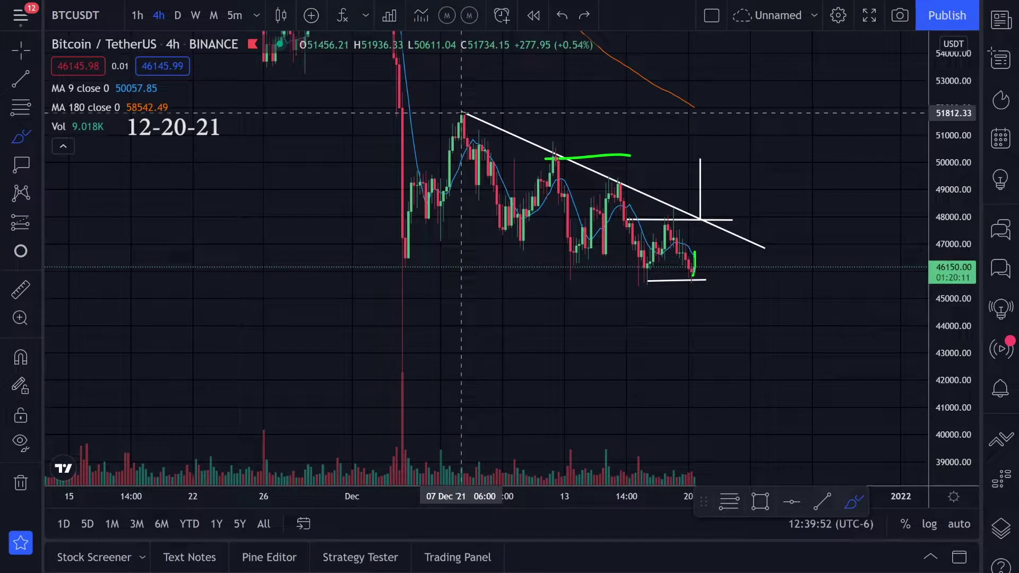
left_click_drag(441, 116, 511, 116)
key("ctrl+z")
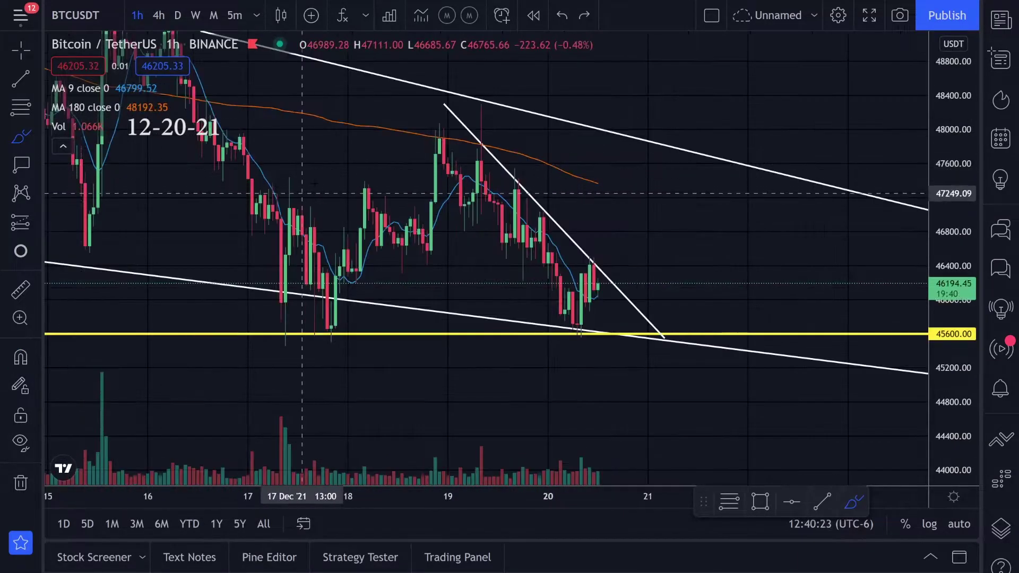
Examine the trend lines and the 45,600 support on the 4-hour interval, and return to the 1-hour interval.
scroll(372, 218, "up", 1)
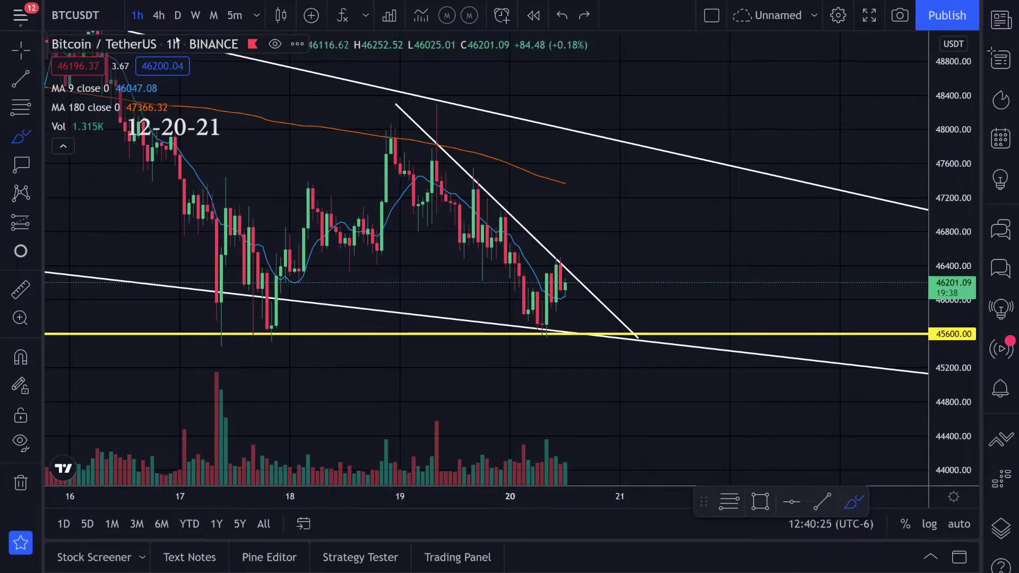
left_click(167, 23)
left_click(159, 16)
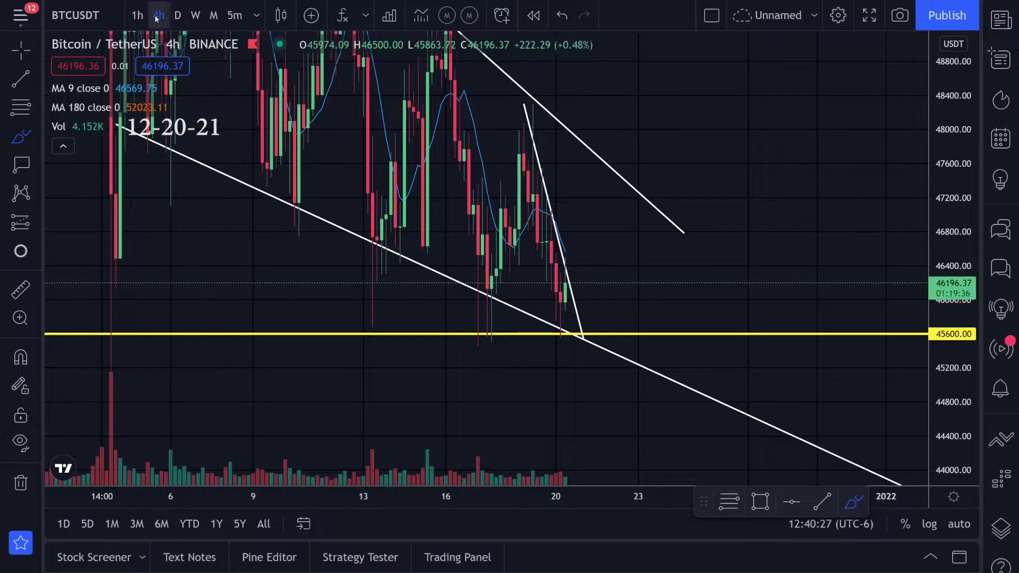
left_click(138, 16)
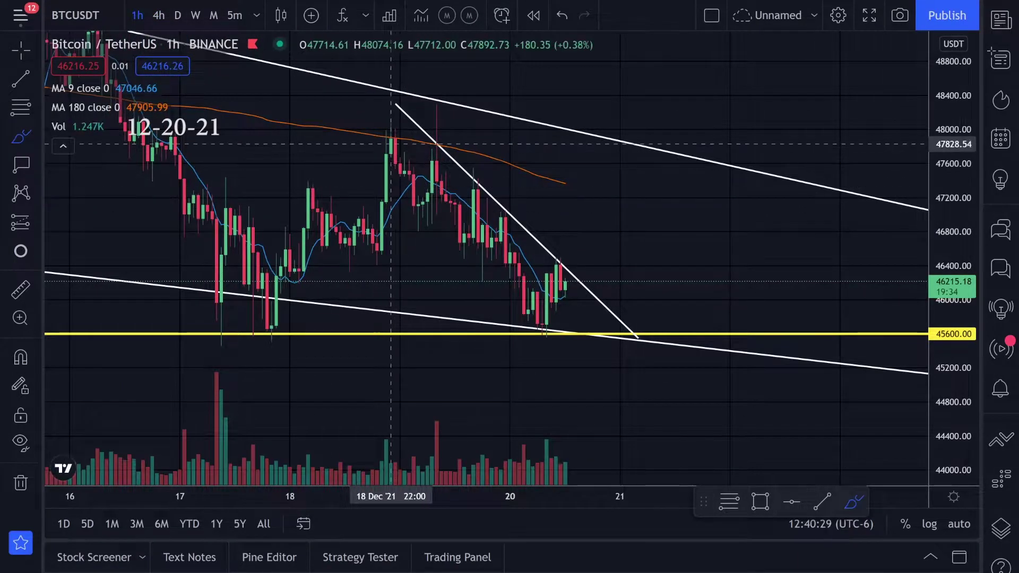
Mark the 46,400 touch on the short descending trend line, circle the upper trend line near 47,600, and undo the strokes.
mouse_move(400, 118)
left_mouse_down()
mouse_move(417, 206)
mouse_move(462, 249)
mouse_move(551, 297)
mouse_move(586, 229)
mouse_move(560, 257)
mouse_move(570, 262)
left_mouse_up()
key("ctrl+z")
mouse_move(680, 141)
left_mouse_down()
mouse_move(719, 146)
mouse_move(679, 162)
left_mouse_up()
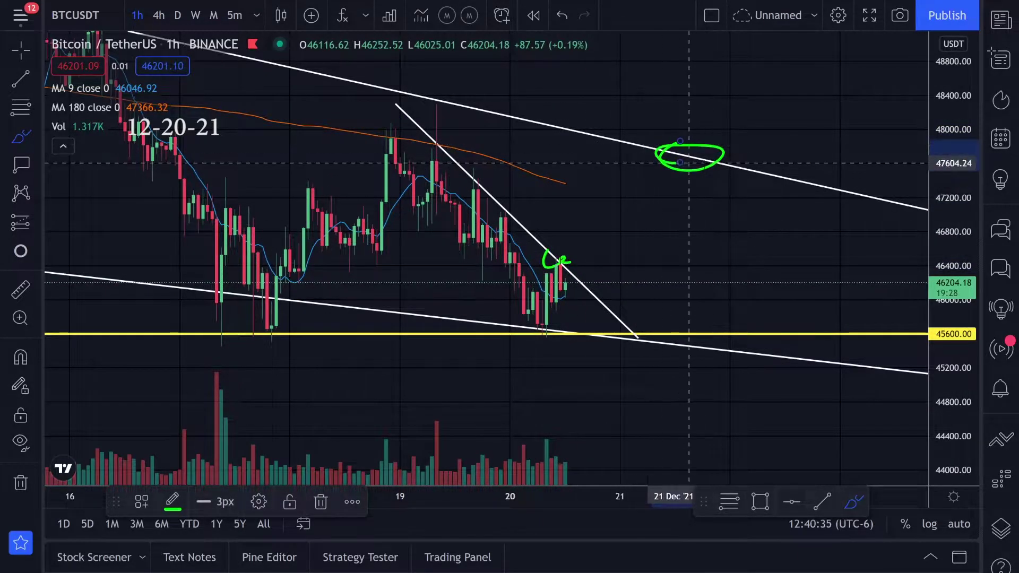
key("ctrl+z")
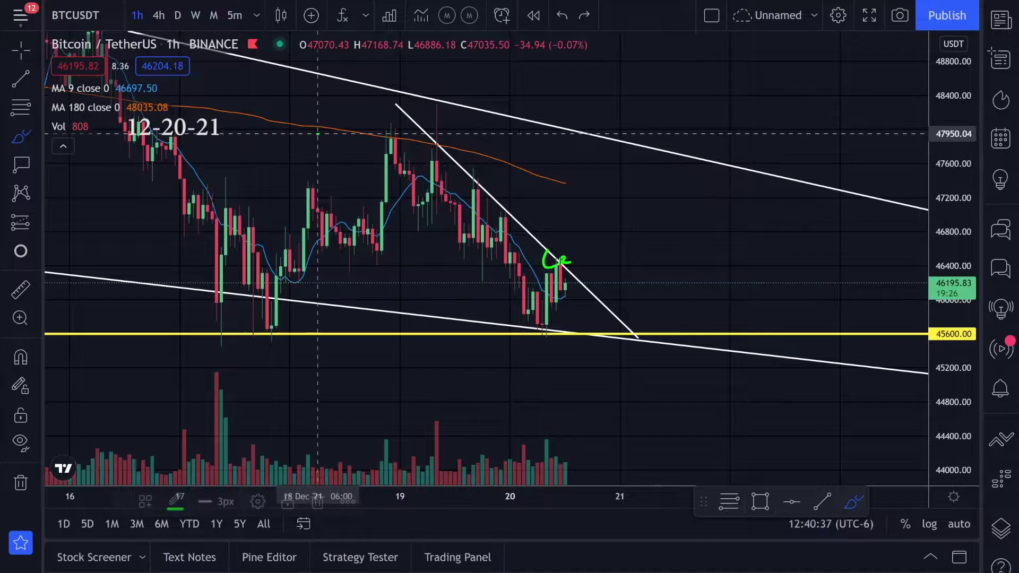
mouse_move(317, 133)
left_mouse_down()
mouse_move(307, 143)
mouse_move(520, 146)
left_mouse_up()
key("ctrl+z")
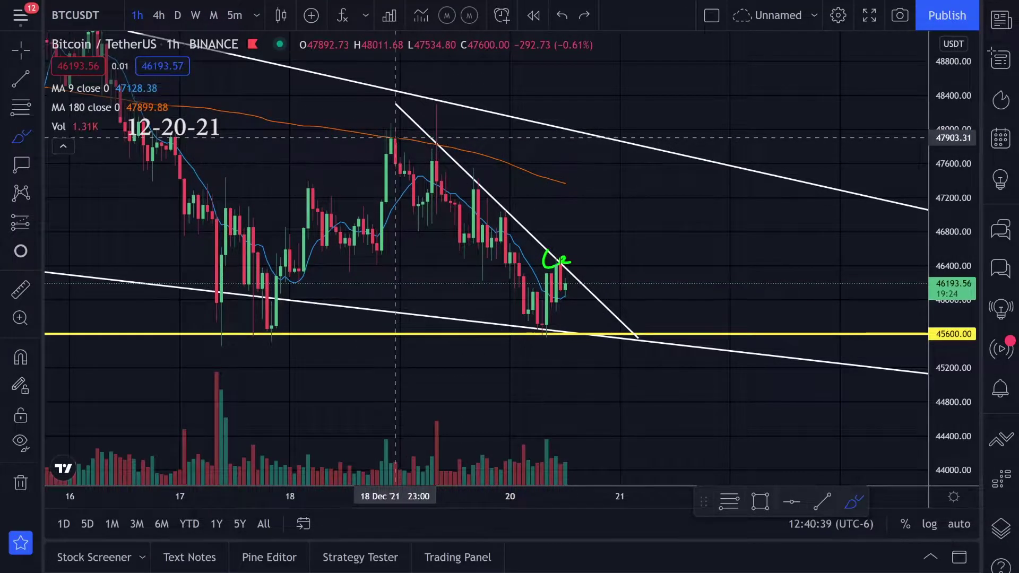
left_click_drag(297, 139, 441, 133)
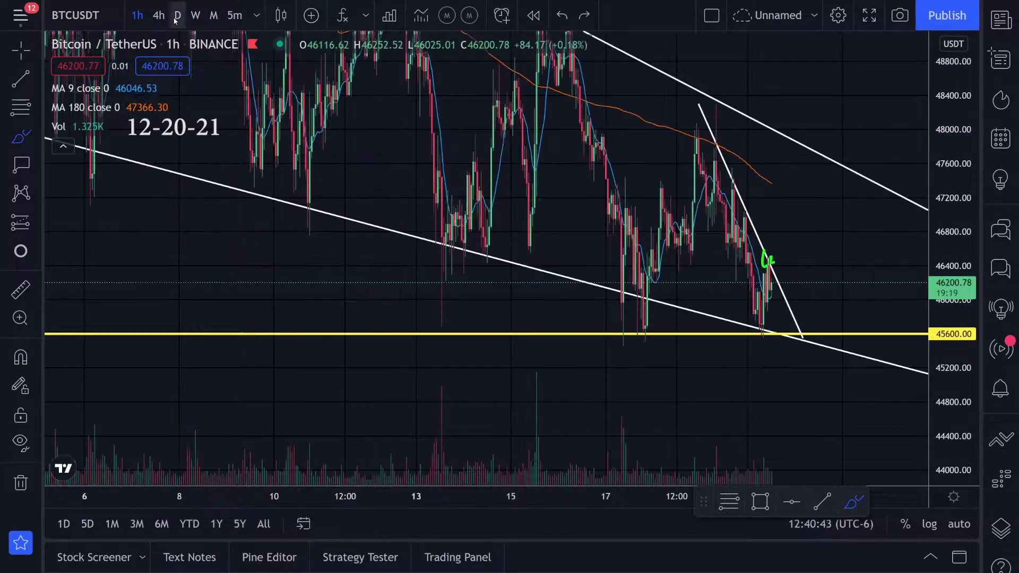
On the 4-hour interval, trace the December price swings between the converging trend lines with the brush, and delete the stroke.
left_click(159, 15)
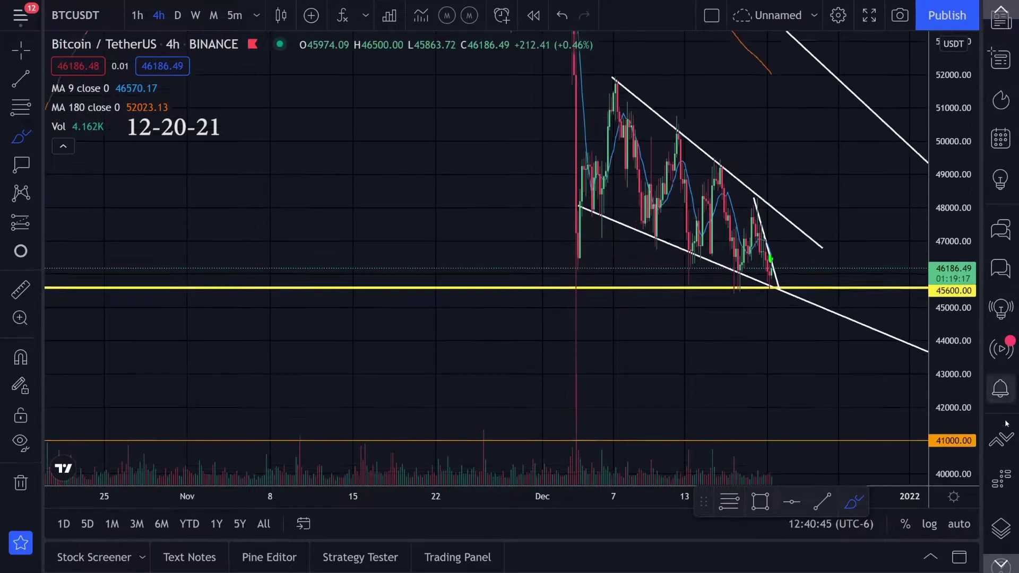
mouse_move(519, 203)
left_mouse_down()
mouse_move(567, 126)
mouse_move(633, 163)
mouse_move(737, 255)
mouse_move(743, 286)
left_mouse_up()
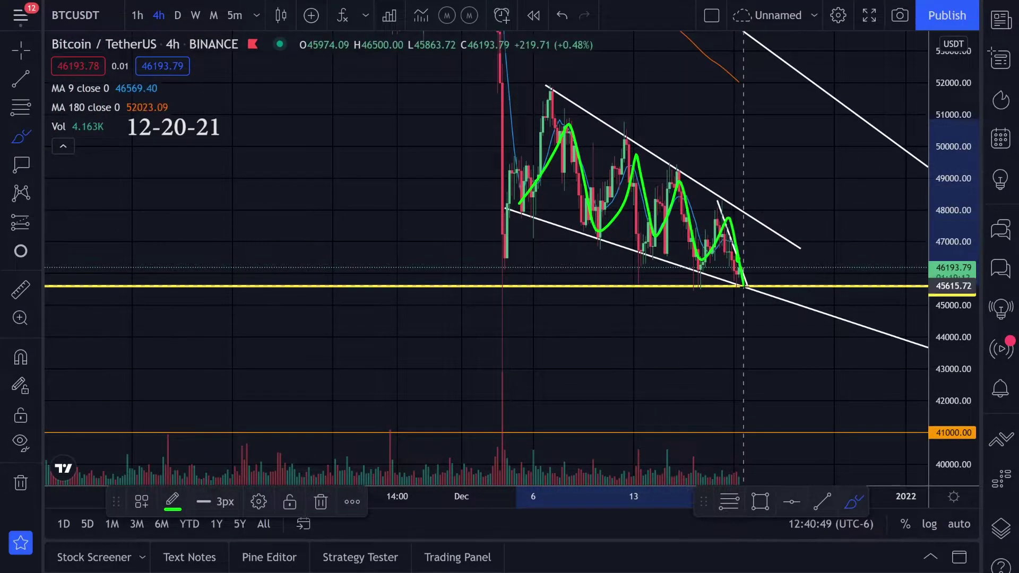
key("Delete")
scroll(841, 331, "up", 4)
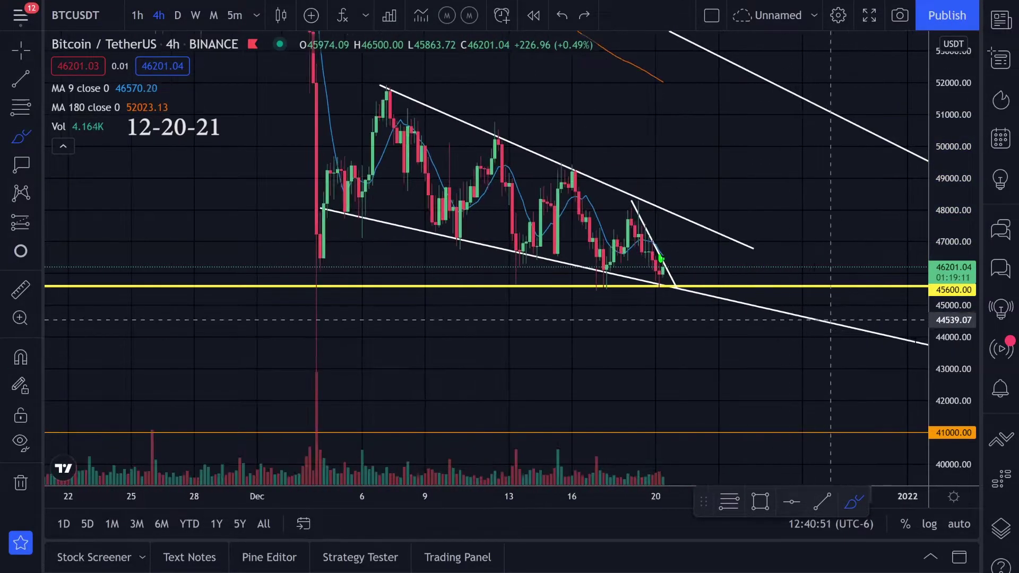
Sketch a rebound path from the 45,600 support to about 47,210 on 22 December, and undo it.
left_click_drag(953, 388, 952, 311)
scroll(817, 312, "up", 2)
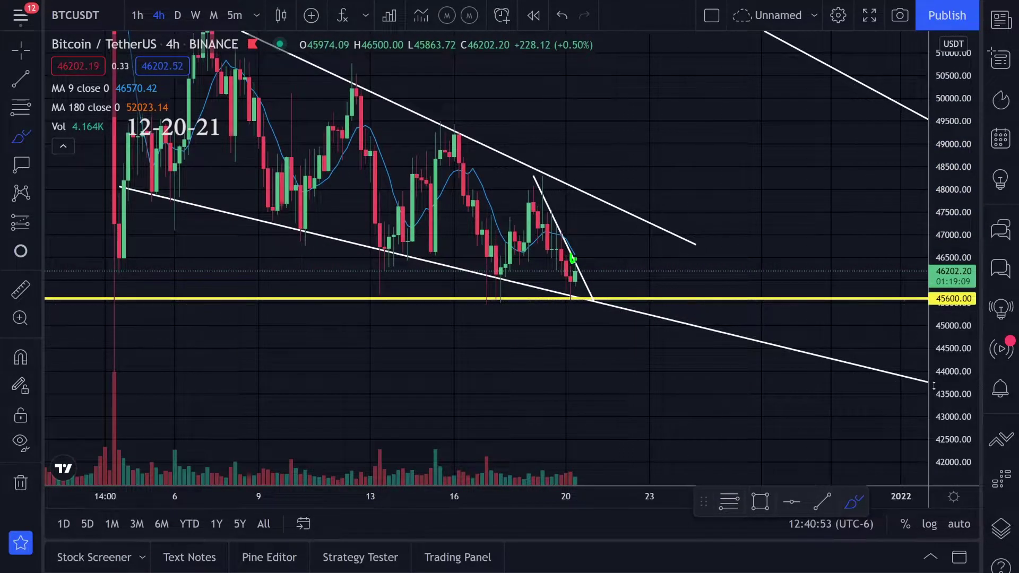
mouse_move(579, 270)
left_mouse_down()
mouse_move(578, 284)
mouse_move(626, 225)
left_mouse_up()
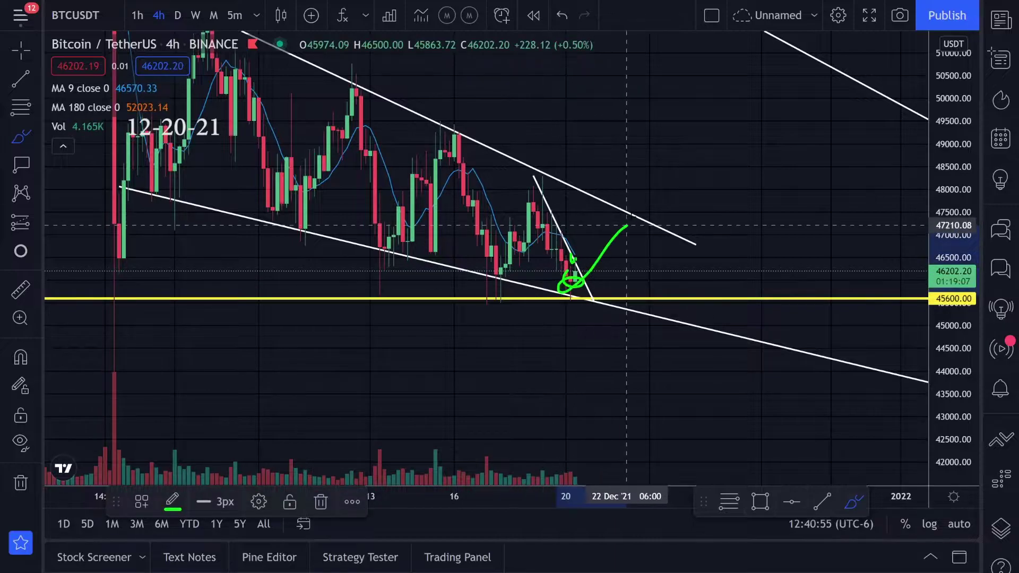
key("ctrl+z")
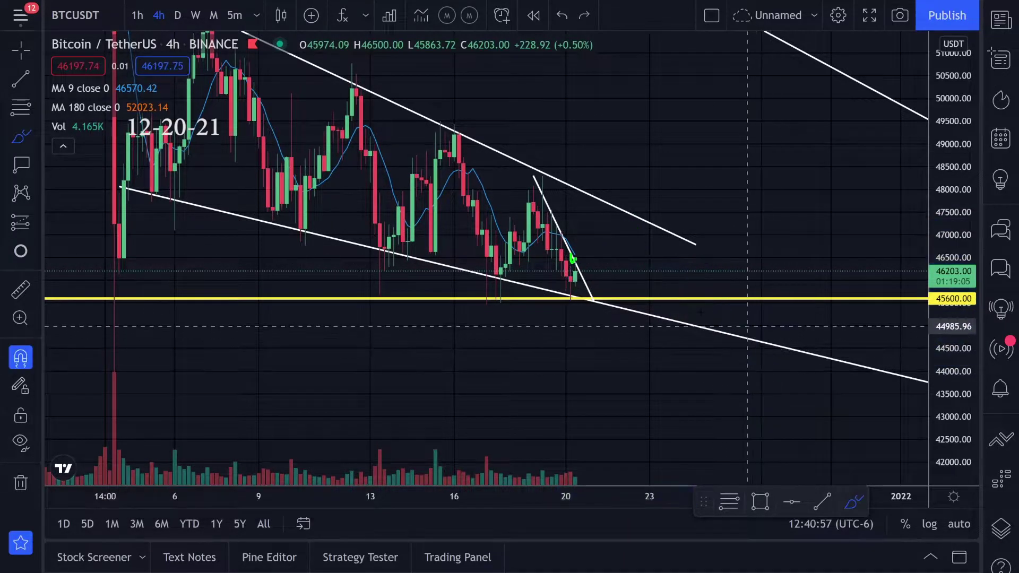
Circle the 20 December low at the 45,600 support, trace the short descending trend line, and undo both strokes.
left_click_drag(485, 292, 467, 299)
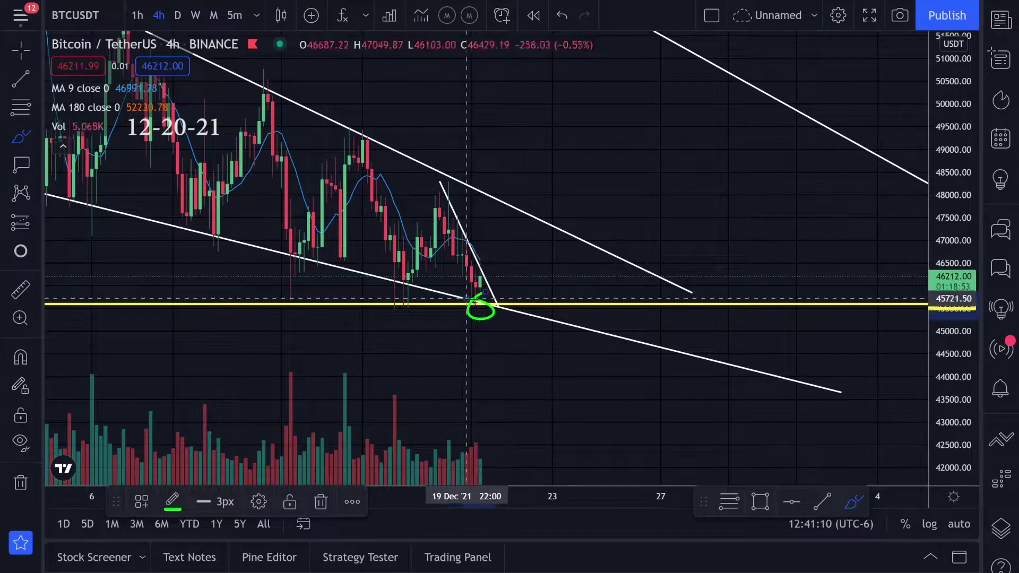
key("ctrl+z")
mouse_move(436, 209)
left_mouse_down()
mouse_move(477, 281)
mouse_move(494, 257)
left_mouse_up()
key("ctrl+z")
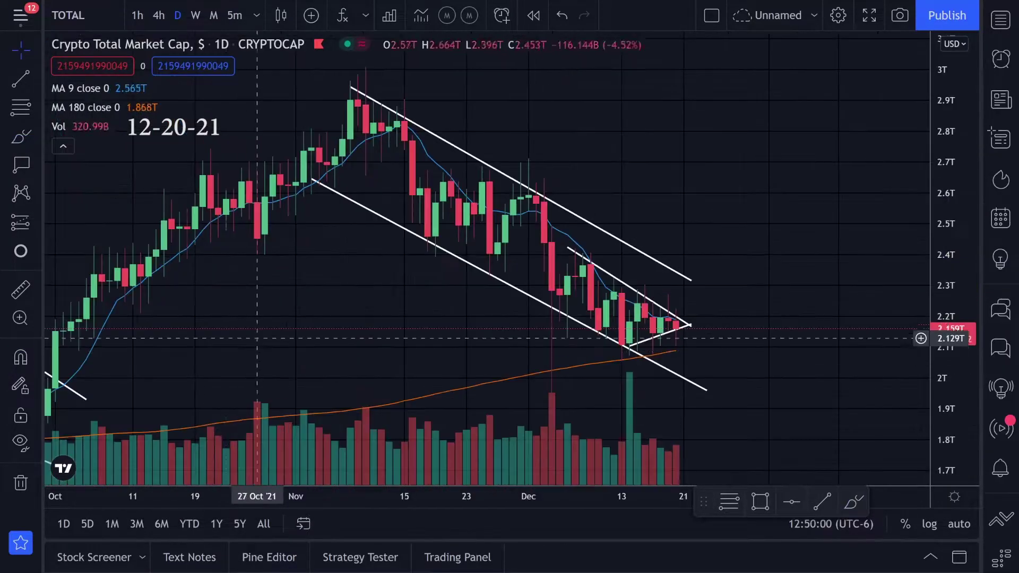
On the daily Crypto Total Market Cap chart, trace the price swings inside the descending channel with the brush, and undo the strokes.
left_click(24, 141)
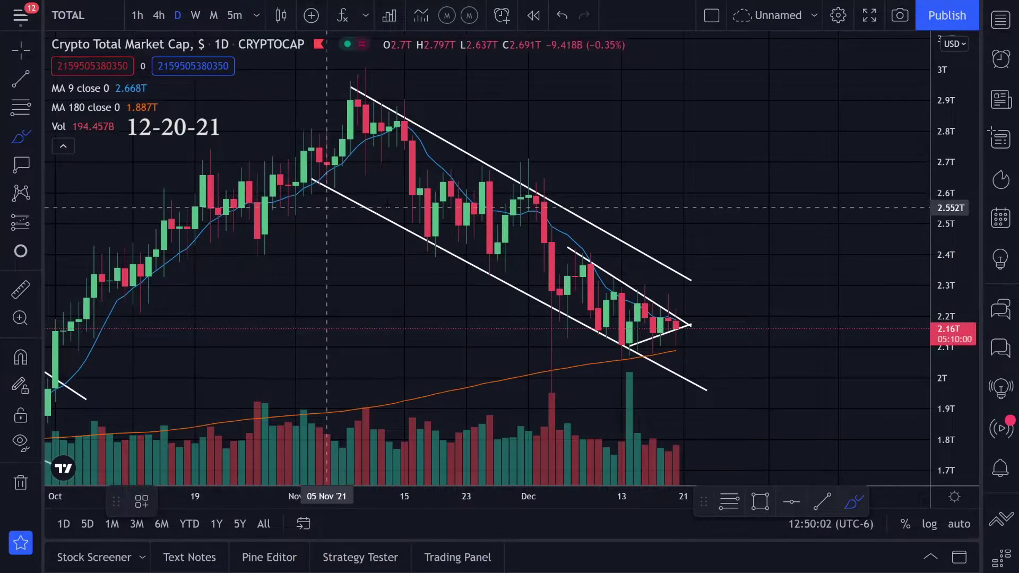
mouse_move(306, 184)
left_mouse_down()
mouse_move(399, 125)
mouse_move(438, 248)
mouse_move(528, 186)
mouse_move(567, 315)
left_mouse_up()
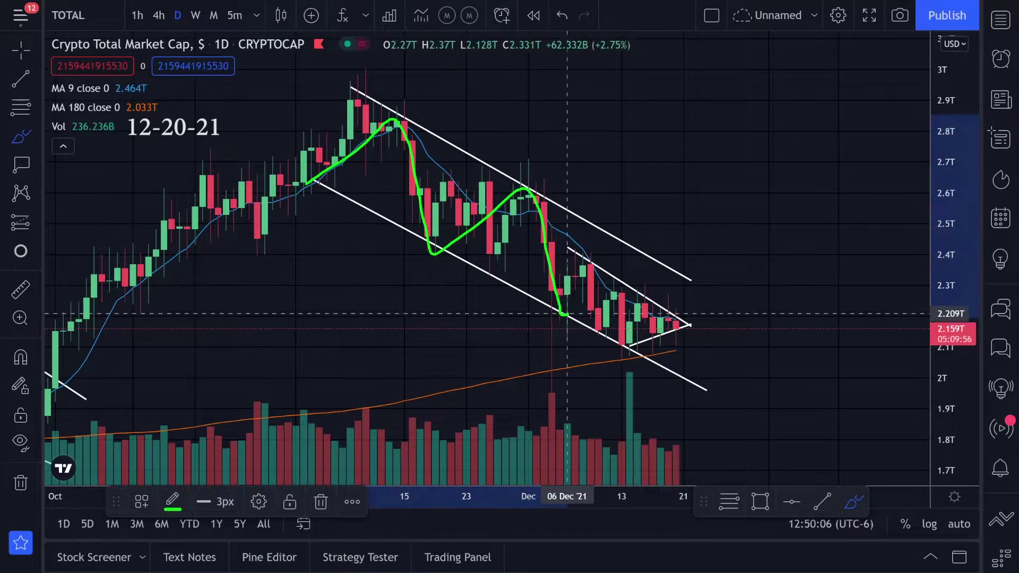
key("ctrl+z")
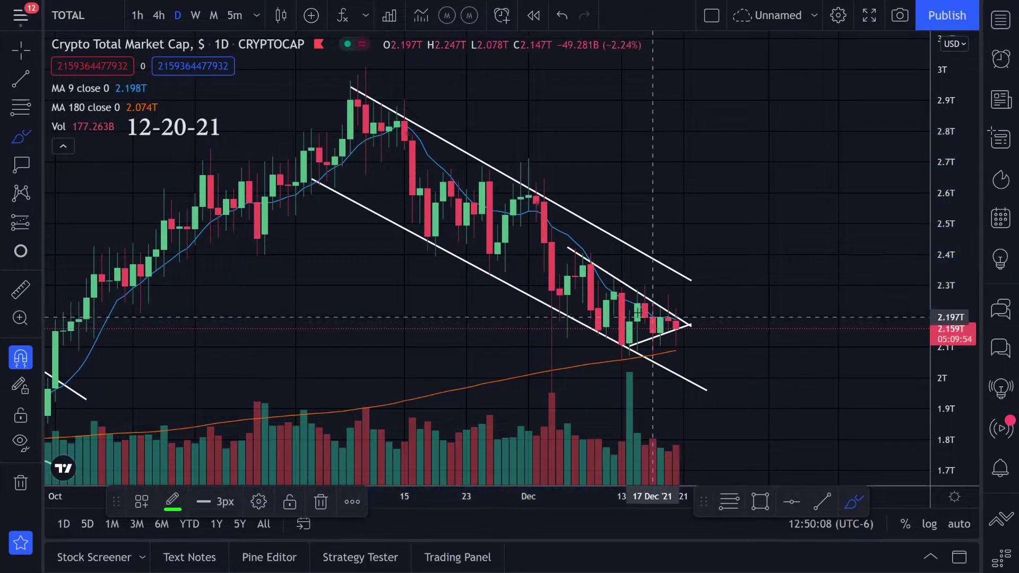
left_click_drag(545, 318, 667, 323)
key("ctrl+z")
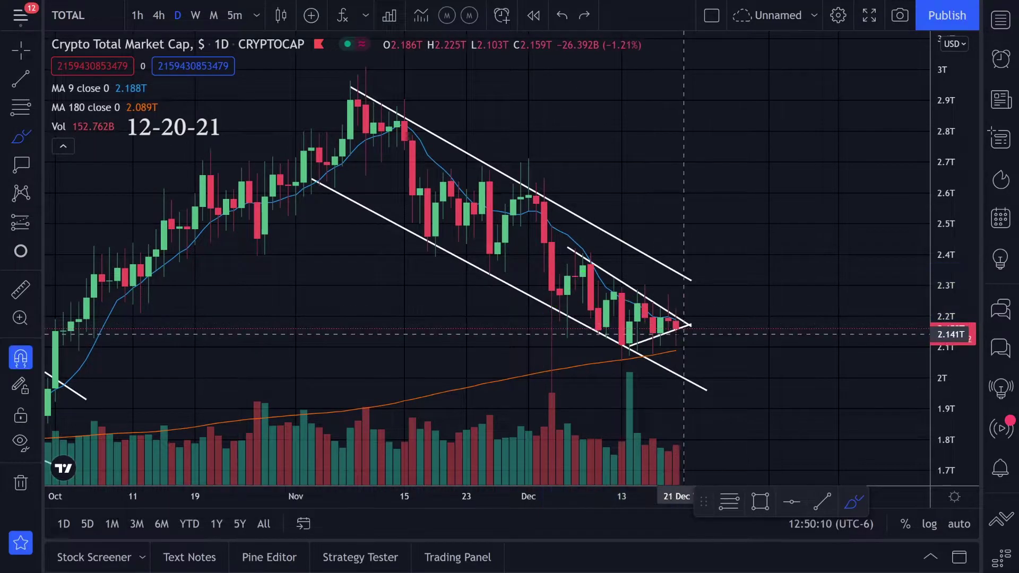
Circle the price touches along both descending channel lines, trace the December swings in the inner wedge, and undo the strokes.
left_click_drag(394, 98, 391, 126)
mouse_move(554, 180)
left_mouse_down()
mouse_move(489, 214)
mouse_move(450, 263)
mouse_move(444, 245)
left_mouse_up()
mouse_move(598, 292)
left_mouse_down()
mouse_move(536, 313)
mouse_move(576, 319)
left_mouse_up()
key("ctrl+z")
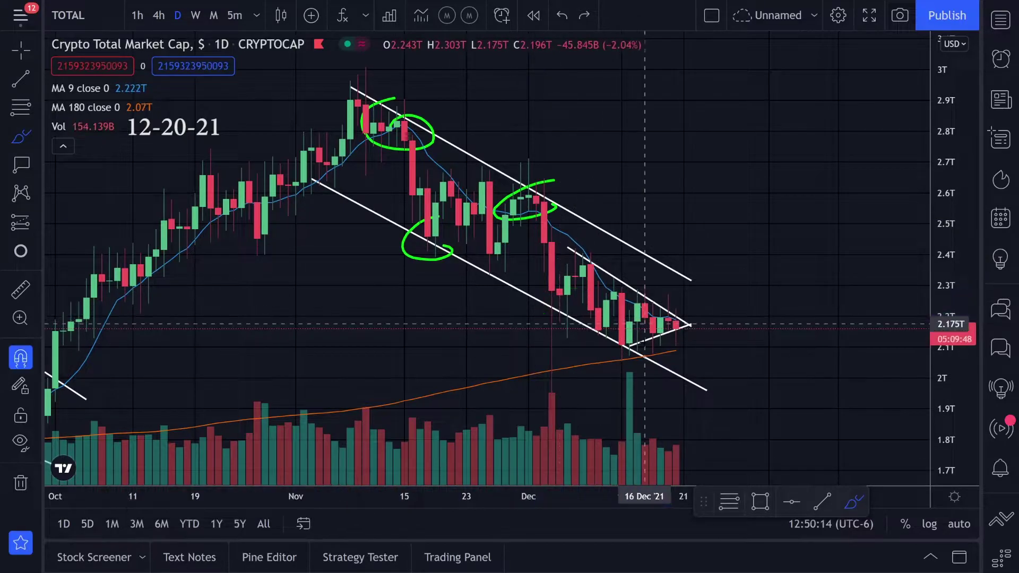
mouse_move(567, 255)
left_mouse_down()
mouse_move(629, 331)
mouse_move(660, 324)
left_mouse_up()
key("ctrl+z")
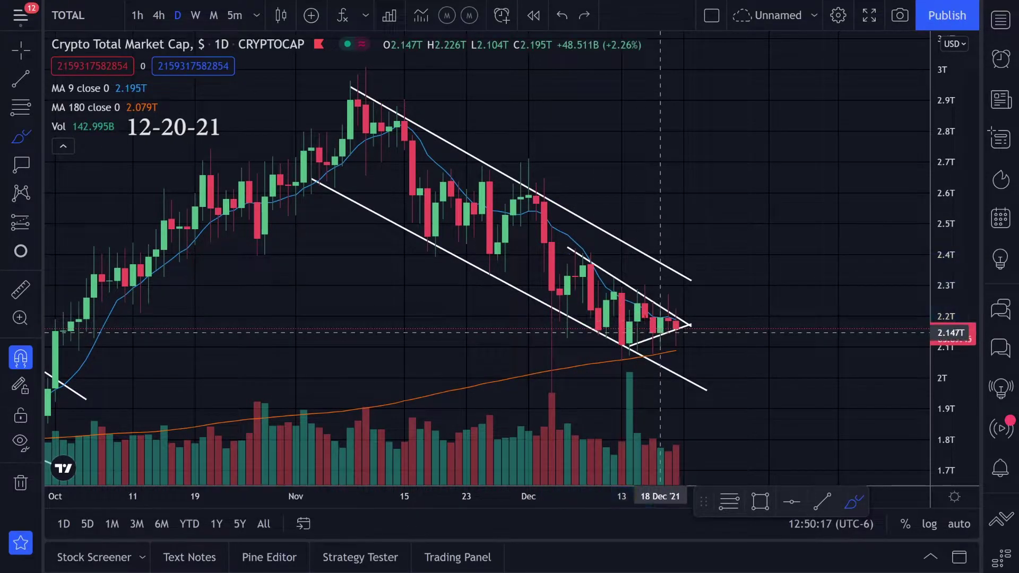
On the 4-hour interval, mark the inner wedge's highs and 13 December low, trace its rising support line, and undo the strokes.
left_click(166, 19)
scroll(382, 249, "down", 4)
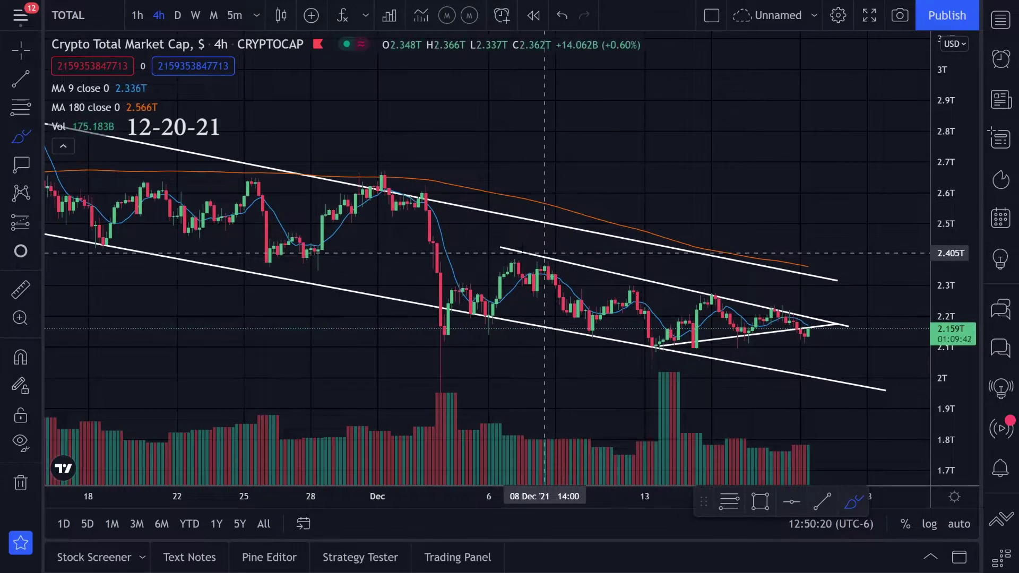
left_click_drag(518, 251, 552, 256)
left_click_drag(717, 284, 766, 301)
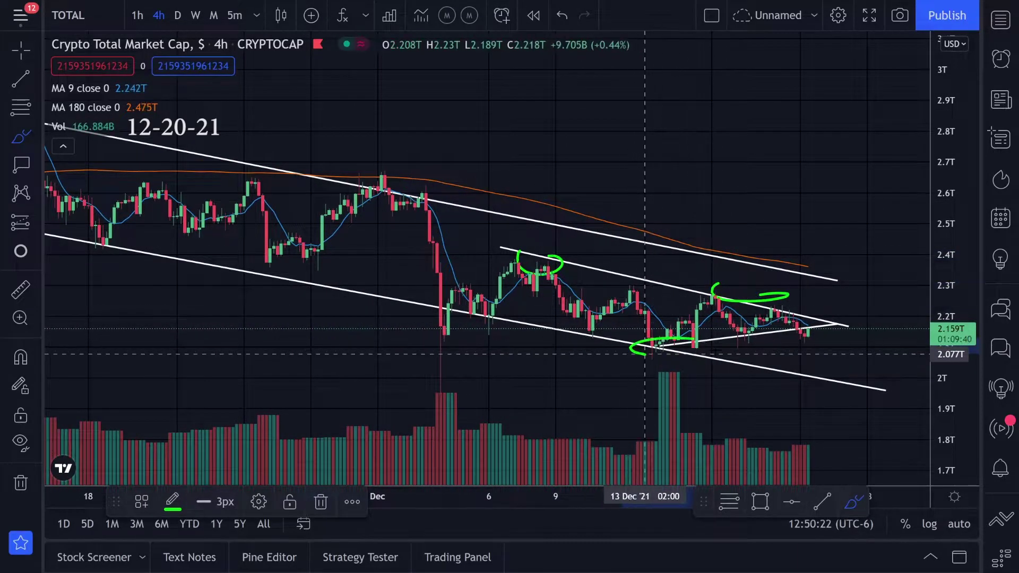
key("ctrl+z")
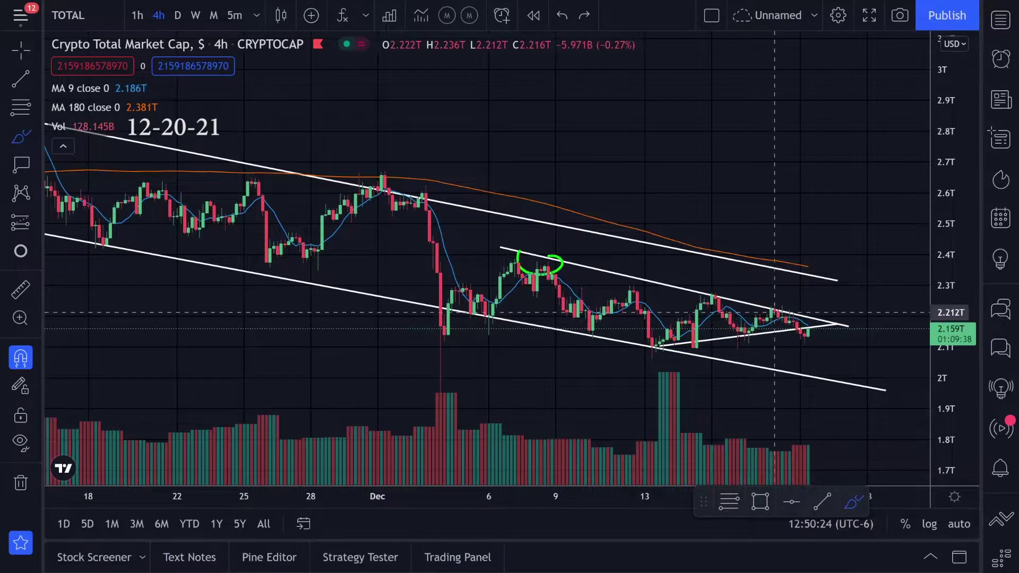
left_click_drag(648, 347, 726, 337)
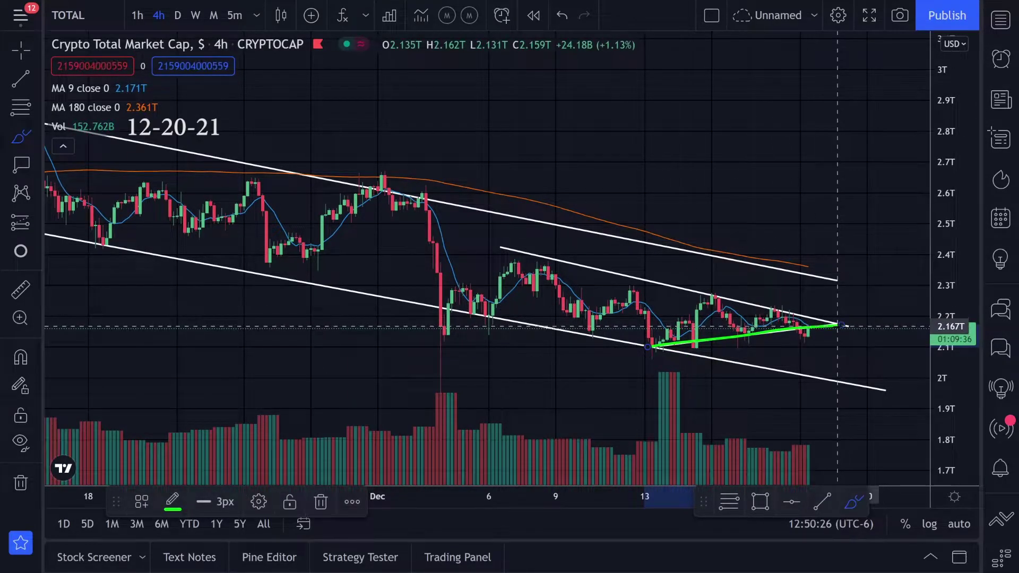
key("ctrl+z")
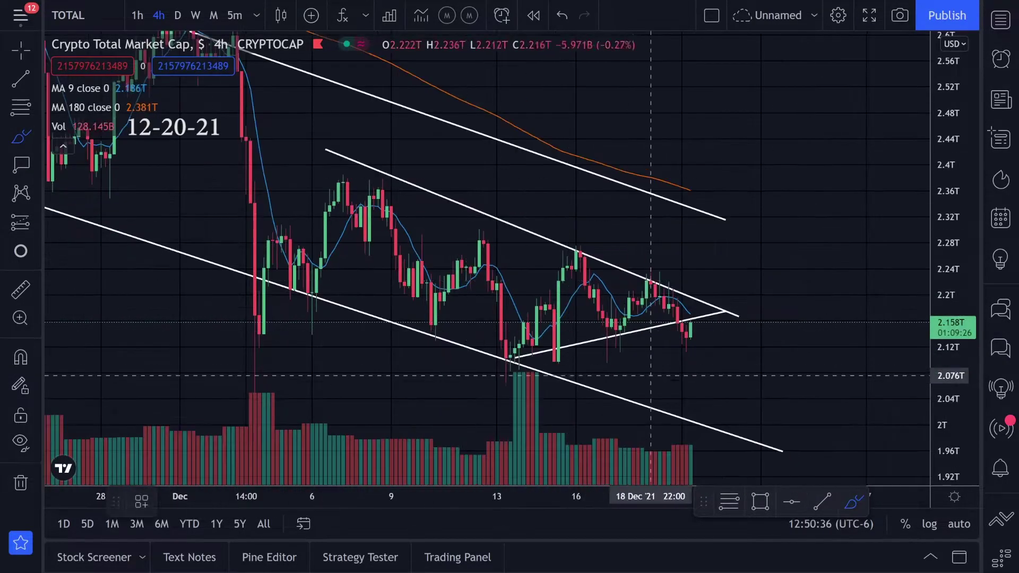
Sketch the narrowing wedge swings with a breakout to about 2.29T, mark the candles near 2.13T, and undo the strokes.
mouse_move(700, 323)
left_mouse_down()
mouse_move(682, 321)
mouse_move(717, 329)
left_mouse_up()
key("ctrl+z")
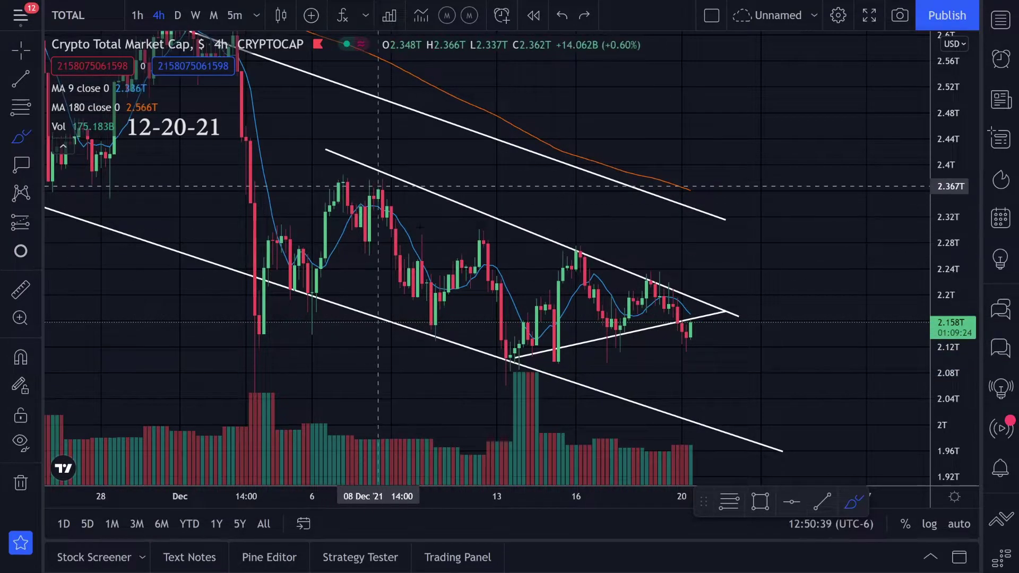
mouse_move(390, 190)
left_mouse_down()
mouse_move(659, 303)
mouse_move(723, 364)
left_mouse_up()
key("ctrl+z")
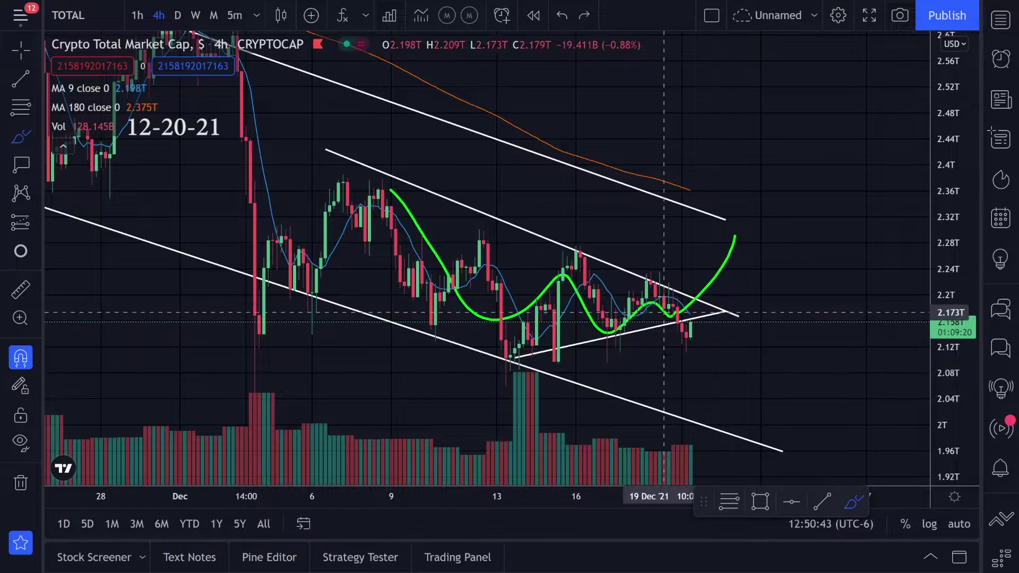
mouse_move(667, 292)
left_mouse_down()
mouse_move(700, 357)
mouse_move(682, 338)
left_mouse_up()
key("ctrl+z")
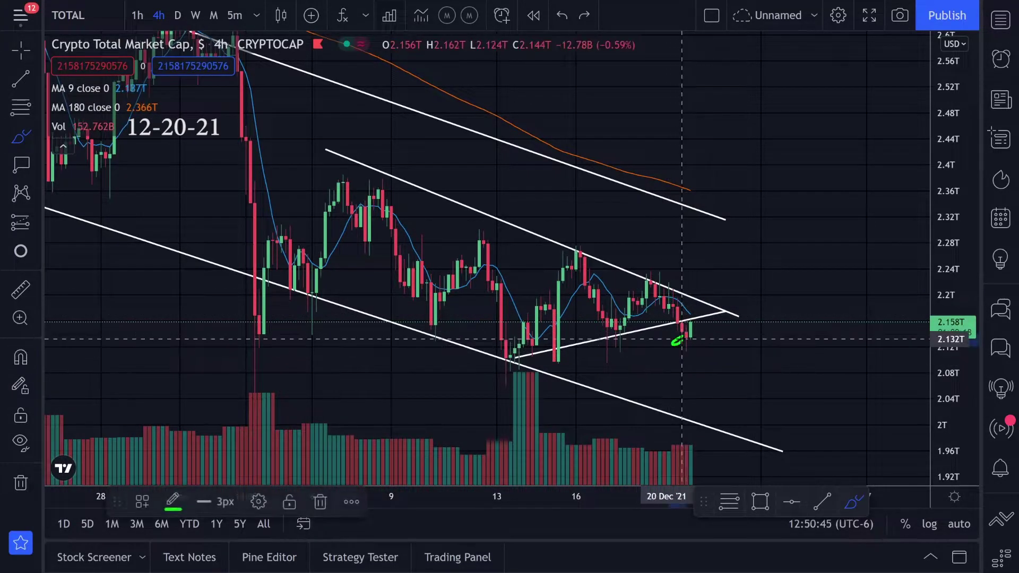
key("ctrl+z")
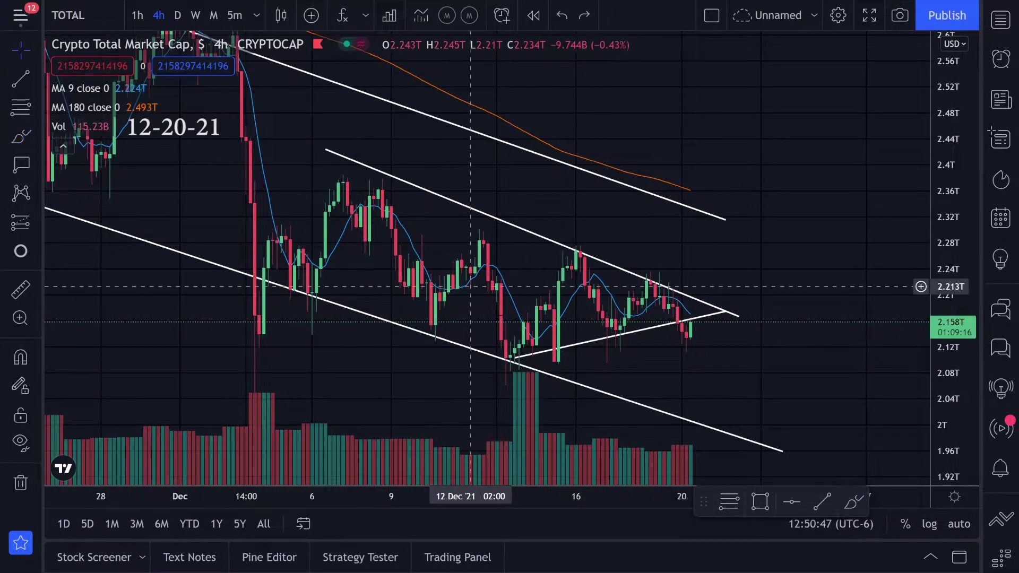
On the daily interval, trace the recent price drift into the inner wedge's apex, circle the apex near 2.2T, and undo the strokes.
left_click(178, 15)
scroll(367, 175, "up", 5)
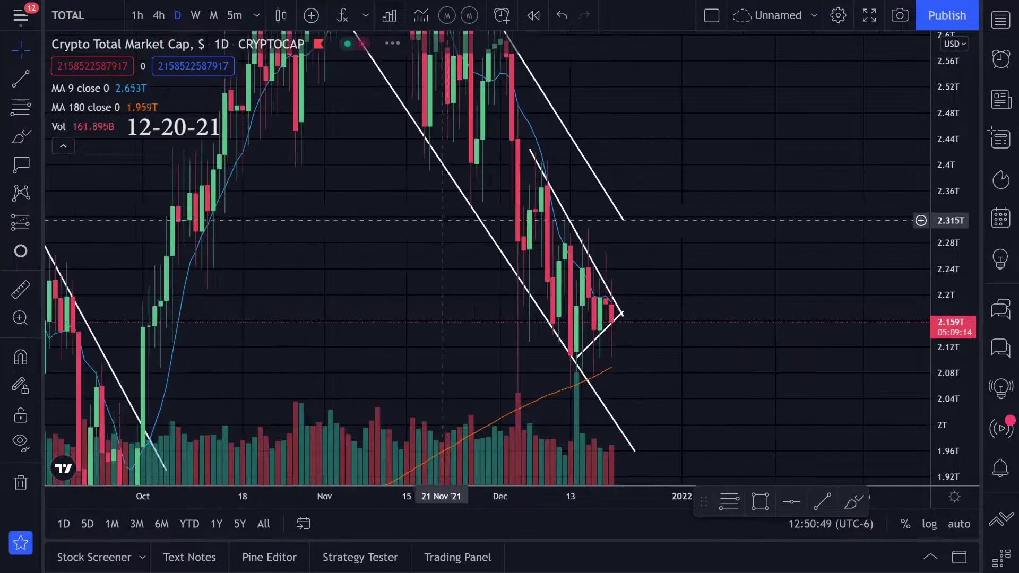
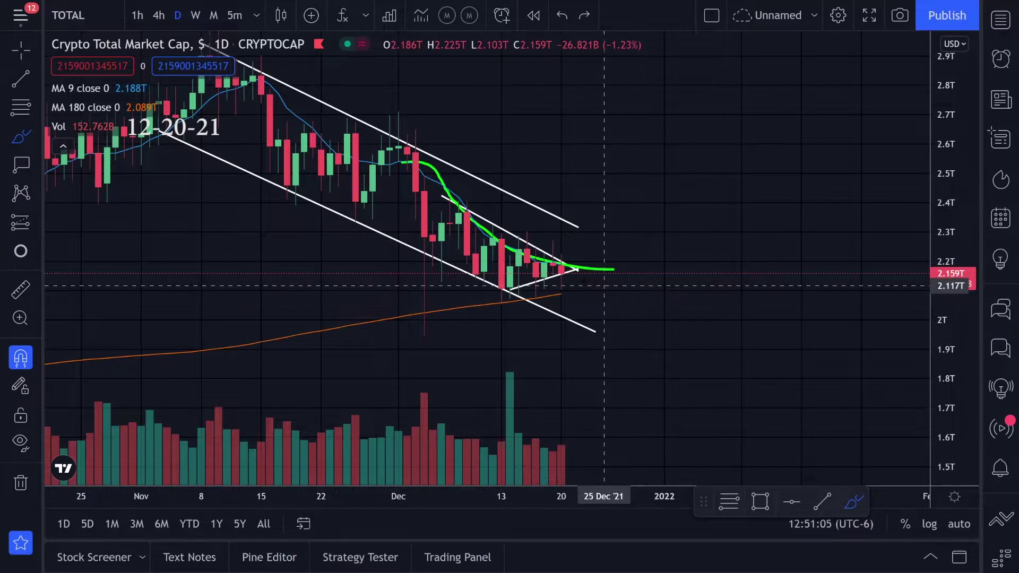
mouse_move(504, 247)
left_mouse_down()
mouse_move(596, 265)
mouse_move(579, 234)
left_mouse_up()
key("ctrl+z")
key("ctrl+y")
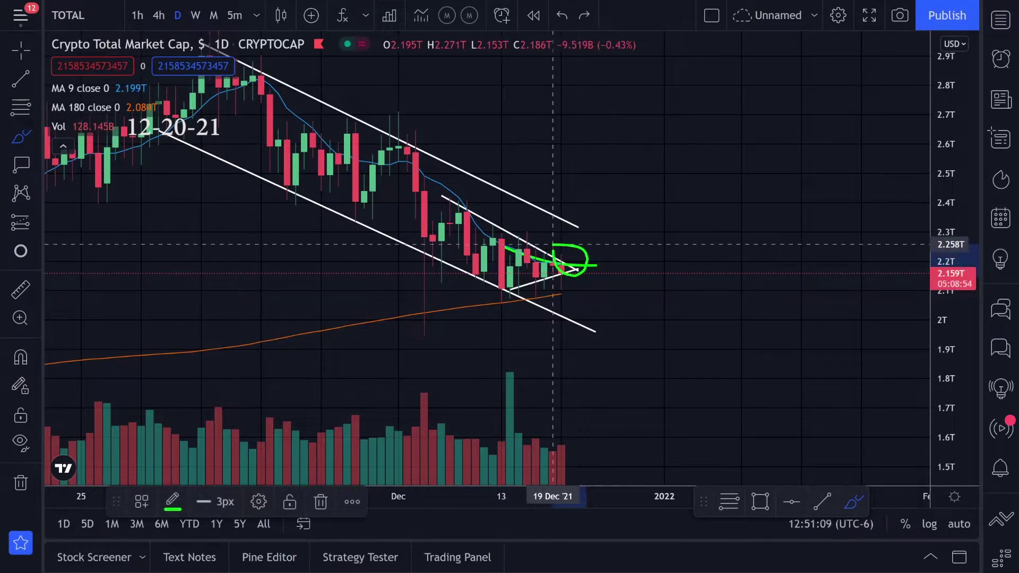
key("ctrl+z")
key("ctrl+y")
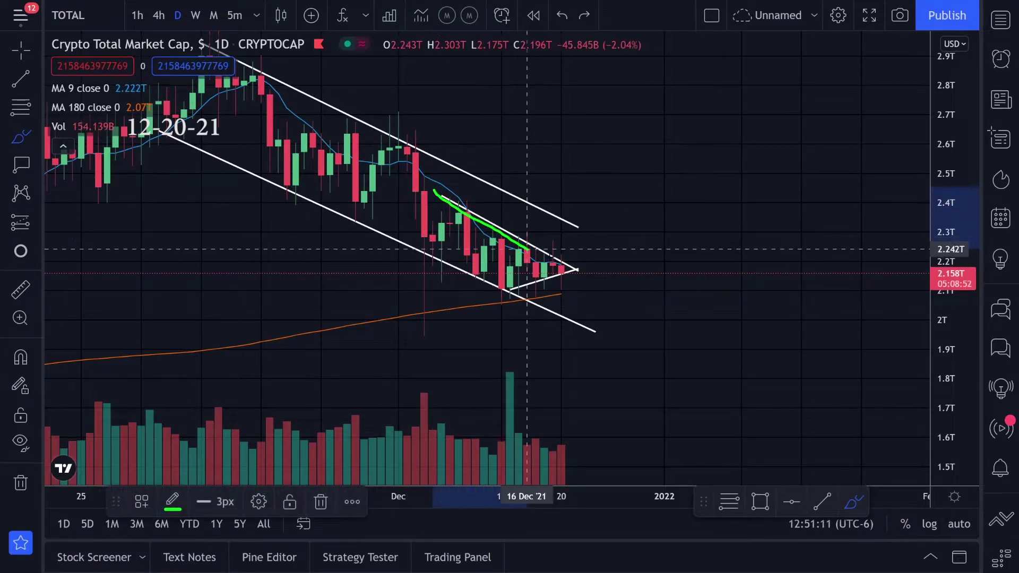
Trace the inner wedge's descending upper line with the brush, from about 2.44T to 2.17T.
key("ctrl+z")
key("ctrl+y")
key("ctrl+z")
key("ctrl+y")
key("ctrl+z")
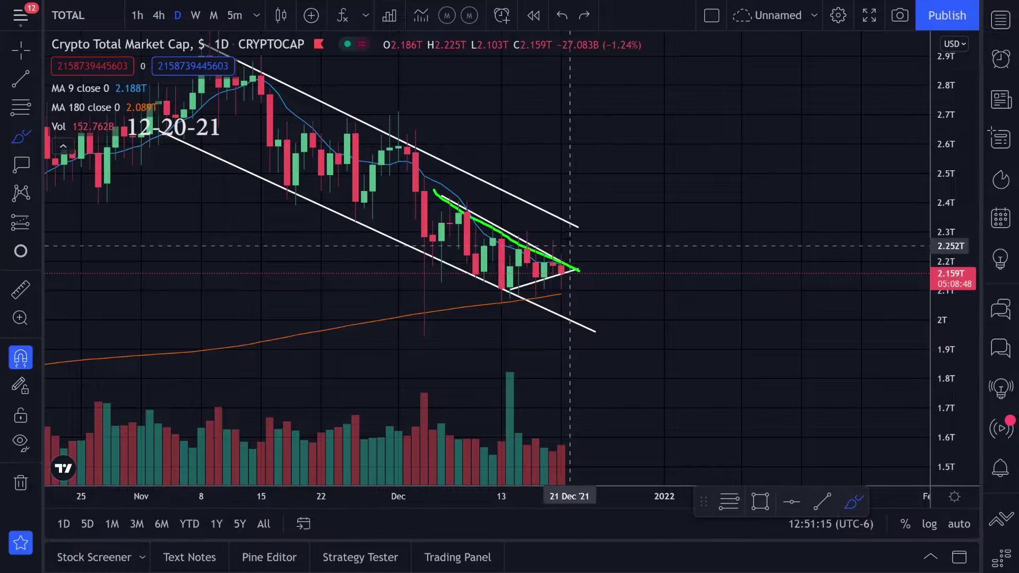
Sketch a breakout from the upper channel line near 2.32T to about 2.48T, trace the decline since November, and undo the strokes.
scroll(570, 250, "down", 2)
key("ctrl+y")
key("ctrl+z")
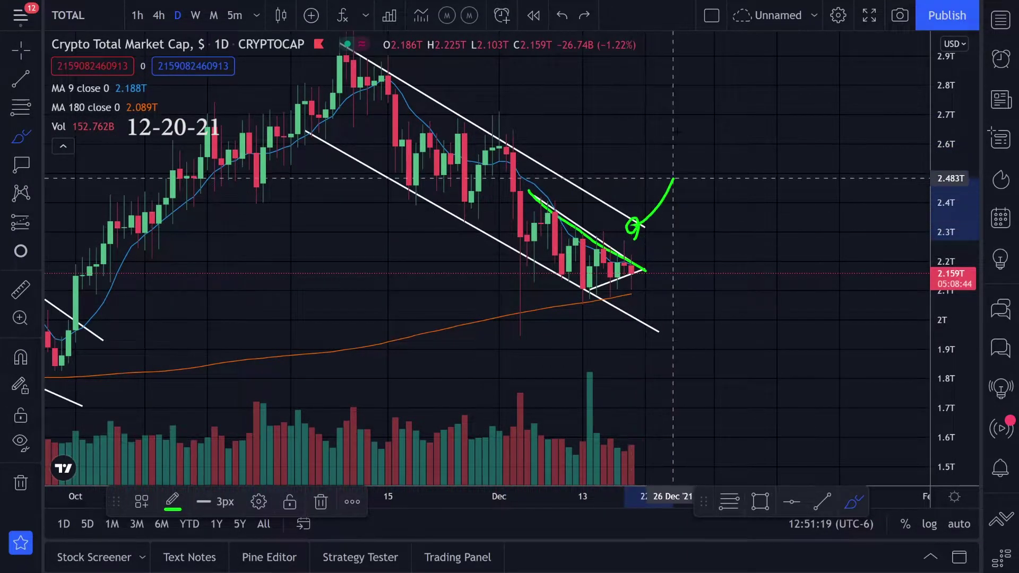
key("ctrl+y")
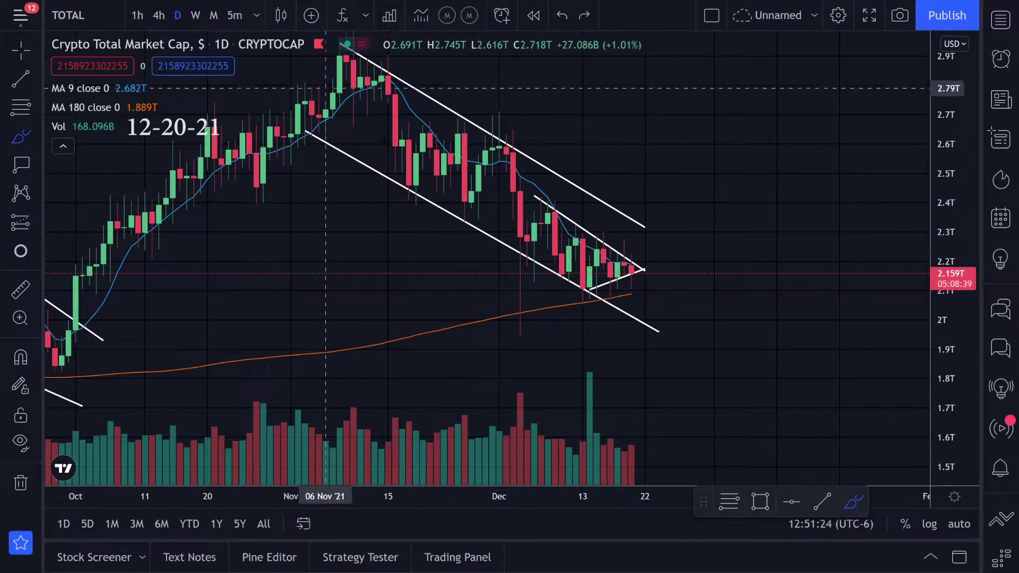
left_click_drag(330, 89, 709, 287)
key("ctrl+z")
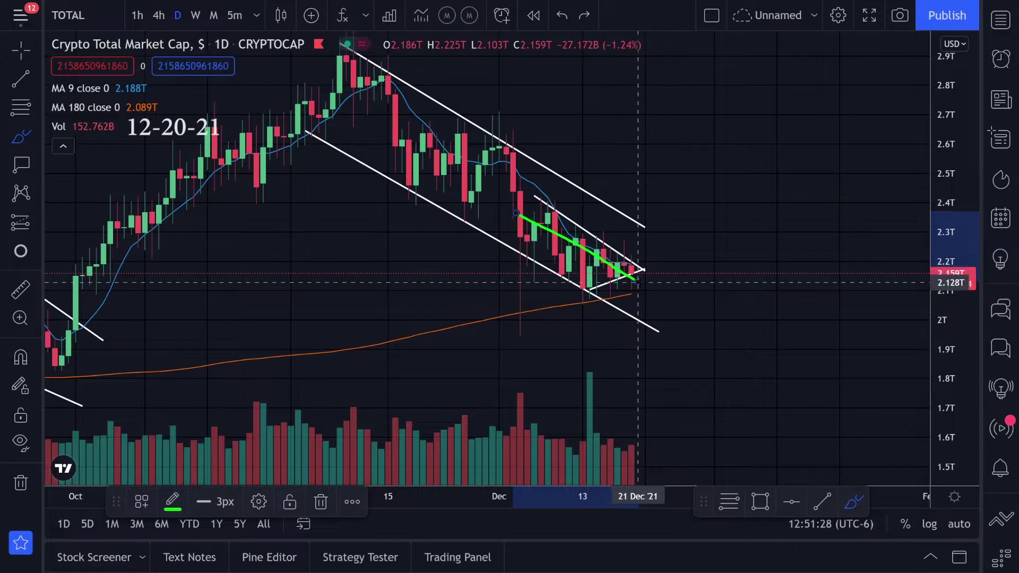
Mark the latest candles near the inner wedge's apex and the late-September low near 1.9T with the brush, and undo the strokes.
mouse_move(622, 269)
left_mouse_down()
mouse_move(623, 278)
mouse_move(650, 271)
mouse_move(631, 290)
left_mouse_up()
key("ctrl+z")
key("ctrl+z")
scroll(667, 303, "down", 3)
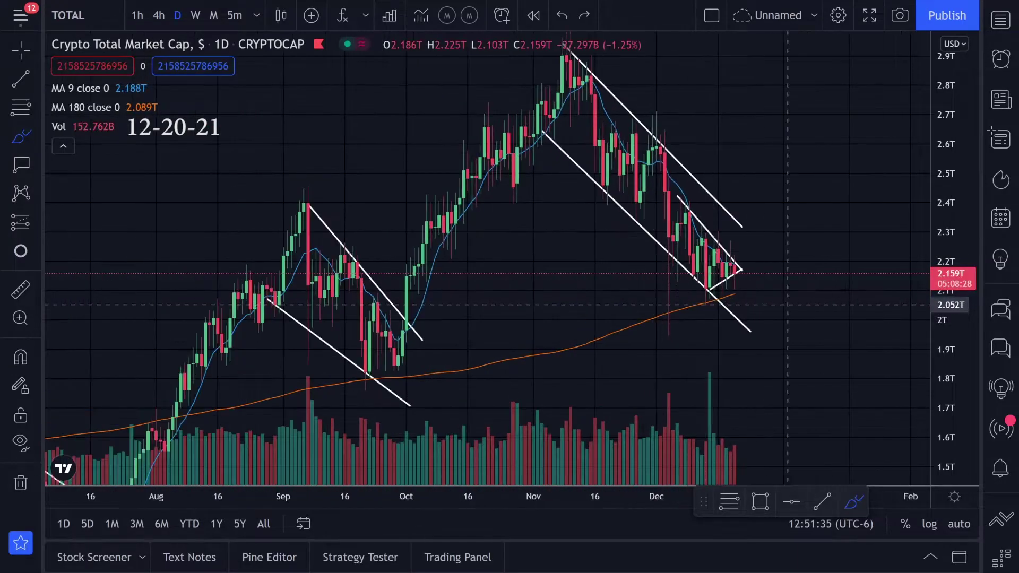
left_click_drag(926, 172, 930, 291)
scroll(370, 305, "down", 5)
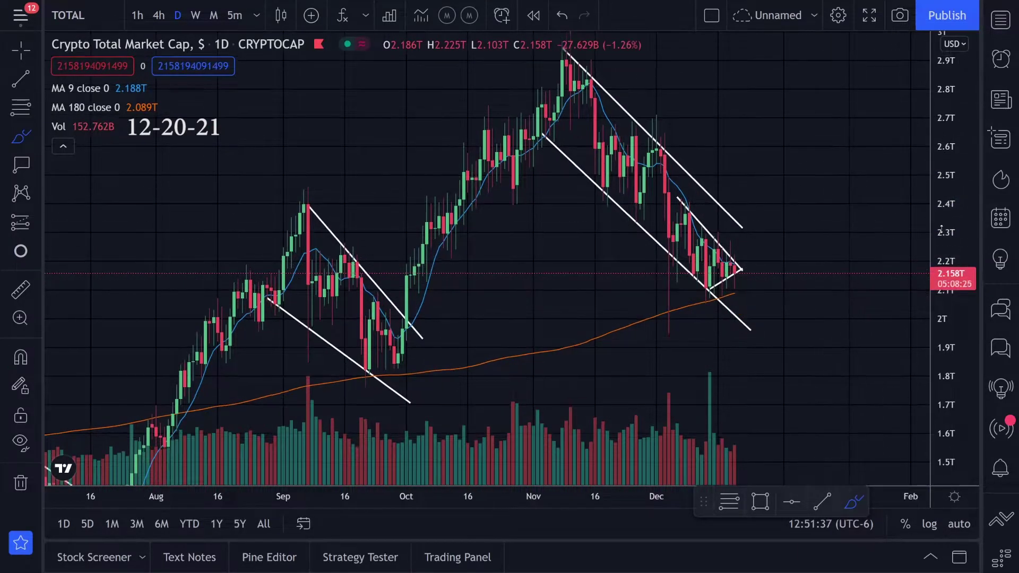
mouse_move(412, 297)
left_mouse_down()
mouse_move(366, 327)
mouse_move(423, 312)
left_mouse_up()
key("ctrl+z")
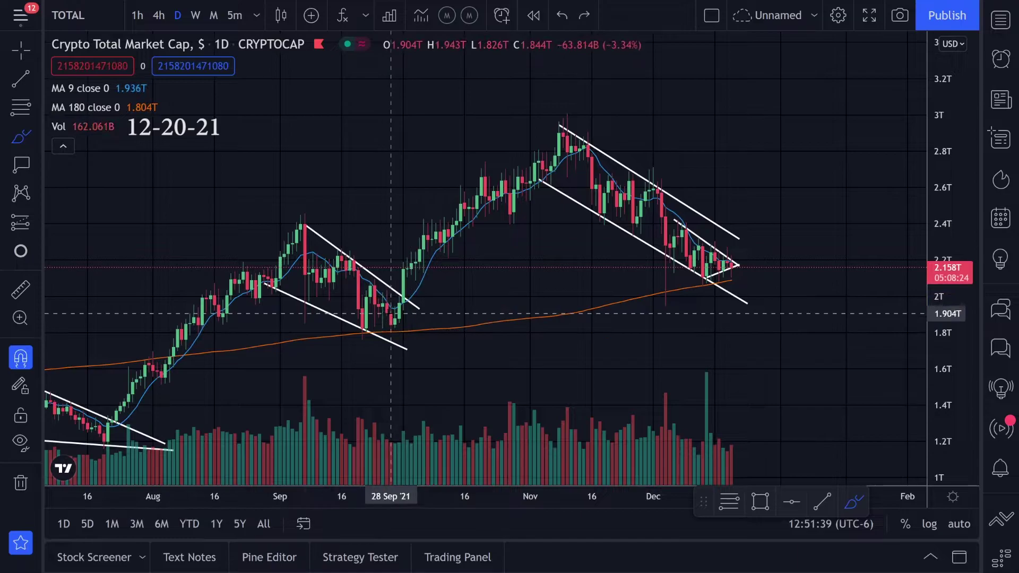
Place a horizontal line at about 1.834T through the late-September lows as support.
left_click(36, 79)
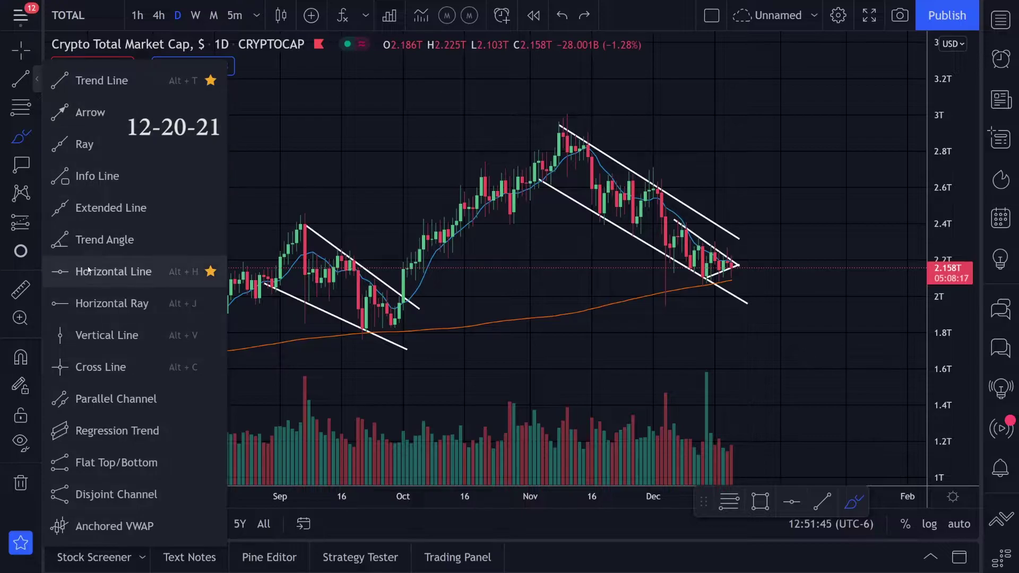
left_click(106, 271)
left_click(399, 325)
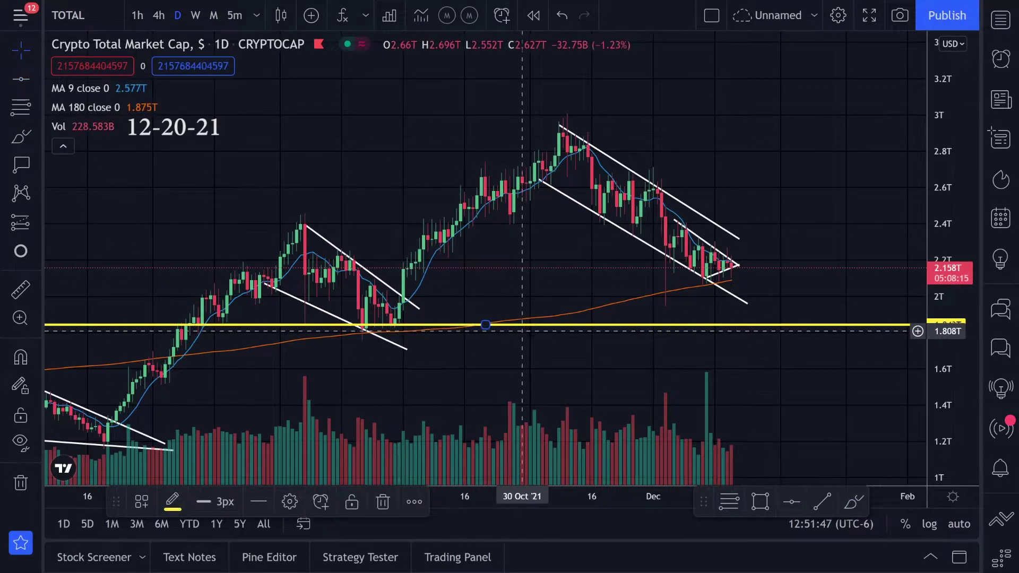
left_click_drag(485, 324, 489, 326)
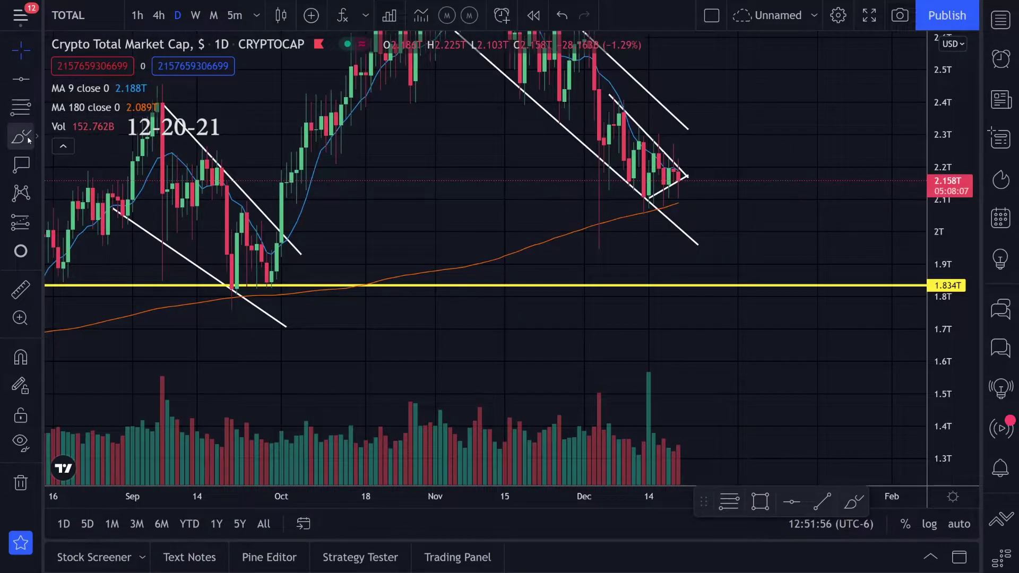
Circle the late-September low with the brush, trace the horizontal support line past December, and undo the strokes.
left_click(21, 136)
mouse_move(315, 268)
left_mouse_down()
mouse_move(310, 279)
mouse_move(296, 258)
left_mouse_up()
key("ctrl+z")
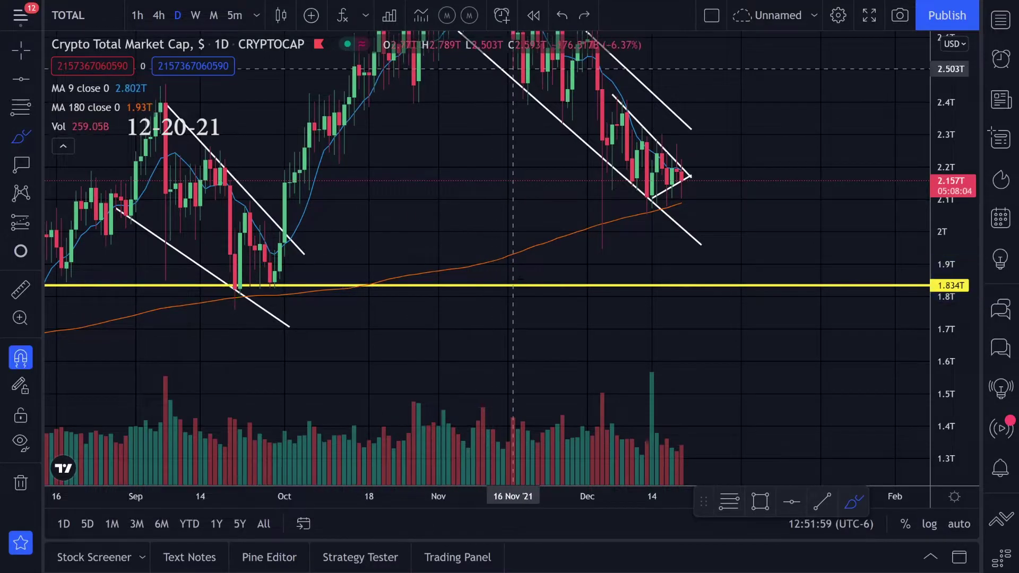
scroll(620, 169, "down", 3)
left_click_drag(807, 243, 818, 277)
key("ctrl+z")
left_click_drag(684, 289, 899, 291)
key("ctrl+z")
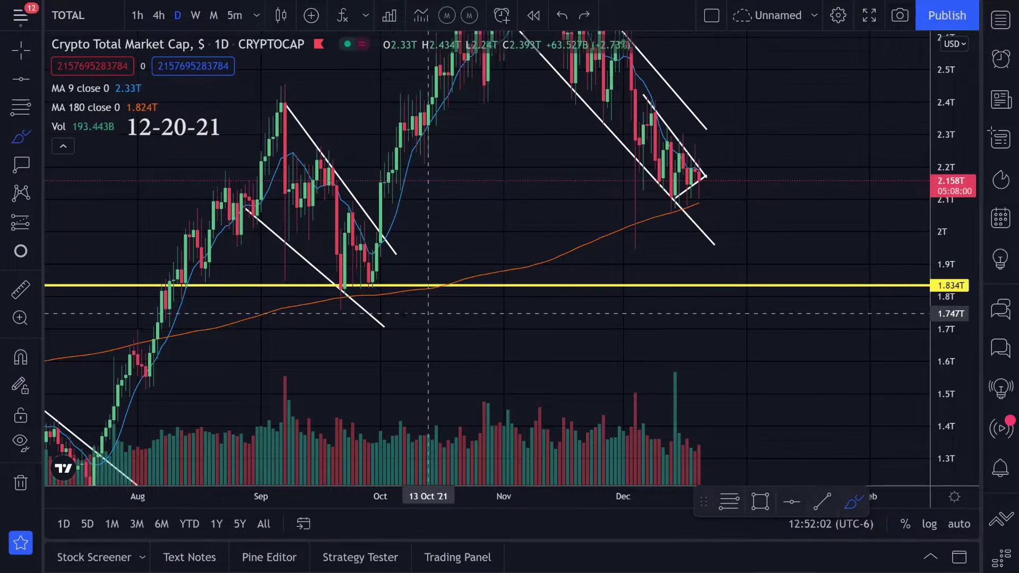
Mark the area beneath the horizontal support, sketch a falling line from the September low to about 1.68T, and undo the strokes.
left_click_drag(374, 273, 386, 295)
key("ctrl+z")
left_click_drag(747, 299, 759, 321)
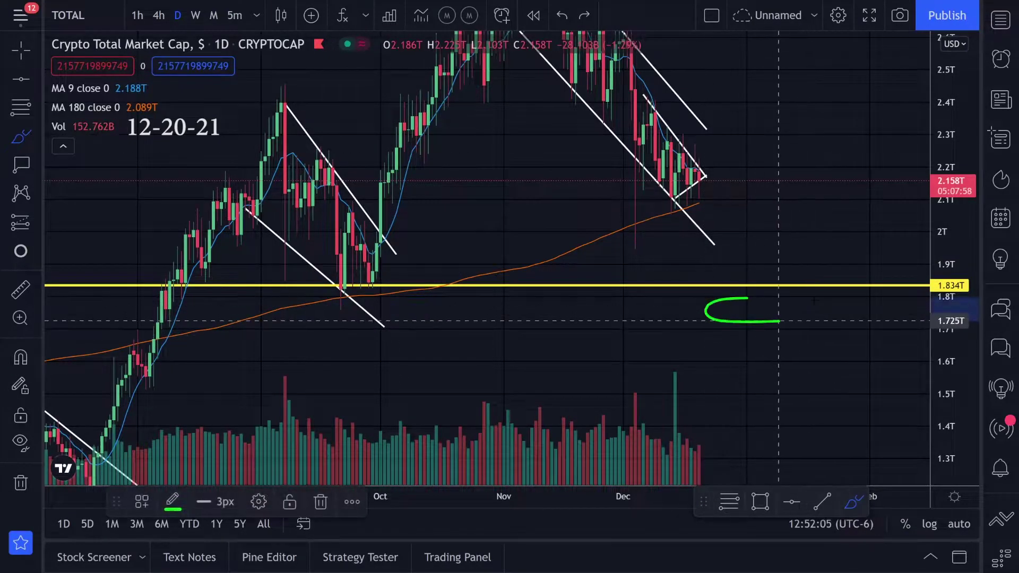
key("ctrl+z")
left_click_drag(336, 272, 796, 336)
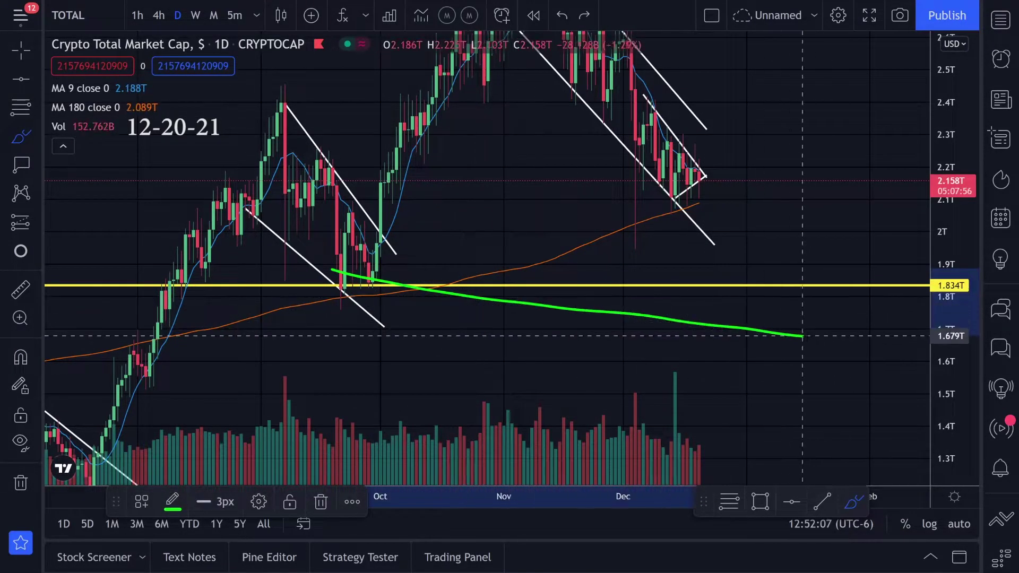
key("ctrl+z")
left_click_drag(737, 324, 807, 317)
key("ctrl+z")
mouse_move(332, 249)
left_mouse_down()
mouse_move(543, 324)
mouse_move(773, 352)
mouse_move(810, 335)
left_mouse_up()
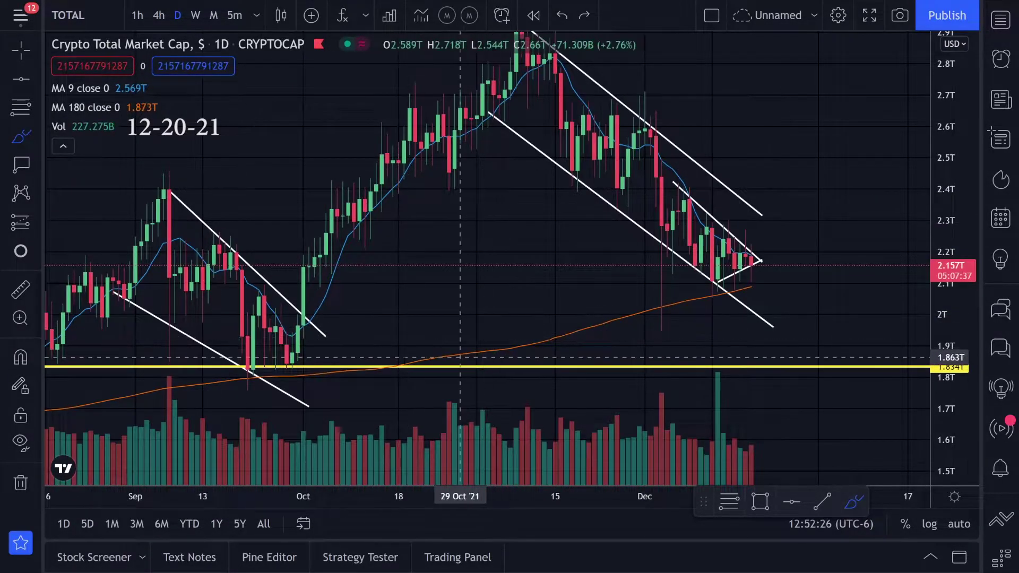
Trace the 180-period moving average from late September to mid-December, mark the drop onto it near 2.07T, and undo the strokes.
left_click_drag(225, 382, 253, 375)
left_click_drag(359, 368, 728, 293)
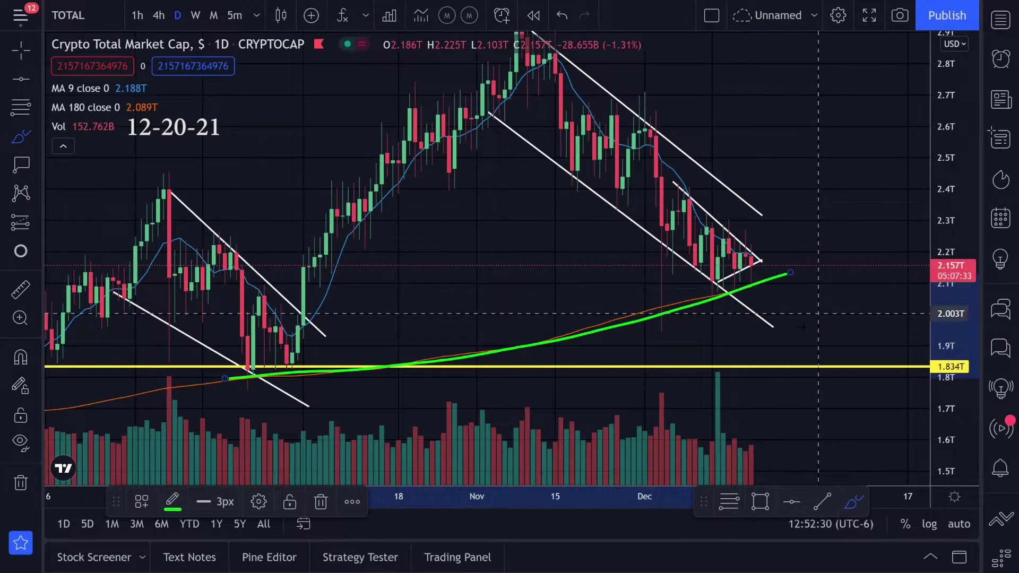
key("ctrl+z")
left_click_drag(709, 253, 718, 292)
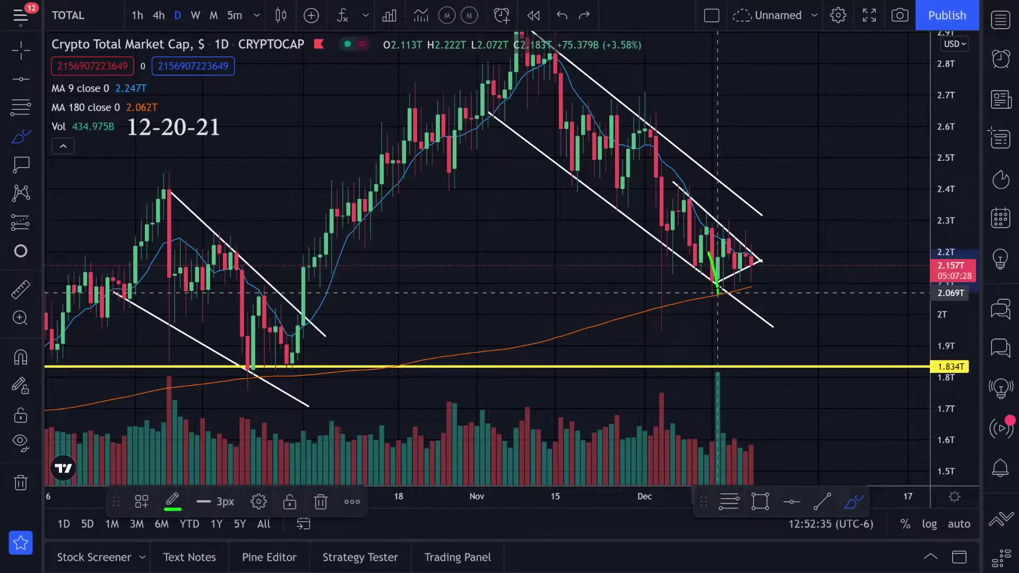
key("ctrl+z")
Mark the December candles above the moving average and the channel's upper line between about 2.3T and 2.42T, and undo the strokes.
mouse_move(642, 315)
left_mouse_down()
mouse_move(694, 306)
mouse_move(762, 246)
mouse_move(757, 256)
left_mouse_up()
key("ctrl+z")
key("ctrl+z")
key("ctrl+z")
left_click_drag(739, 222, 775, 183)
key("ctrl+z")
Extend the 180-period moving average in a curve to about 2.17T, sketch bounces above it to about 2.3T, and undo the strokes.
left_click_drag(661, 306, 750, 287)
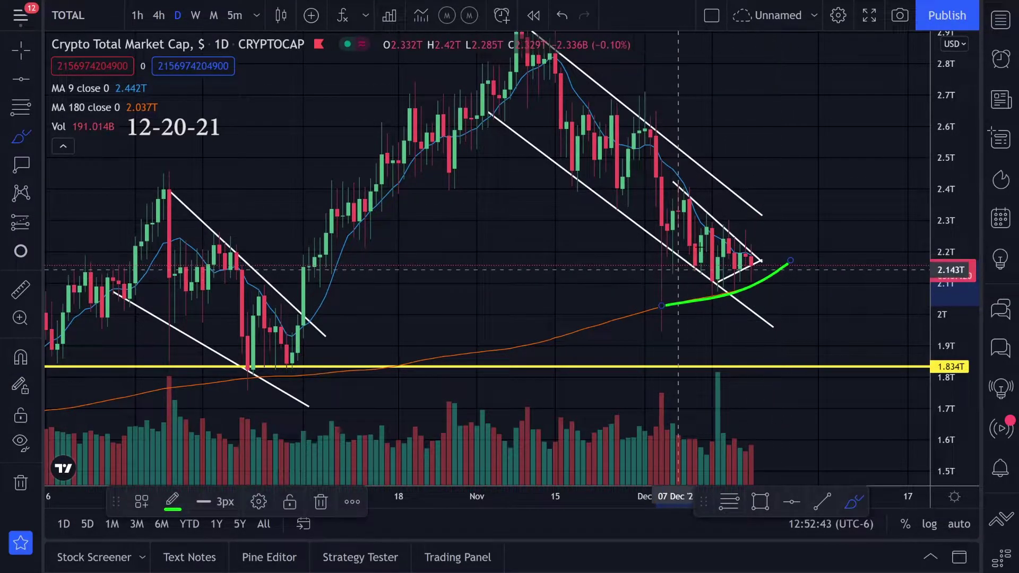
key("ctrl+z")
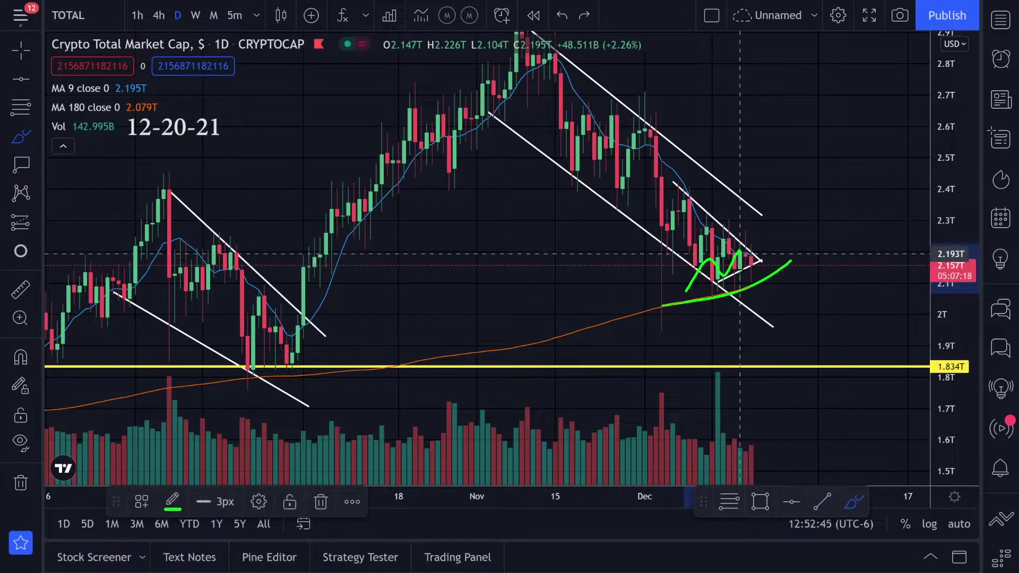
key("ctrl+z")
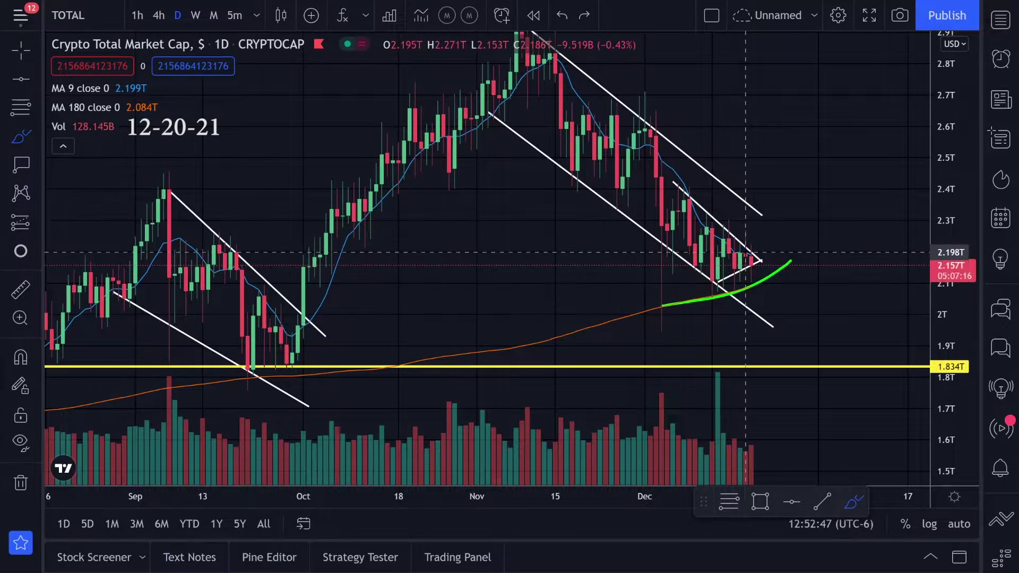
left_click_drag(745, 253, 756, 275)
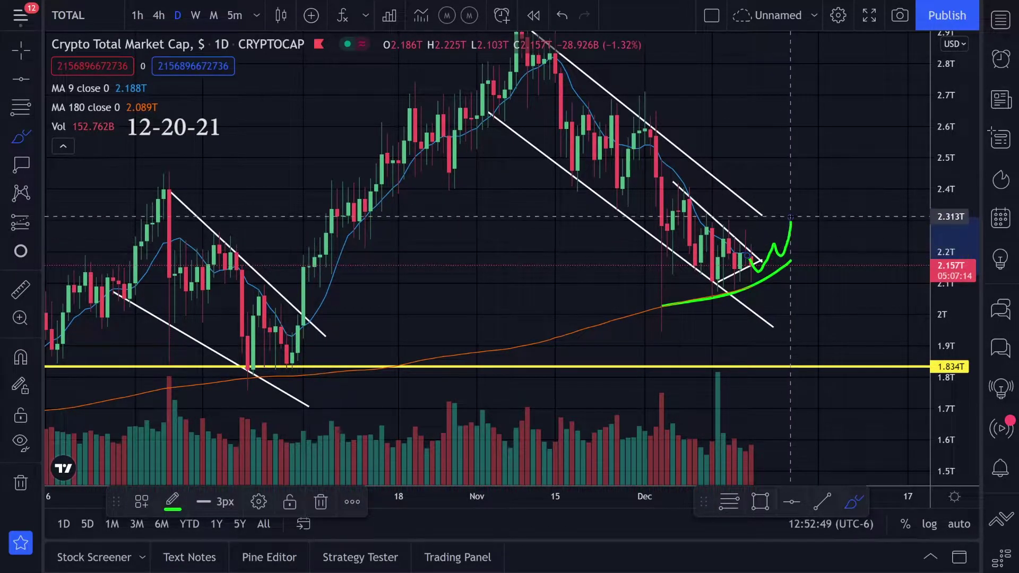
key("ctrl+z")
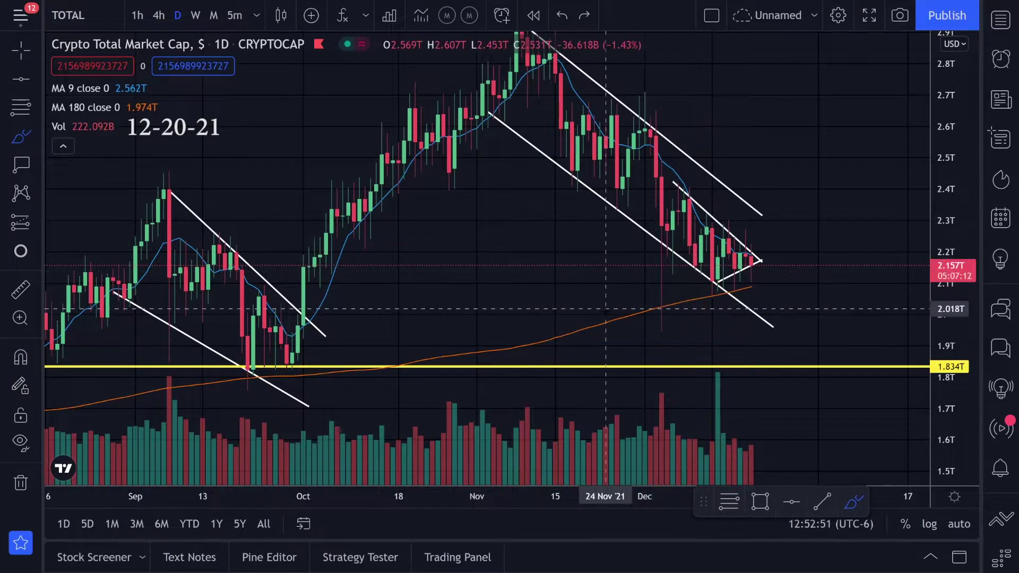
Mark the moving average beneath the December candles and the area around the channel's lower line near 1.9T, and undo the strokes.
left_click_drag(611, 313, 668, 302)
key("ctrl+z")
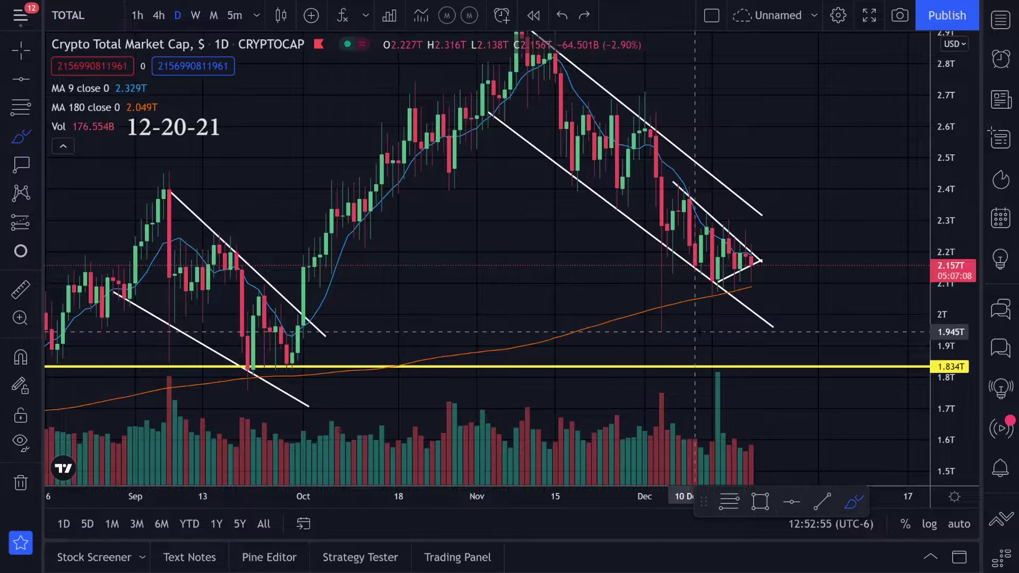
left_click_drag(683, 301, 756, 279)
key("ctrl+z")
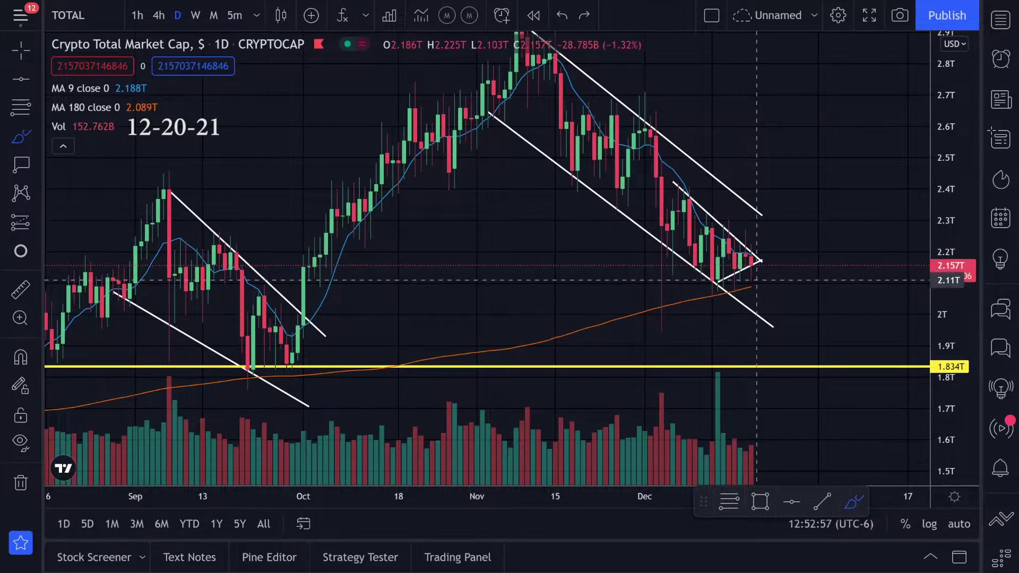
mouse_move(685, 305)
left_mouse_down()
mouse_move(794, 263)
mouse_move(751, 264)
left_mouse_up()
key("ctrl+z")
key("ctrl+z")
mouse_move(774, 343)
left_mouse_down()
mouse_move(743, 351)
mouse_move(758, 341)
left_mouse_up()
key("ctrl+z")
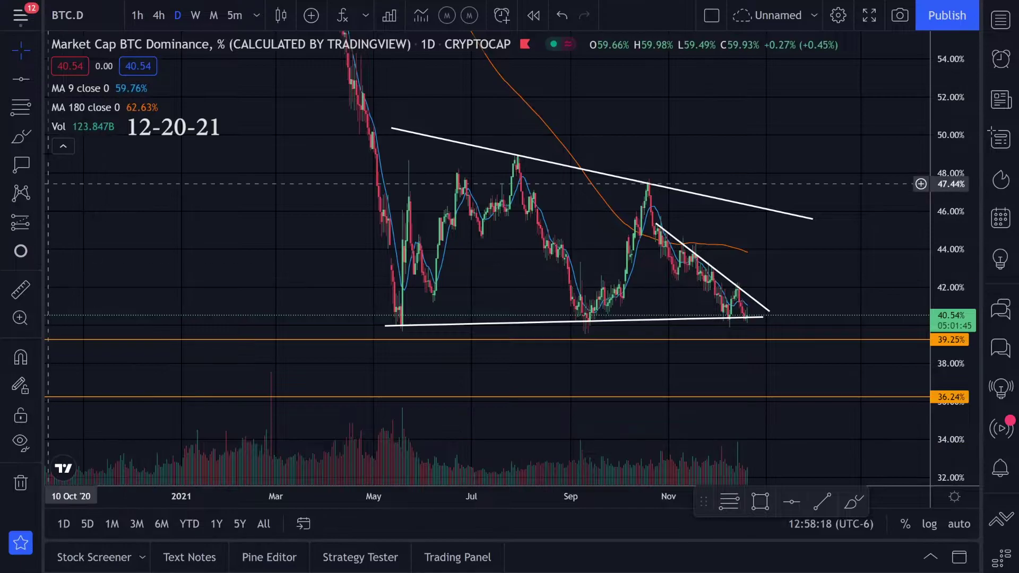
On the BTC dominance chart, trace the swings from the May low to the July high and down to September, and undo them.
left_click(20, 138)
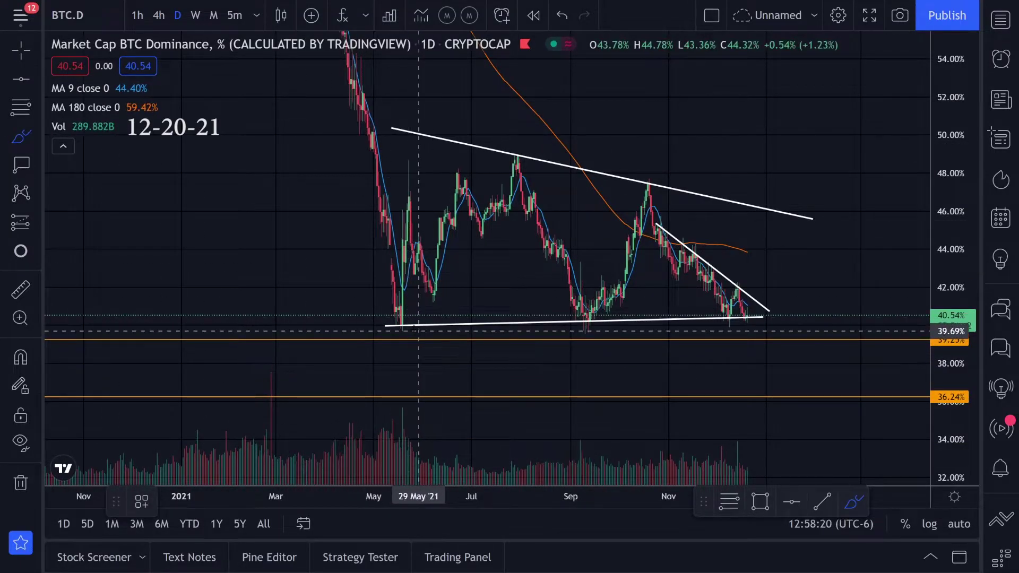
mouse_move(400, 325)
left_mouse_down()
mouse_move(489, 227)
mouse_move(511, 156)
left_mouse_up()
key("ctrl+z")
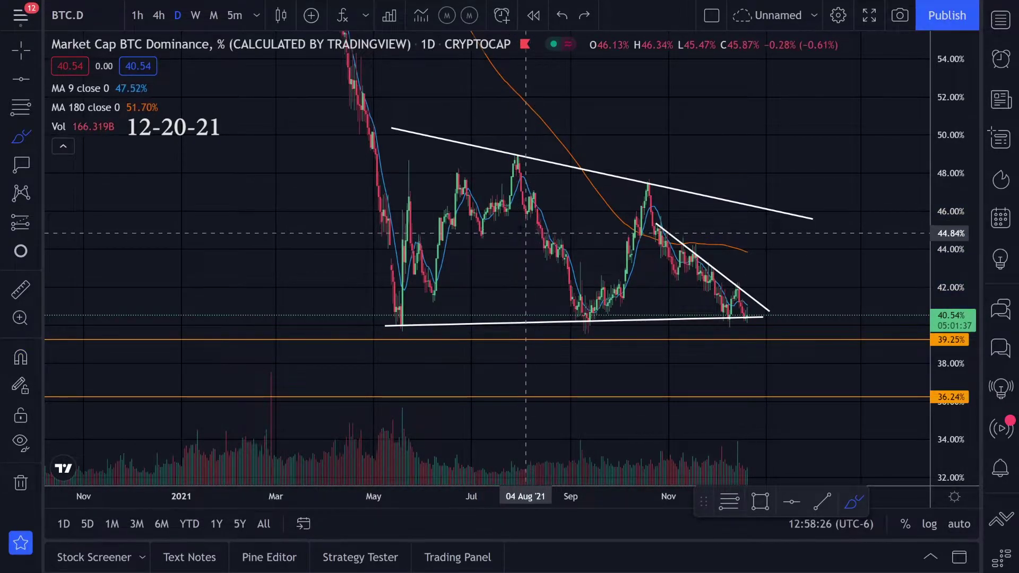
left_click_drag(512, 160, 596, 324)
key("ctrl+z")
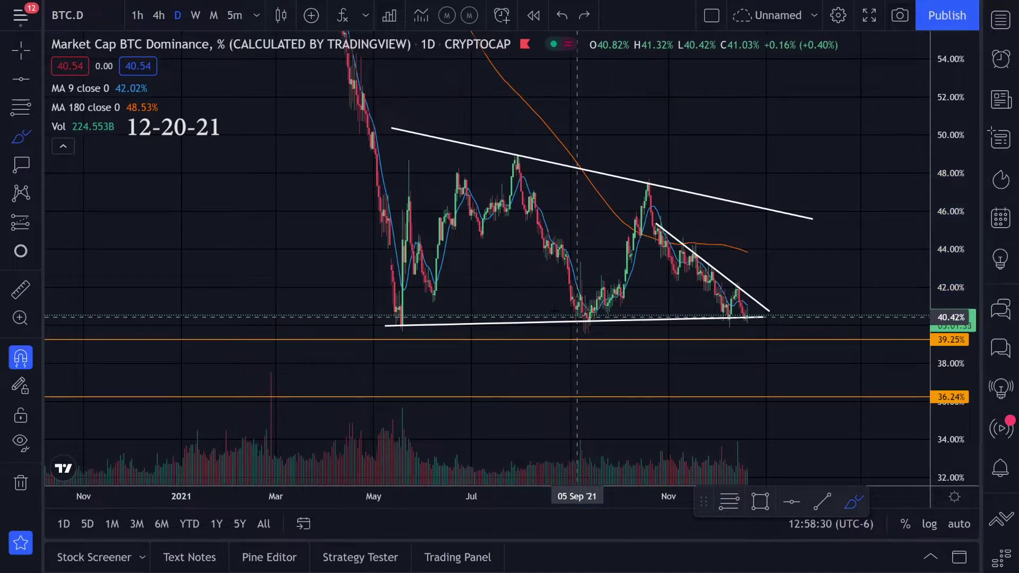
Trace the base line under the lows and the descending upper trend line from about 50% to 45.3% with the brush.
mouse_move(396, 314)
left_mouse_down()
mouse_move(512, 164)
mouse_move(610, 300)
mouse_move(711, 292)
left_mouse_up()
key("ctrl+z")
key("ctrl+z")
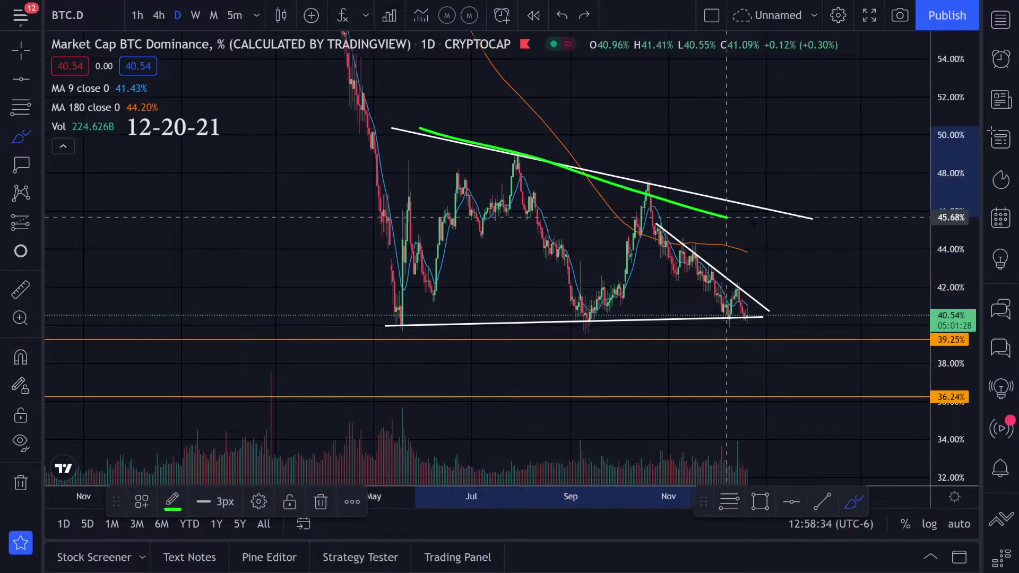
type("z")
left_click(816, 43)
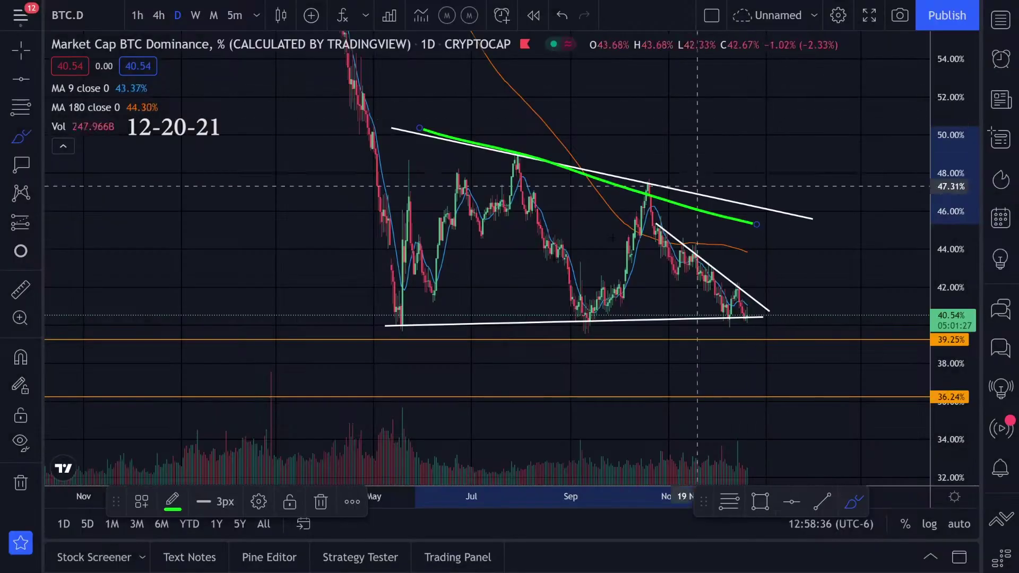
key("ctrl+z")
Circle the May, September and current December lows along the base line, and undo the circles.
left_click_drag(395, 308, 386, 303)
left_click_drag(602, 312, 610, 321)
key("ctrl+z")
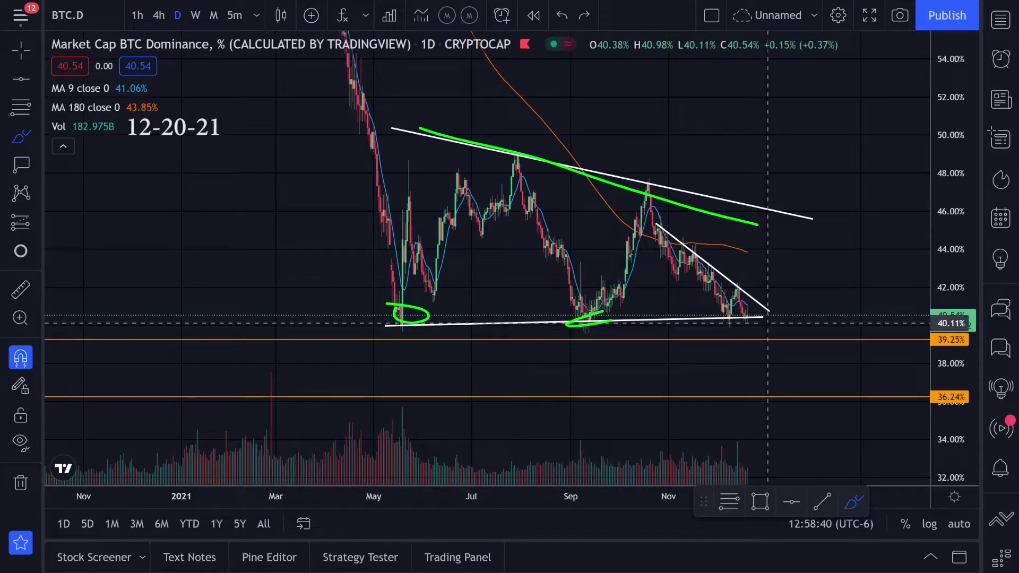
key("ctrl+y")
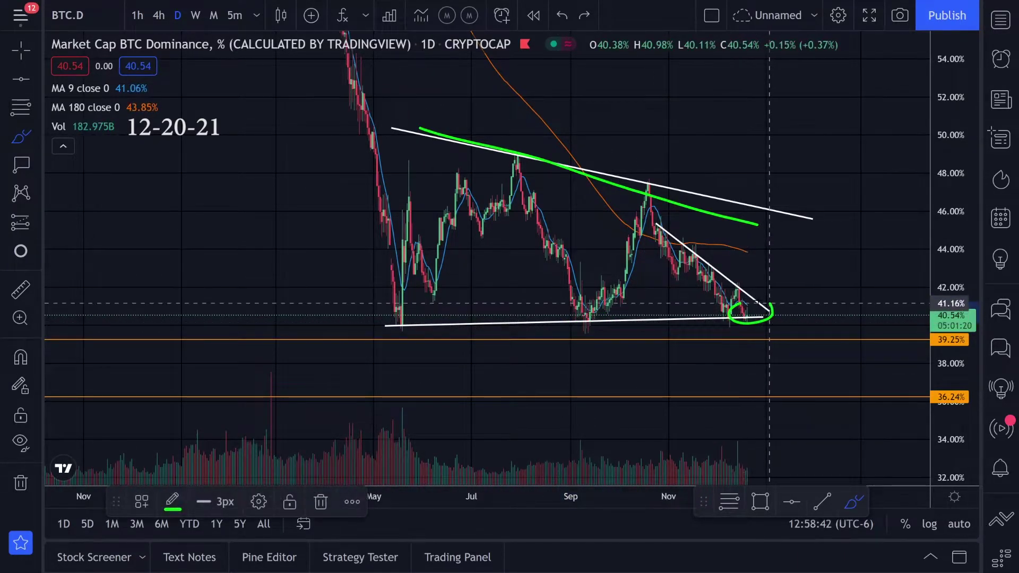
key("ctrl+y")
key("ctrl+z")
key("ctrl+y")
key("ctrl+z")
Trace the dominance decline since late October, circle the early-December low near 40.5% on the base line, and undo the strokes.
scroll(751, 316, "up", 3)
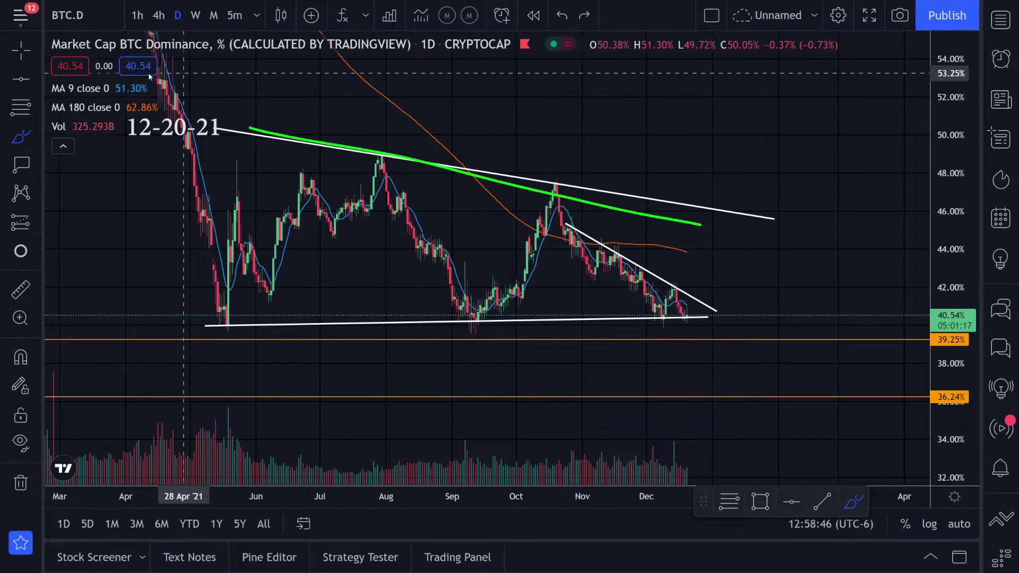
scroll(200, 83, "up", 4)
mouse_move(395, 233)
left_mouse_down()
mouse_move(487, 243)
mouse_move(440, 238)
mouse_move(575, 309)
left_mouse_up()
key("ctrl+z")
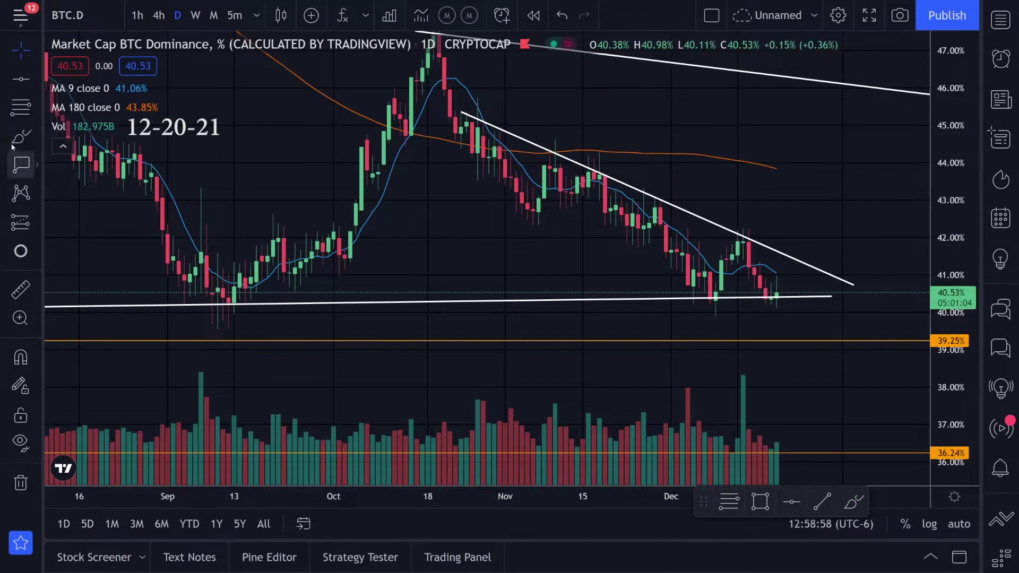
left_click(20, 138)
mouse_move(490, 139)
left_mouse_down()
mouse_move(530, 212)
mouse_move(733, 259)
mouse_move(737, 296)
left_mouse_up()
key("ctrl+z")
key("ctrl+z")
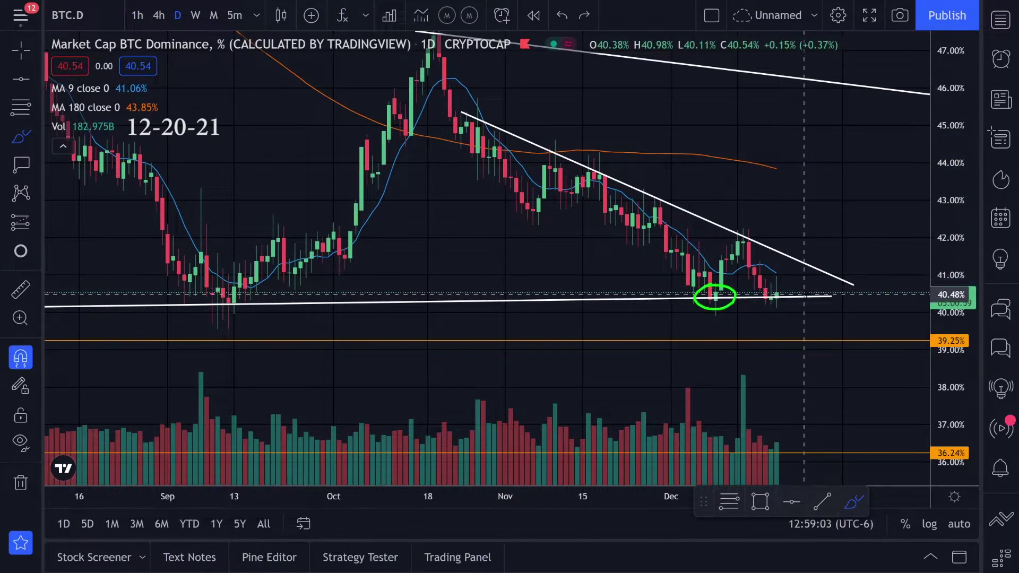
Sketch the December bounce to about 41.9%, trace the falling trend line to about 41%, and undo the strokes.
left_click_drag(654, 206, 732, 241)
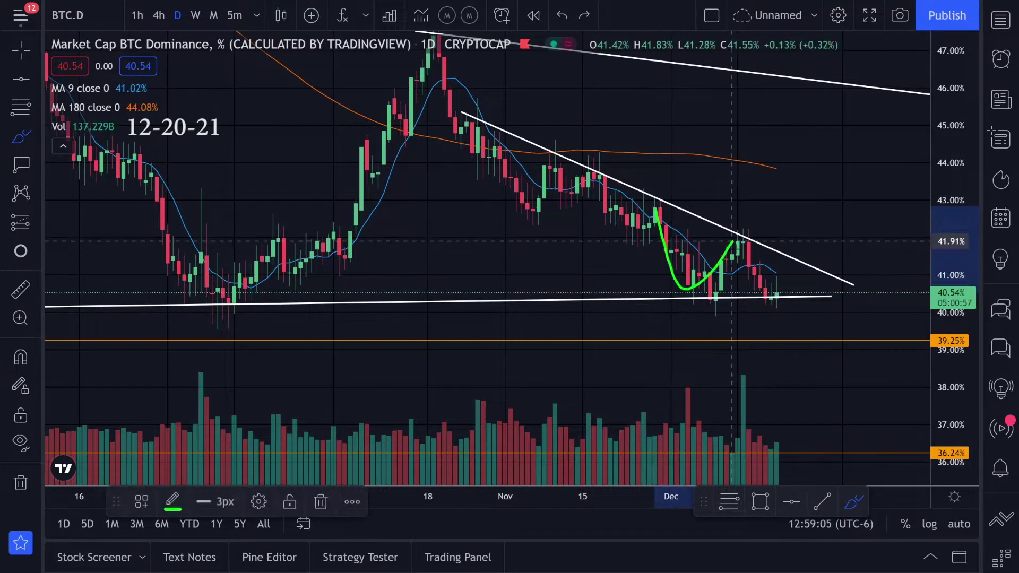
key("ctrl+z")
key("ctrl+z")
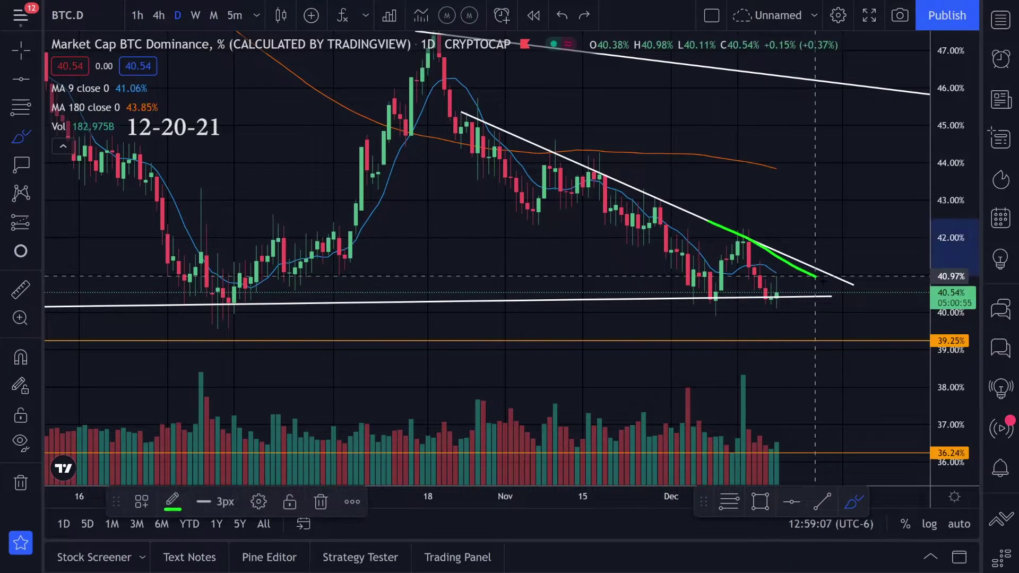
left_click_drag(670, 242, 808, 248)
key("ctrl+z")
mouse_move(737, 240)
left_mouse_down()
mouse_move(753, 255)
mouse_move(742, 242)
left_mouse_up()
key("ctrl+z")
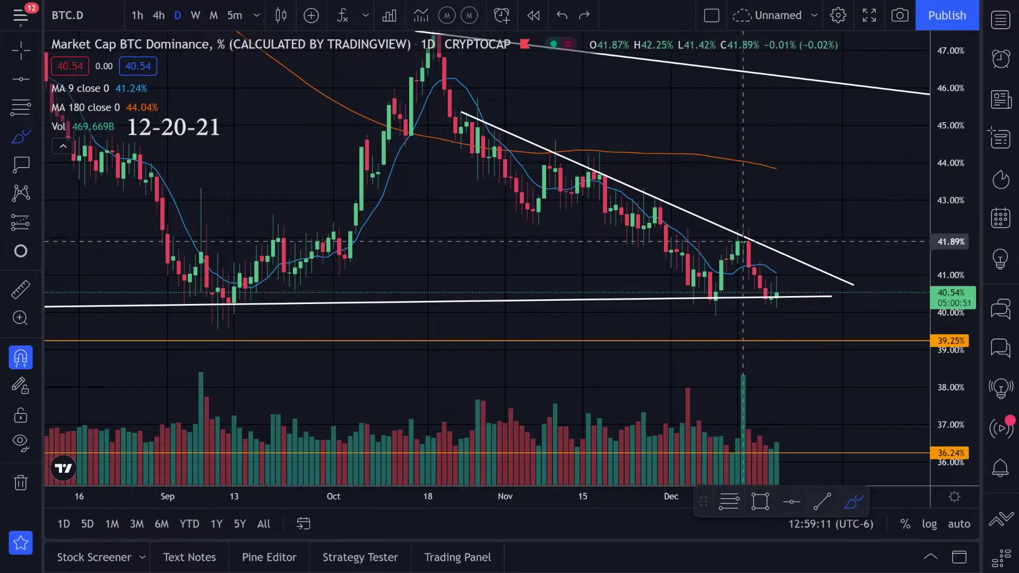
Place a horizontal line at 41.91% through the mid-December high and sketch the decline from it to about 40.4% with the brush.
left_click(27, 80)
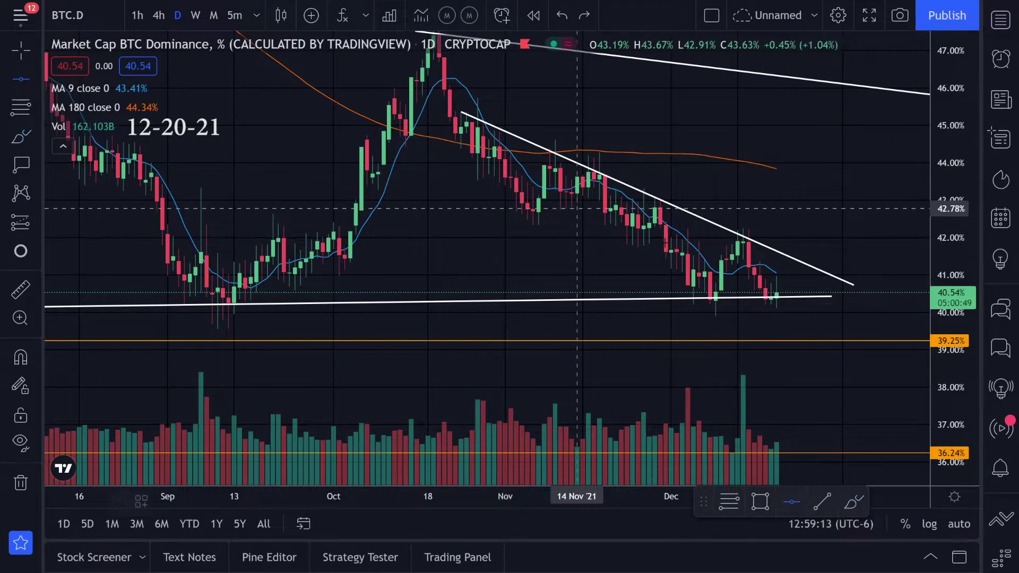
left_click(742, 247)
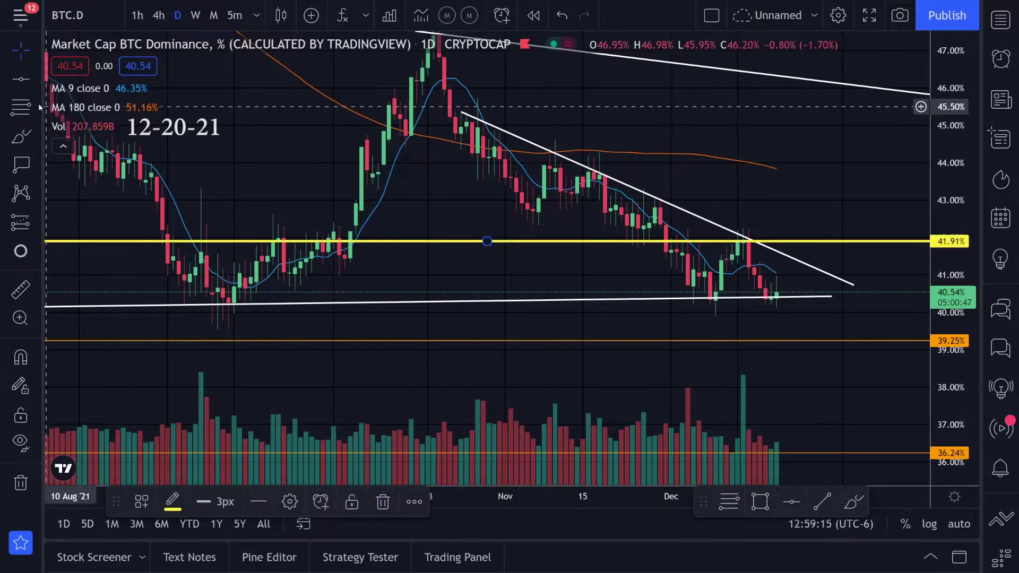
left_click(21, 137)
left_click_drag(679, 249, 726, 297)
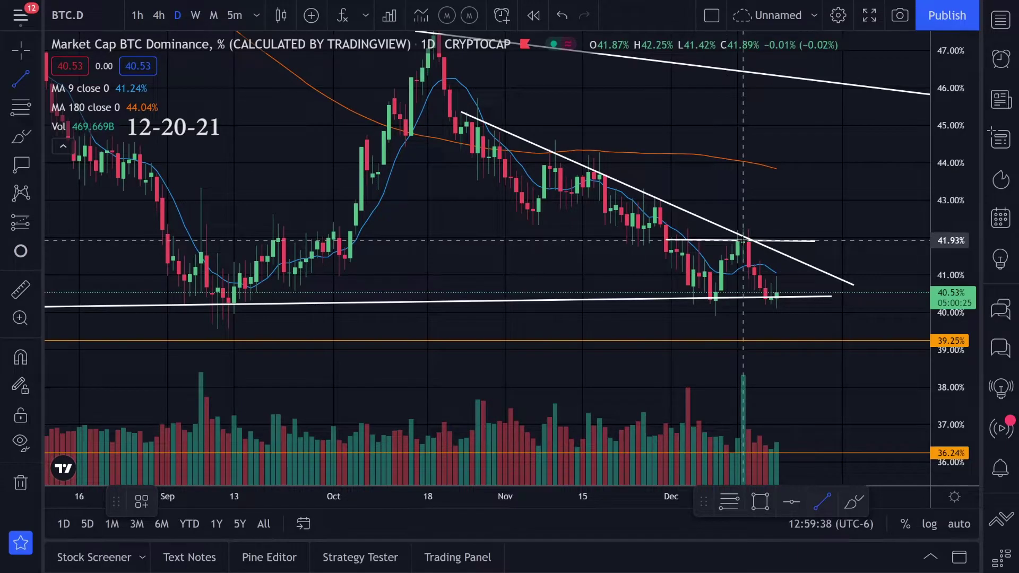
Draw a vertical line from 40.39% to 41.97%, move it above the neckline to reach 43.48%, and sketch a W-shaped path with the brush and undo it.
left_click(743, 298)
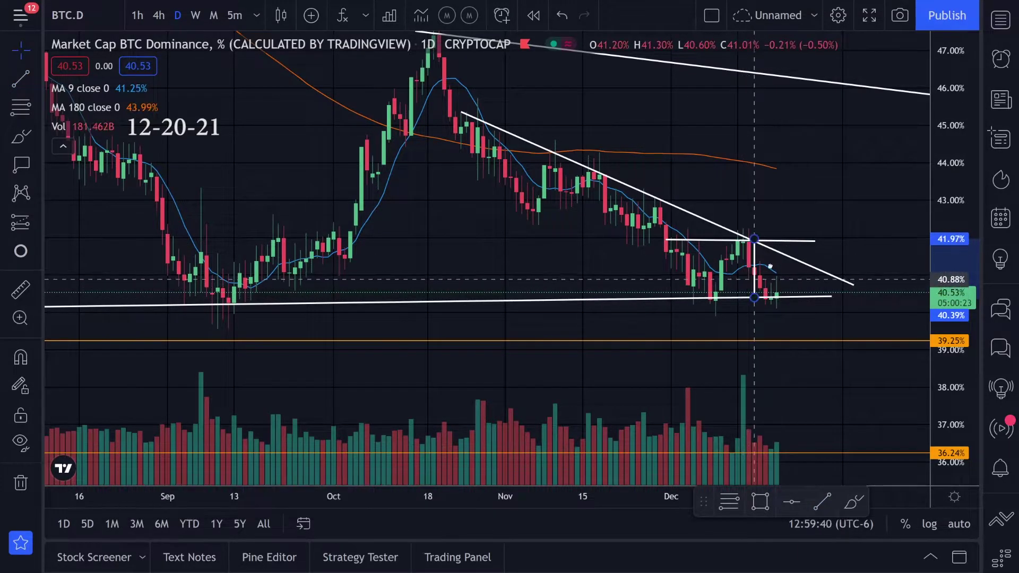
left_click_drag(744, 282, 800, 219)
left_click(22, 137)
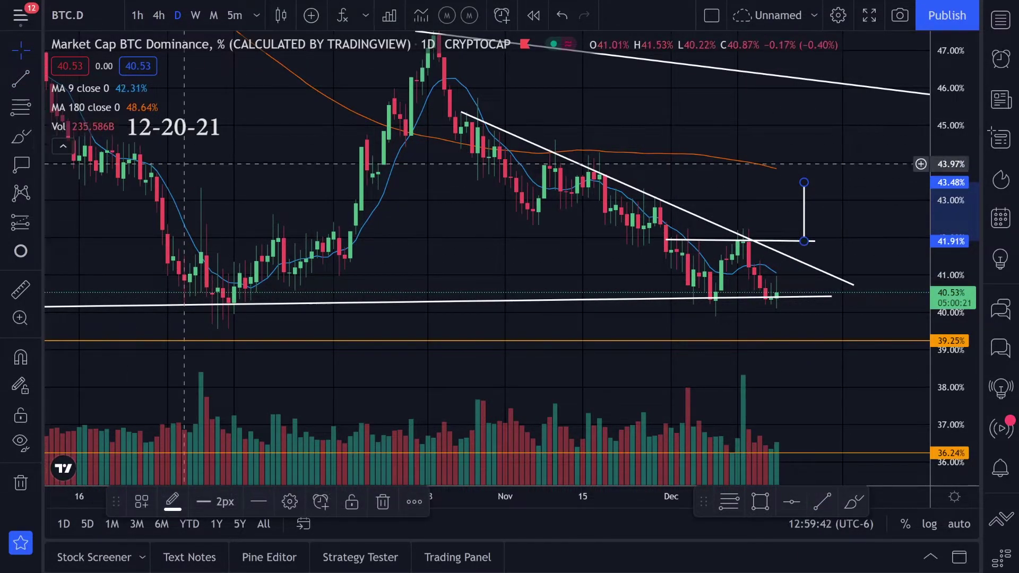
left_click_drag(669, 243, 710, 287)
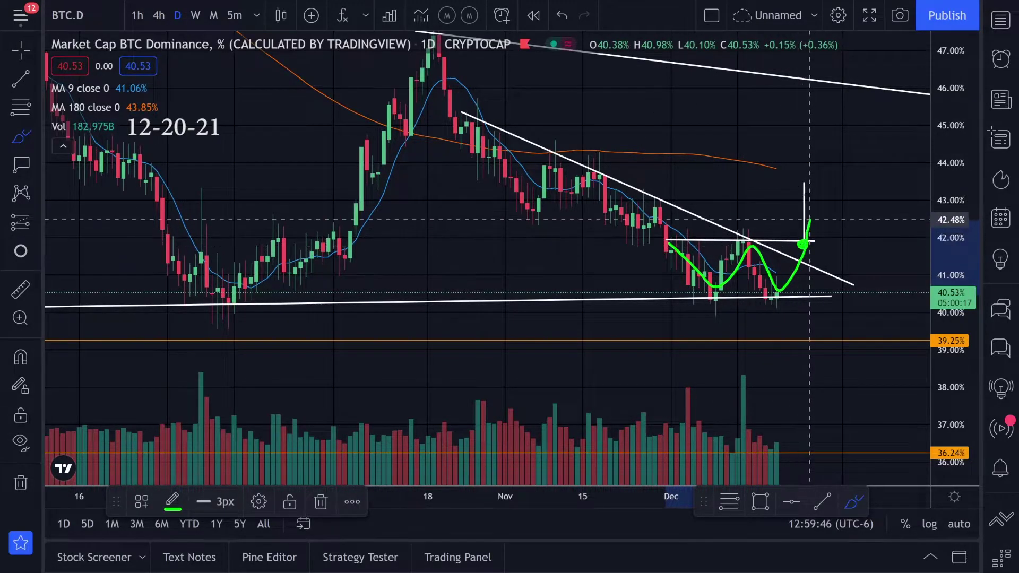
key("ctrl+z")
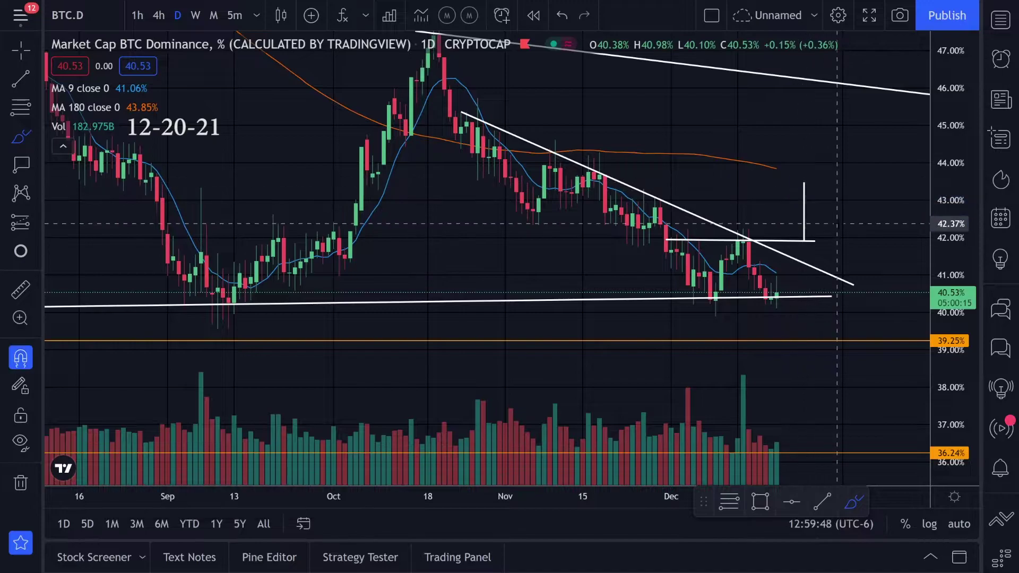
Sketch a stroke from the late-October decline to the projected target near 43.5%, and undo the recent drawings.
mouse_move(472, 142)
left_mouse_down()
mouse_move(814, 171)
mouse_move(804, 179)
left_mouse_up()
key("ctrl+z")
key("ctrl+z")
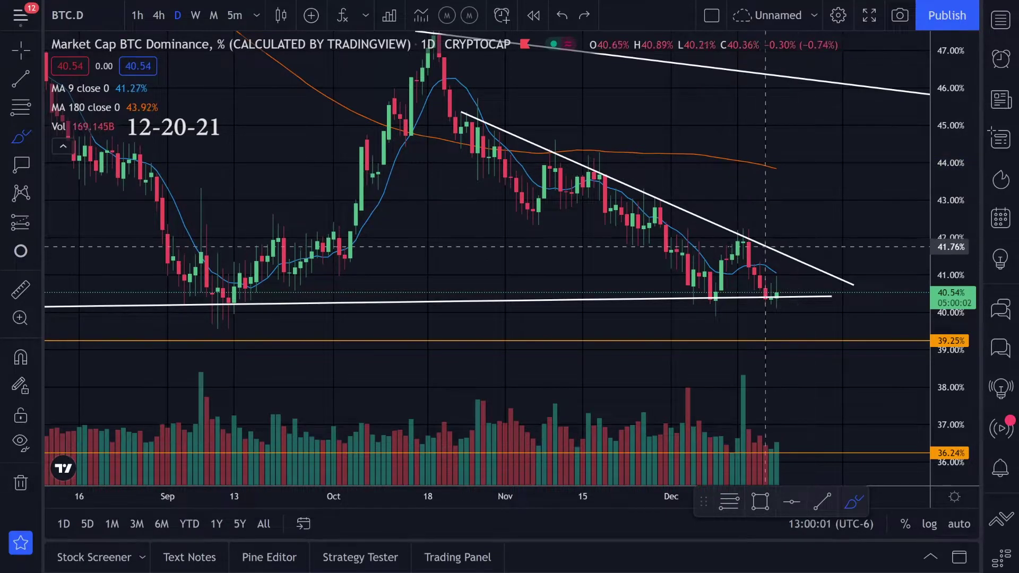
Sketch strokes across the mid-December high and the wedge's narrow end, and undo each one.
mouse_move(722, 244)
left_mouse_down()
mouse_move(844, 260)
mouse_move(867, 213)
left_mouse_up()
key("ctrl+z")
left_click_drag(693, 260, 810, 294)
key("ctrl+z")
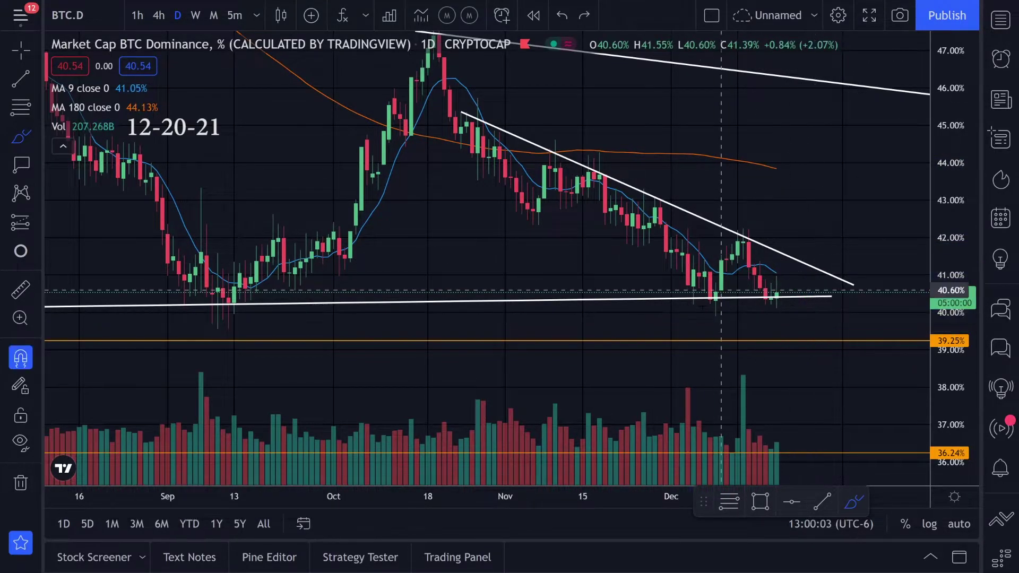
Mark the September low and sketch a stroke along the base line from June to the current December low, and undo the strokes.
scroll(733, 307, "down", 5)
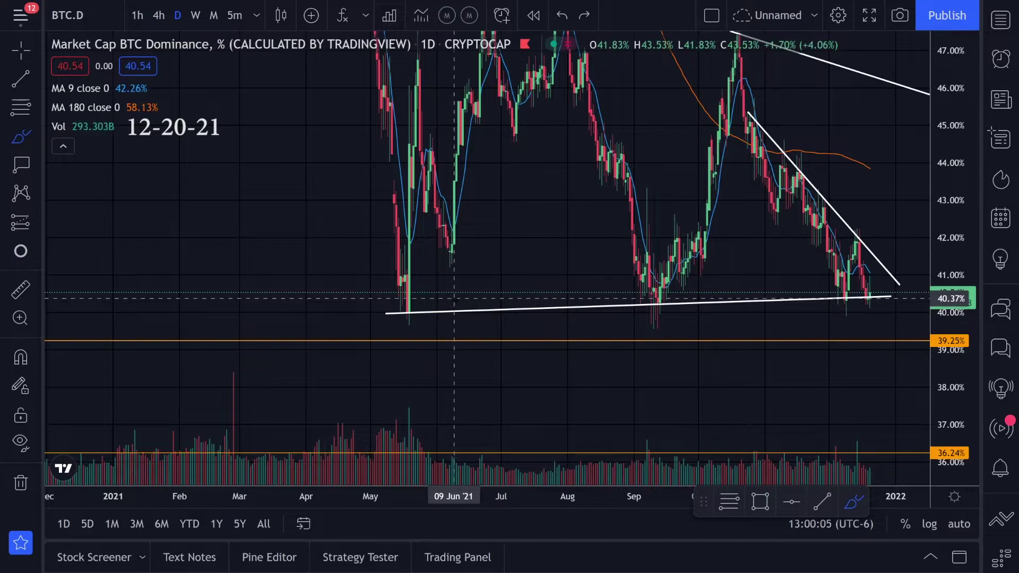
left_click_drag(684, 275, 658, 290)
mouse_move(444, 275)
left_mouse_down()
mouse_move(385, 310)
mouse_move(897, 295)
mouse_move(834, 285)
mouse_move(887, 332)
left_mouse_up()
key("ctrl+z")
key("ctrl+z")
key("ctrl+z")
scroll(809, 271, "up", 4)
key("ctrl+z")
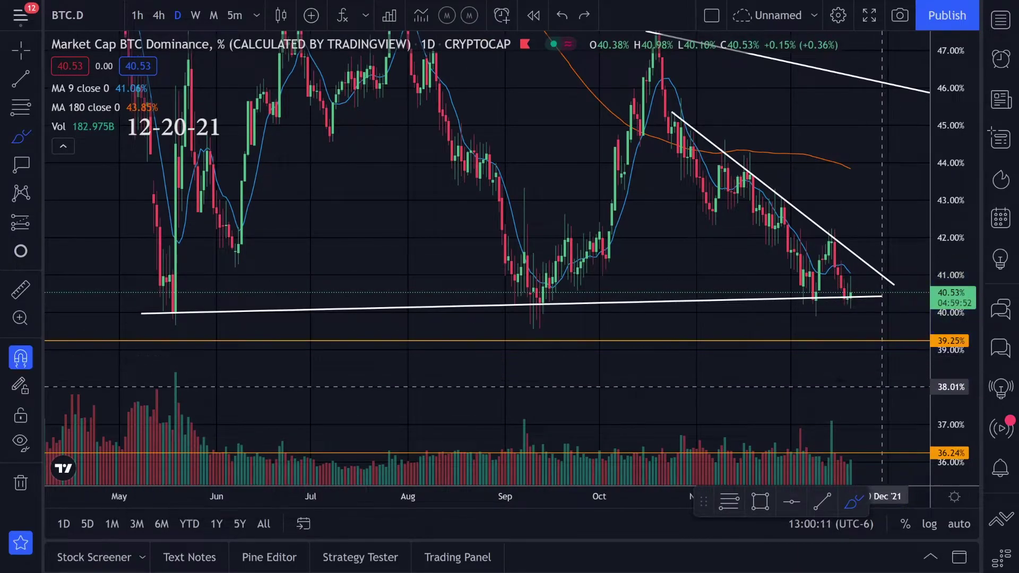
Sketch an upward path from the wedge tip to about 45.5% and a downward path to about 36.3%, and undo both.
left_click(21, 50)
mouse_move(504, 183)
left_mouse_down()
mouse_move(303, 193)
mouse_move(238, 175)
left_mouse_up()
scroll(396, 183, "down", 1)
mouse_move(963, 92)
left_mouse_down()
mouse_move(949, 237)
mouse_move(928, 251)
left_mouse_up()
scroll(900, 241, "down", 2)
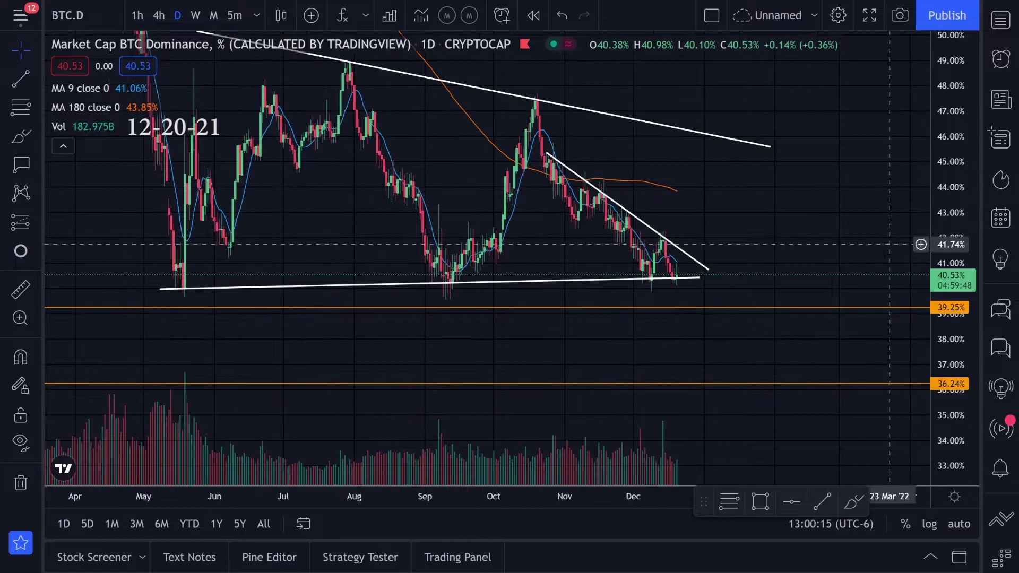
scroll(718, 261, "up", 2)
left_click(17, 139)
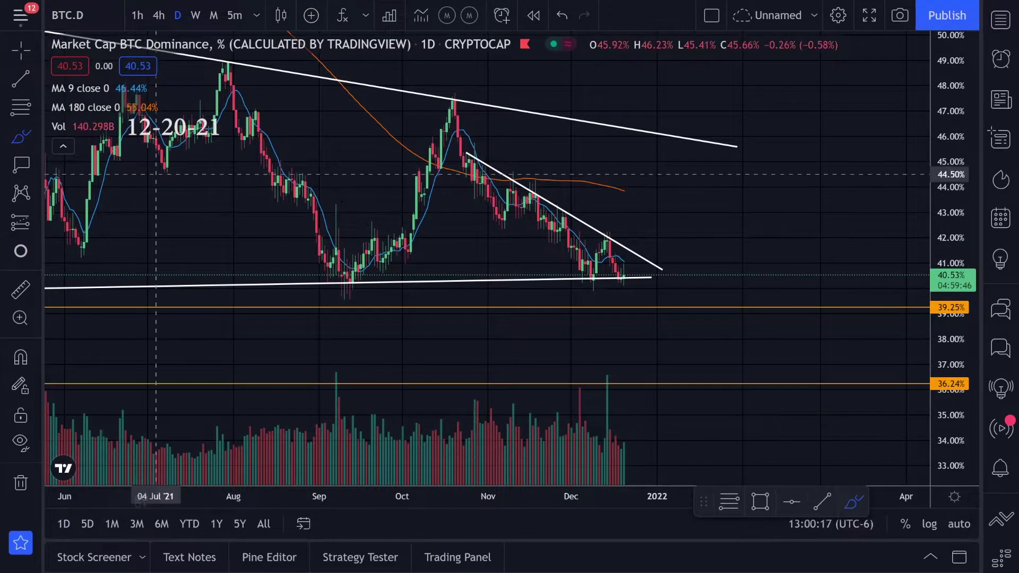
mouse_move(610, 270)
left_mouse_down()
mouse_move(644, 255)
mouse_move(679, 155)
left_mouse_up()
mouse_move(624, 258)
left_mouse_down()
mouse_move(607, 275)
mouse_move(666, 318)
mouse_move(690, 378)
left_mouse_up()
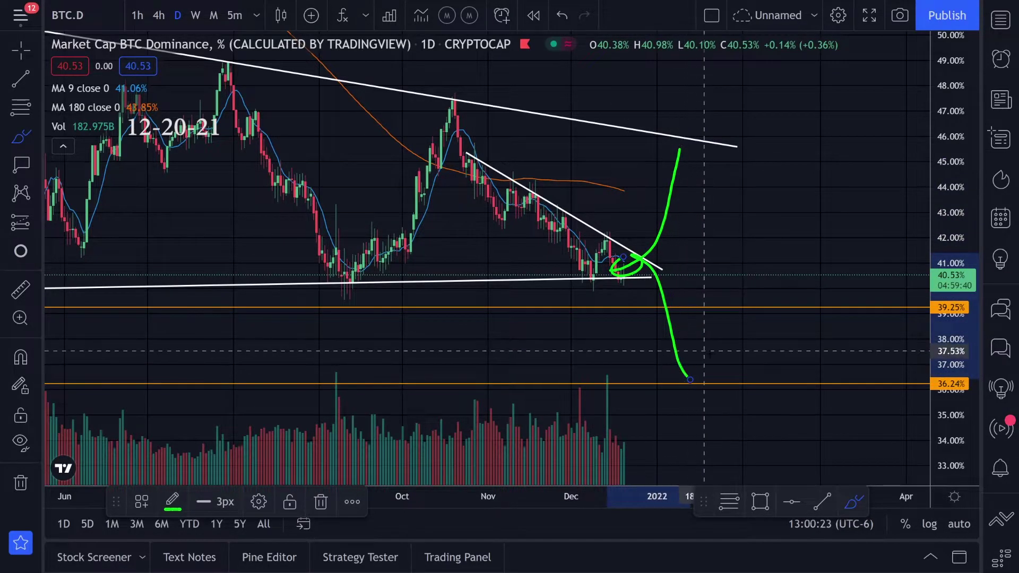
key("ctrl+z")
key("ctrl+z")
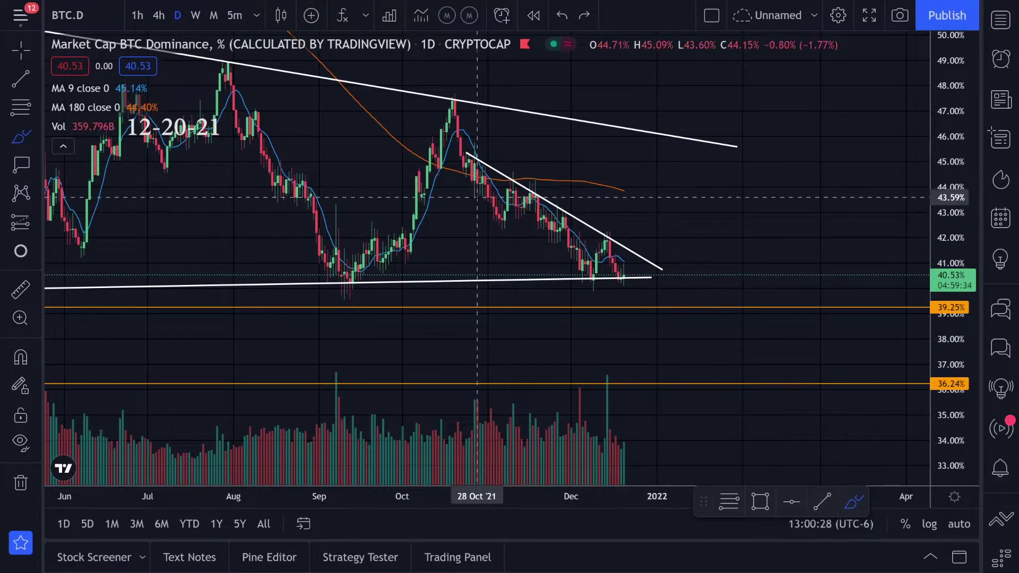
Trace the decline since late October to about 40.6%, mark the end of the 180-period moving average, and undo the strokes.
left_click_drag(484, 169, 609, 255)
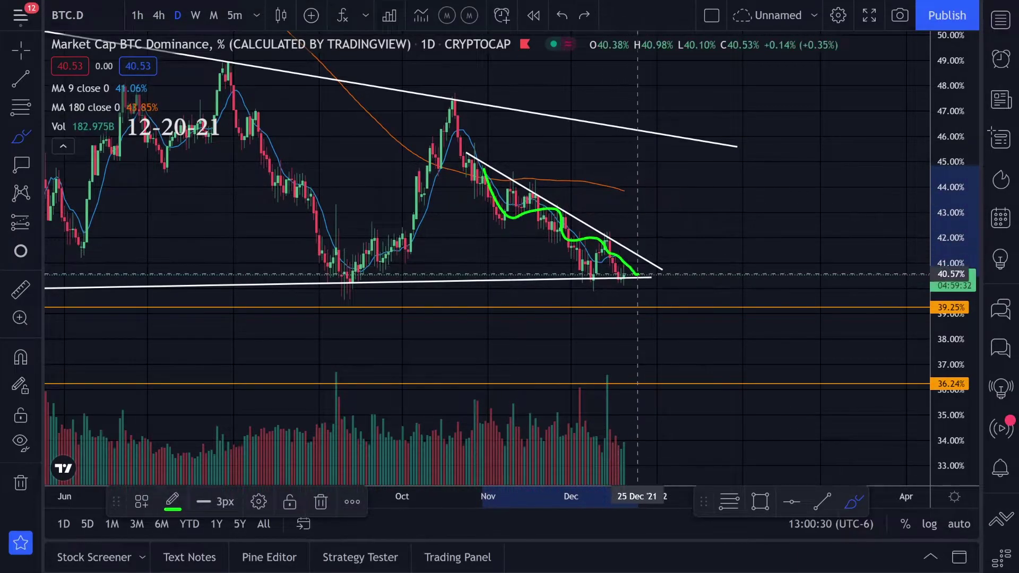
key("ctrl+z")
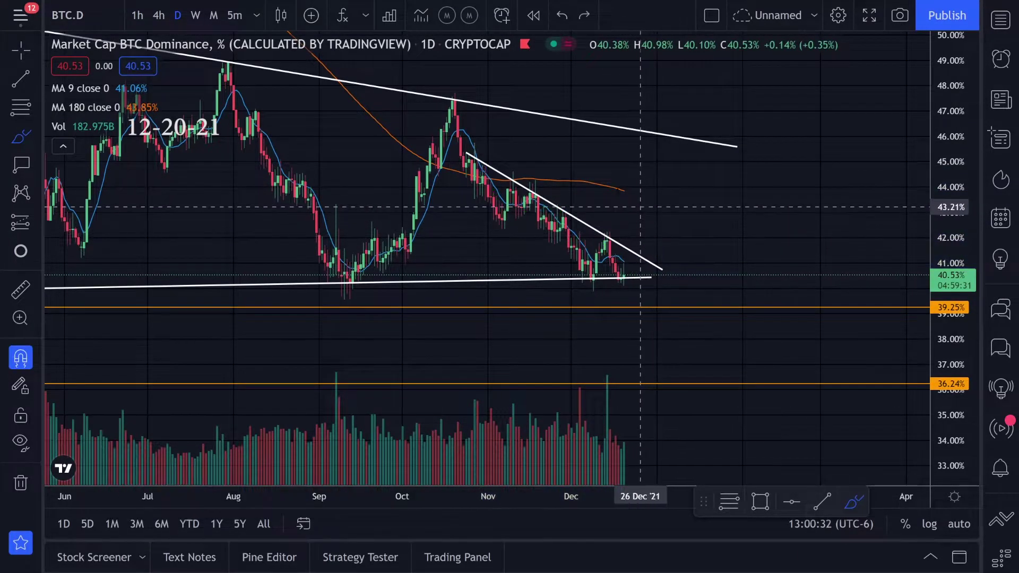
left_click_drag(610, 186, 629, 190)
key("ctrl+z")
Sketch a breakout from the current low through the falling trend line to about 43.6%, and undo the strokes.
left_click_drag(622, 266, 624, 269)
mouse_move(614, 279)
left_mouse_down()
mouse_move(653, 243)
mouse_move(663, 197)
left_mouse_up()
key("ctrl+z")
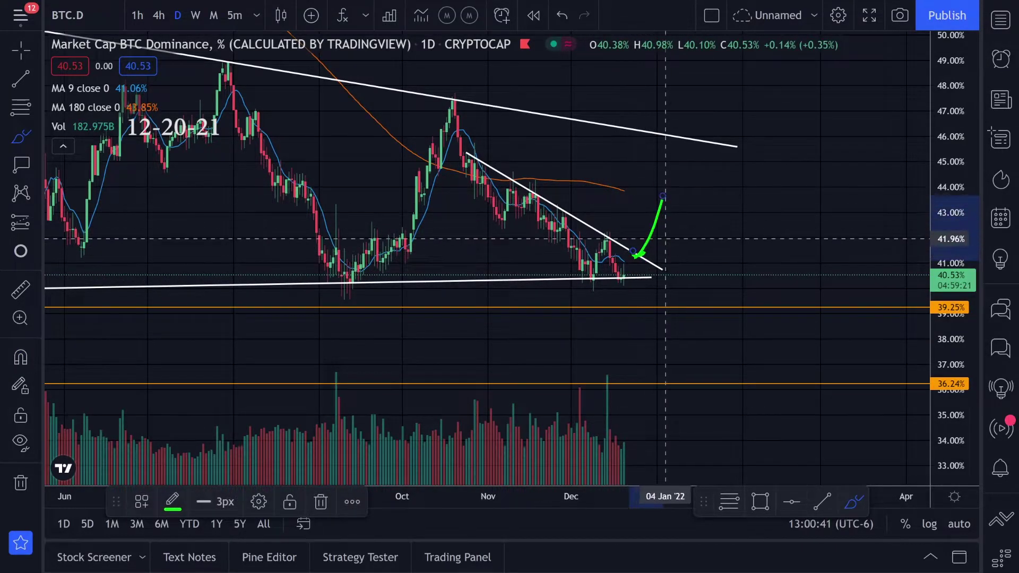
key("ctrl+z")
mouse_move(632, 252)
left_mouse_down()
mouse_move(629, 265)
mouse_move(660, 198)
left_mouse_up()
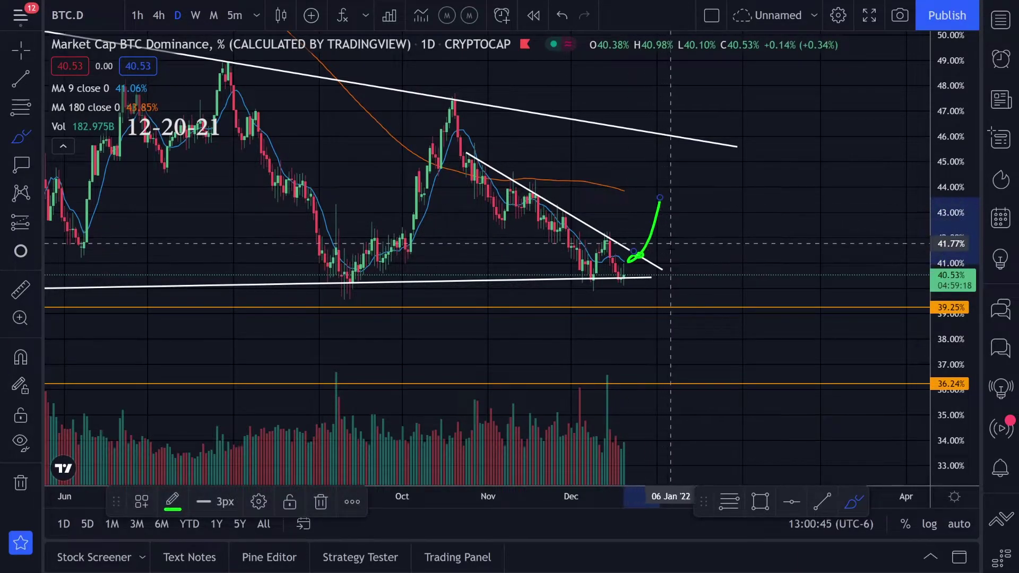
key("ctrl+z")
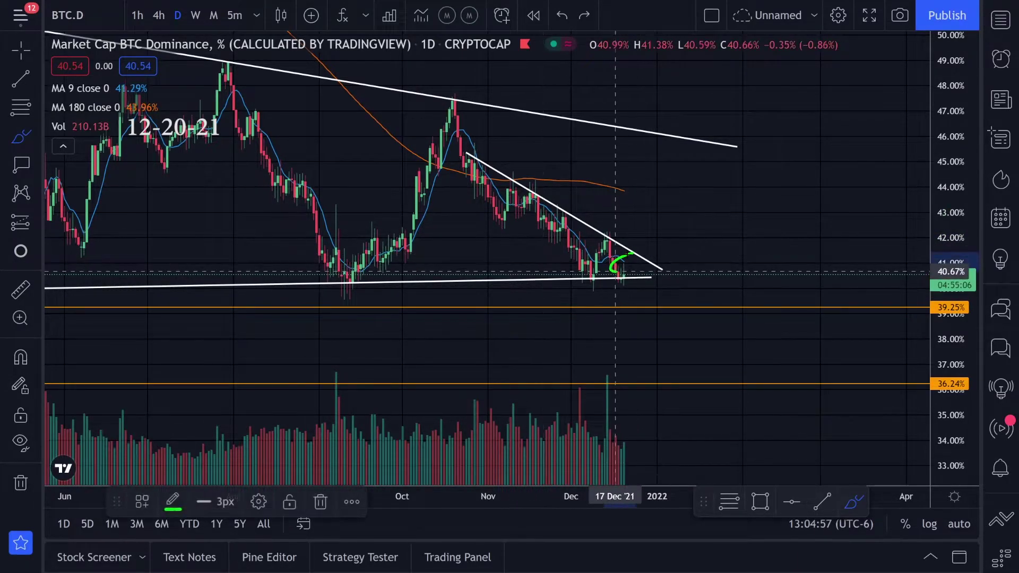
key("ctrl+z")
Circle the 39.25% line just beyond the latest candles, and show the weekly chart with the early-2018 lows in view.
left_click_drag(710, 286, 773, 296)
scroll(798, 374, "down", 10)
scroll(619, 313, "down", 3)
left_click(195, 15)
left_click_drag(947, 116, 947, 413)
scroll(720, 396, "up", 15)
Mark the 2018 lows around the 39.25% line with the brush, and undo the marks.
mouse_move(294, 289)
left_mouse_down()
mouse_move(292, 299)
mouse_move(318, 297)
mouse_move(344, 264)
mouse_move(342, 245)
mouse_move(396, 274)
left_mouse_up()
key("ctrl+z")
key("ctrl+z")
key("ctrl+z")
key("ctrl+z")
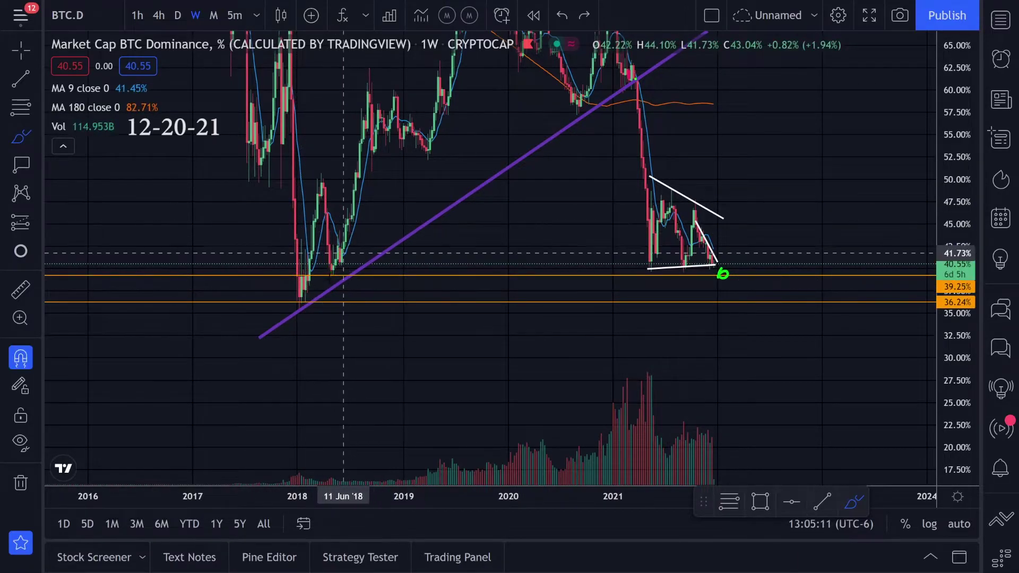
Underline the mid-2018 low at 39.25%, circle the 2021 break of the purple trend line, trace the drop, and undo the latest stroke.
left_click_drag(315, 275, 381, 276)
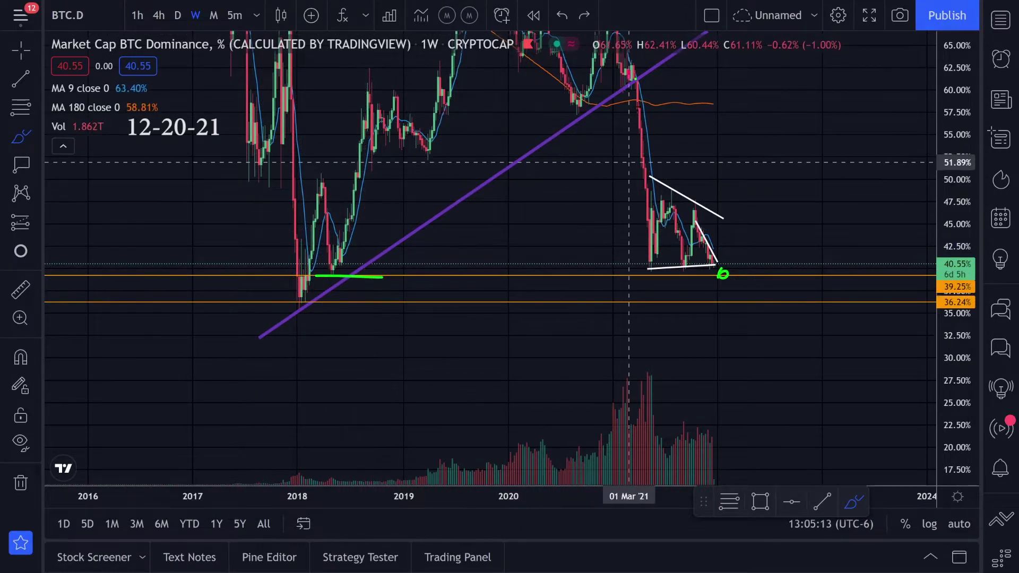
mouse_move(634, 81)
left_mouse_down()
mouse_move(627, 113)
mouse_move(652, 183)
left_mouse_up()
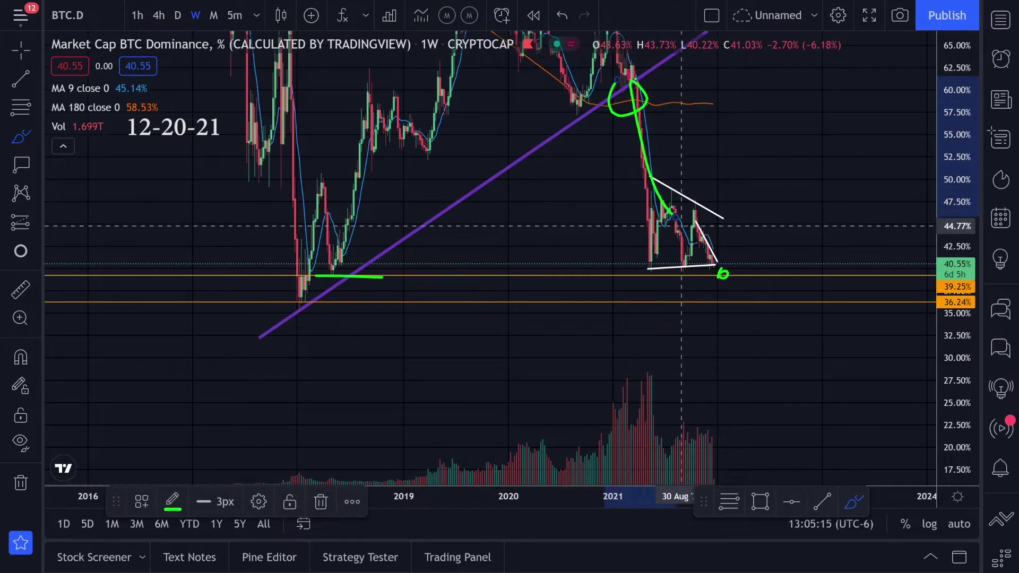
key("ctrl+z")
Mark the zone around the 39.25% and 36.24% lines, undo the remaining strokes, and return to the daily interval.
left_click_drag(755, 259, 773, 301)
key("ctrl+z")
key("ctrl+z")
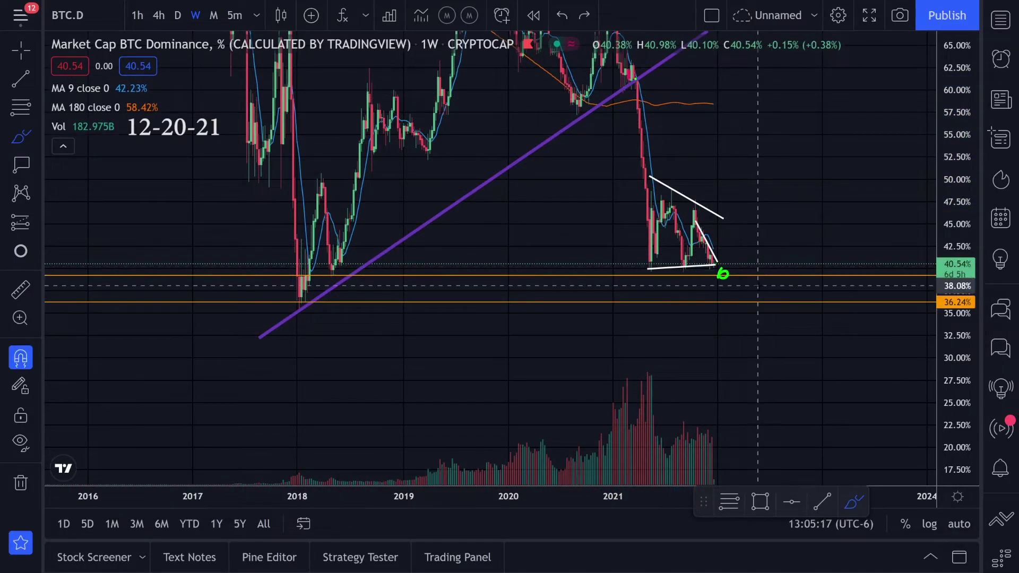
key("ctrl+z")
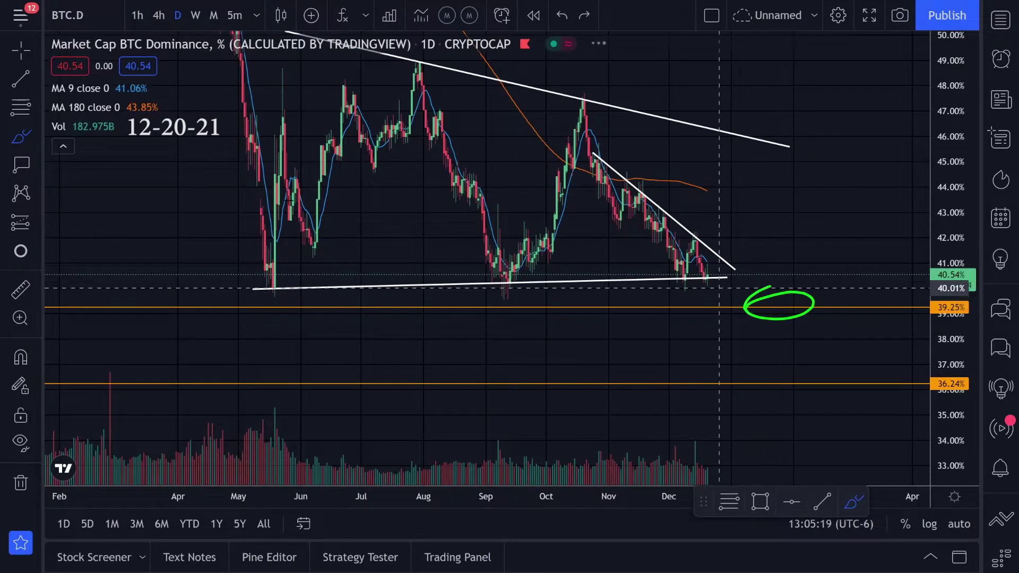
Delete the green circle around the 39.25% line.
left_click(20, 53)
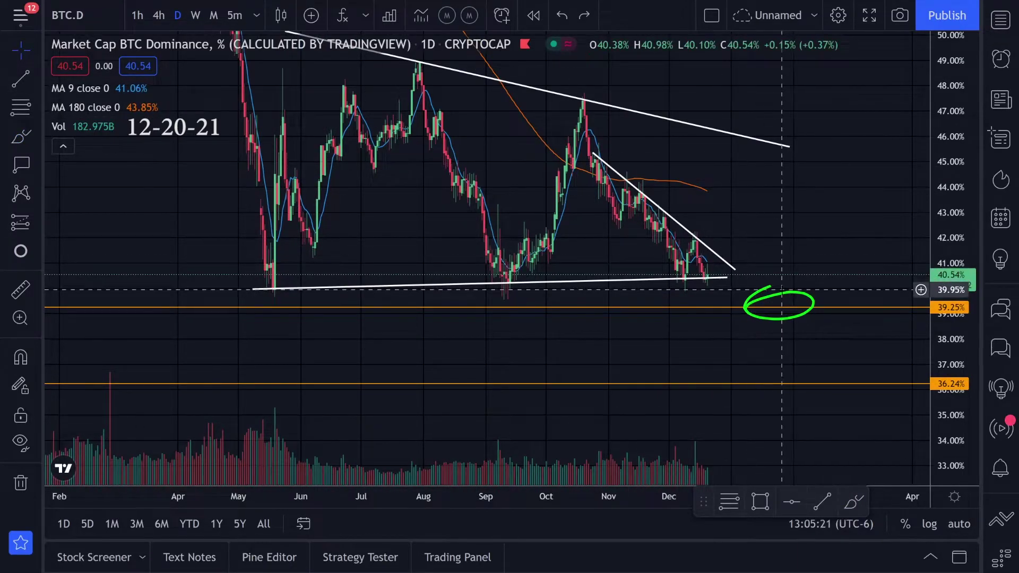
mouse_move(778, 292)
left_mouse_down()
mouse_move(726, 254)
mouse_move(703, 290)
left_mouse_up()
key("Delete")
Circle the current December low on the base line with the brush, and undo the circle.
left_click(21, 139)
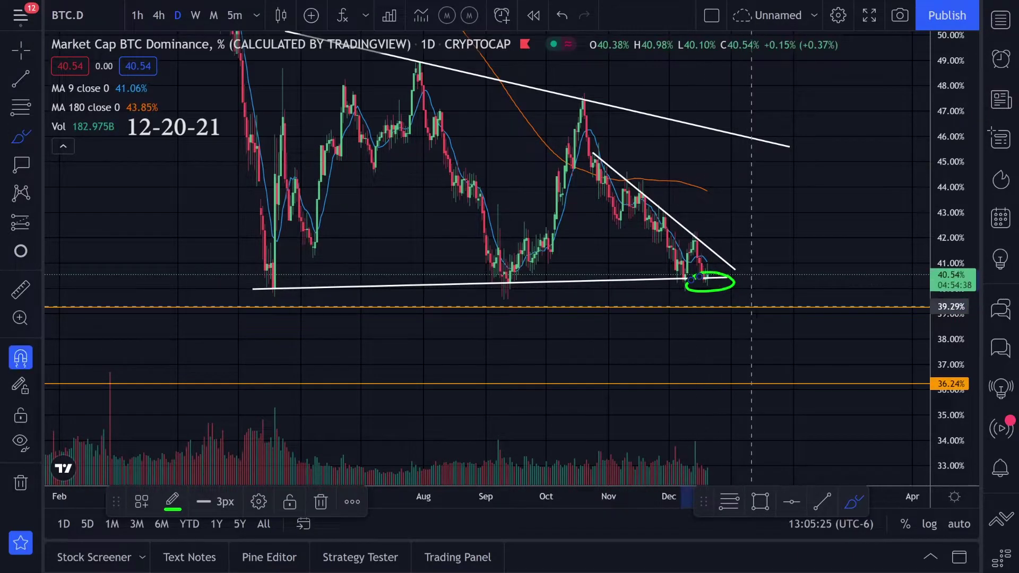
key("ctrl+z")
scroll(732, 310, "up", 1)
scroll(711, 289, "down", 1)
Sketch a move beyond the wedge tip to about 41.8% and a mark near 37%, and undo them.
mouse_move(744, 260)
left_mouse_down()
mouse_move(725, 273)
mouse_move(750, 295)
mouse_move(775, 243)
left_mouse_up()
key("ctrl+z")
key("ctrl+z")
left_click_drag(776, 367, 797, 372)
key("ctrl+z")
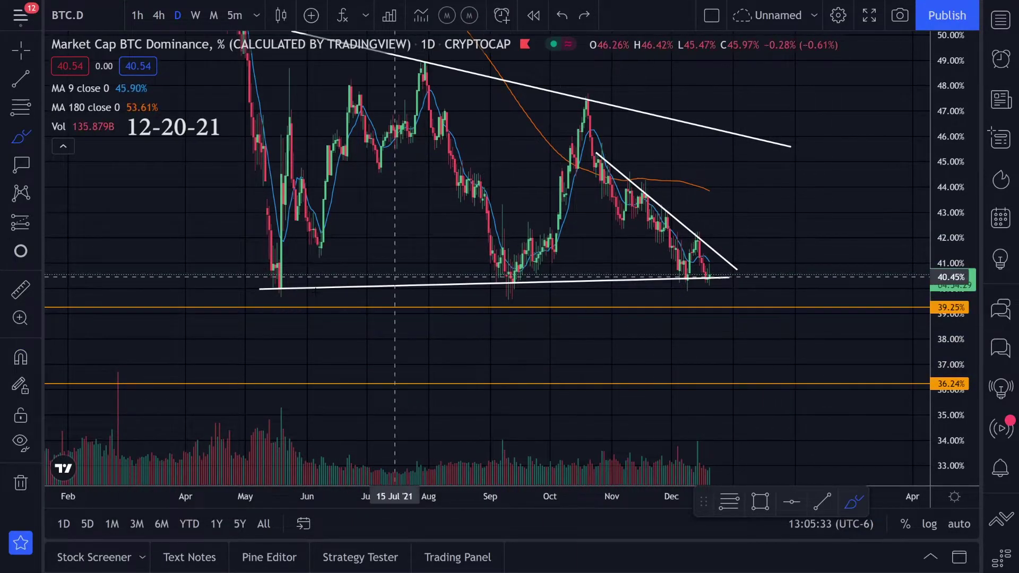
Trace the base line from the May low to about 40.6%, sketch a stroke from late October to about 42.8%, and undo both.
left_click_drag(253, 289, 707, 274)
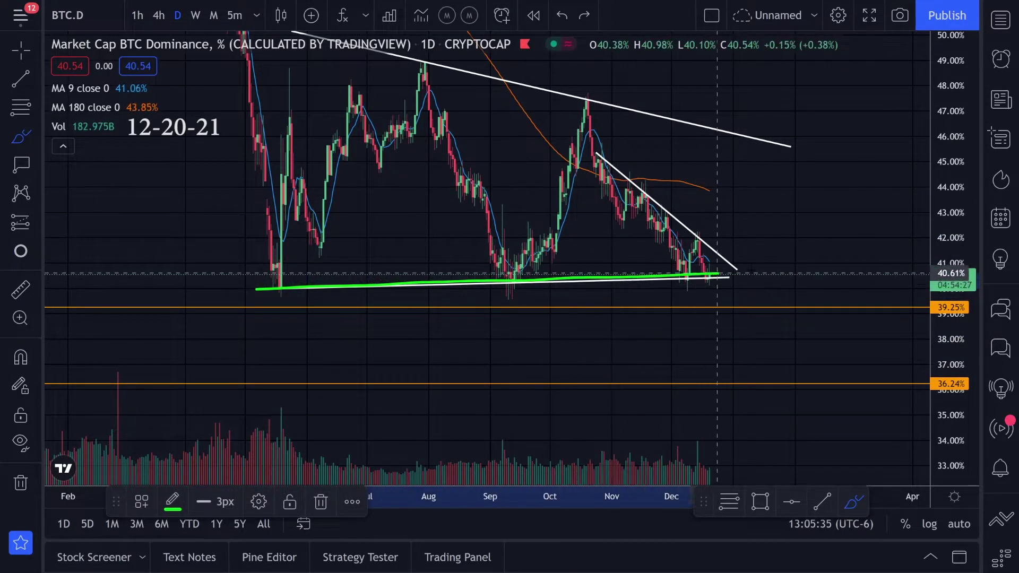
mouse_move(595, 164)
left_mouse_down()
mouse_move(731, 265)
mouse_move(757, 218)
left_mouse_up()
key("ctrl+z")
key("ctrl+z")
Circle the early-December low on the base line and sketch a bounce from the current low to about 42%.
left_click_drag(685, 262, 739, 293)
key("ctrl+z")
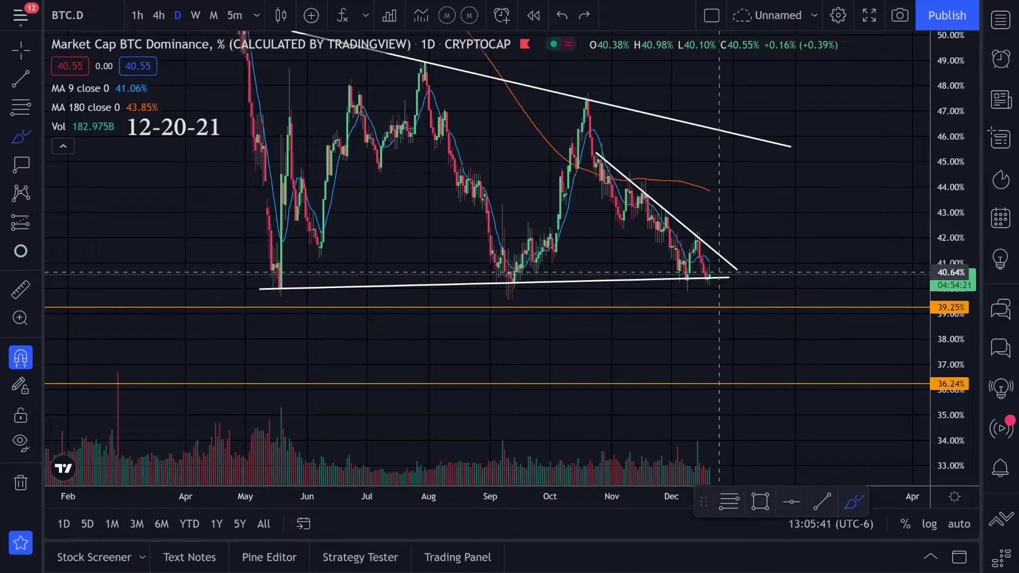
left_click_drag(683, 272, 679, 275)
key("ctrl+z")
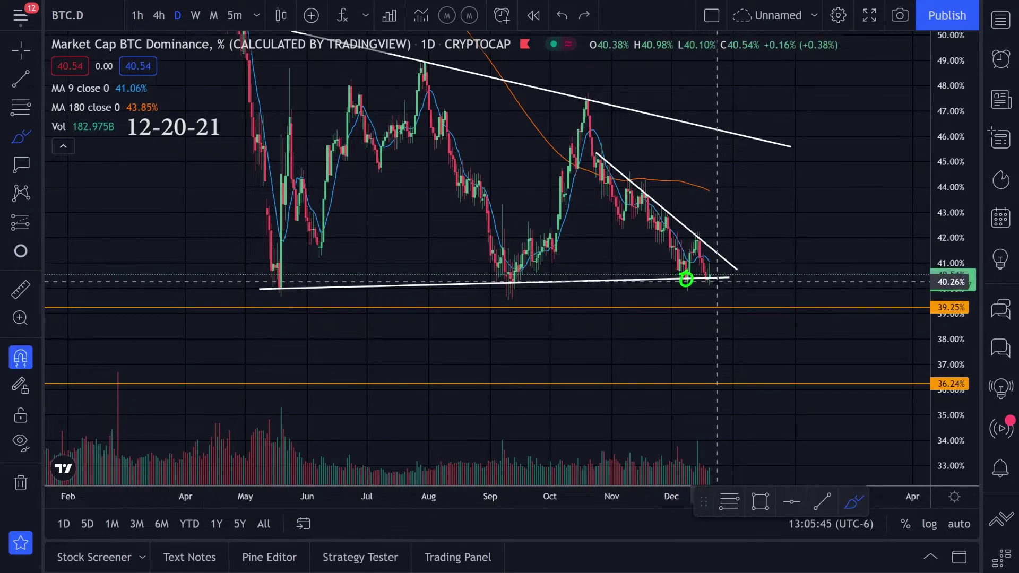
left_click_drag(702, 274, 733, 238)
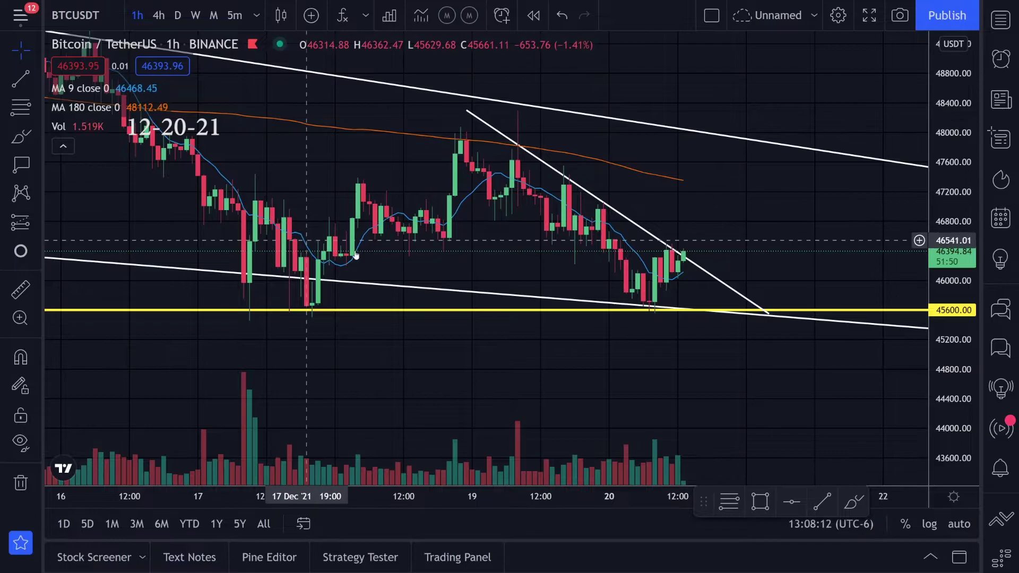
On the hourly BTCUSDT chart, trace the decline from about 47,400 and its upward curl to about 46,300, and undo the strokes.
left_click(21, 137)
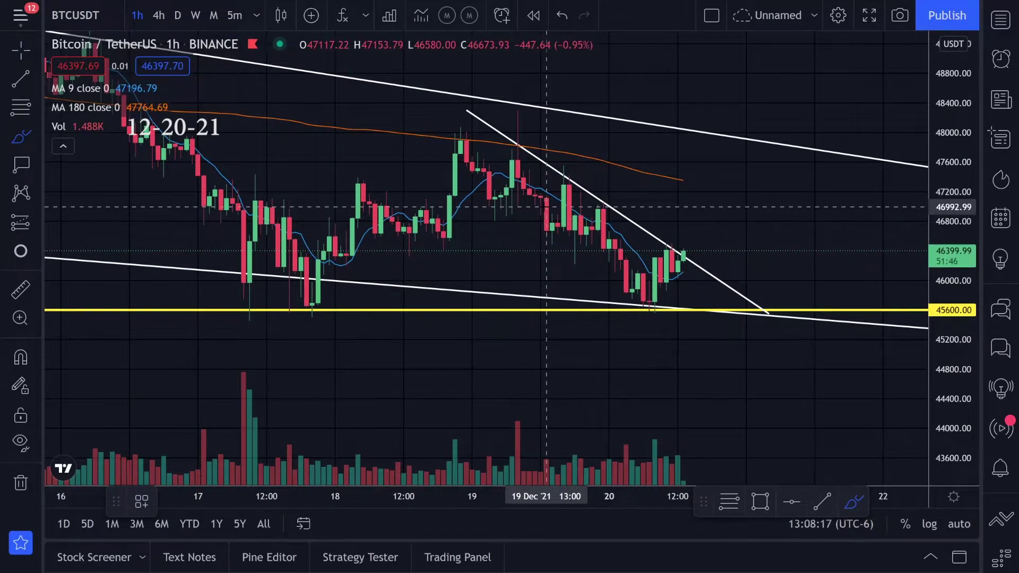
mouse_move(499, 180)
left_mouse_down()
mouse_move(557, 201)
mouse_move(603, 235)
left_mouse_up()
left_click_drag(684, 228, 700, 234)
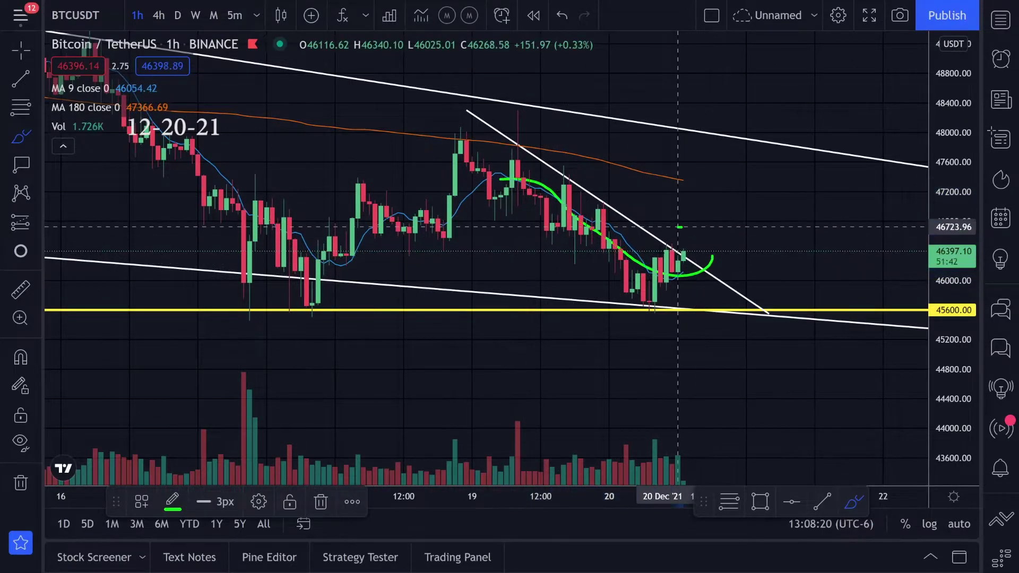
key("ctrl+z")
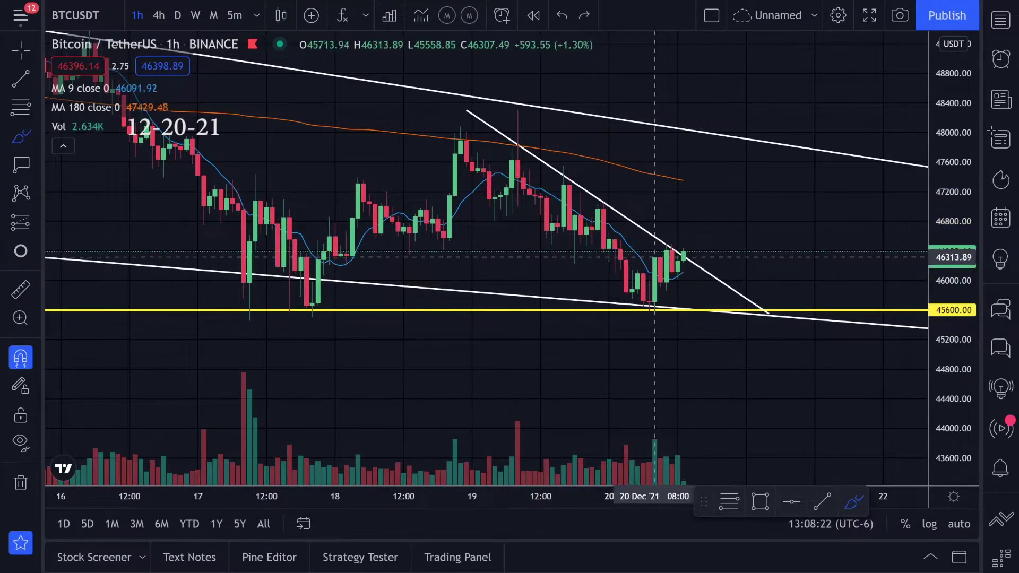
Switch BTCUSDT to the 4-hour chart, mark the recent candles near 47,150 and 46,600, and undo the strokes.
left_click(158, 15)
left_click_drag(516, 195, 598, 200)
key("ctrl+z")
mouse_move(640, 231)
left_mouse_down()
mouse_move(627, 239)
mouse_move(660, 189)
left_mouse_up()
key("ctrl+z")
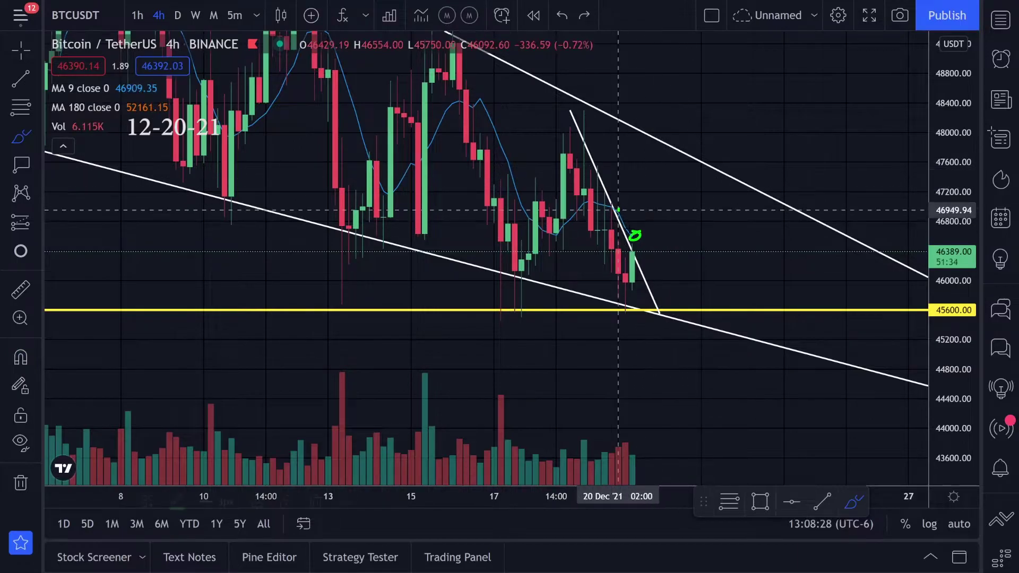
key("ctrl+z")
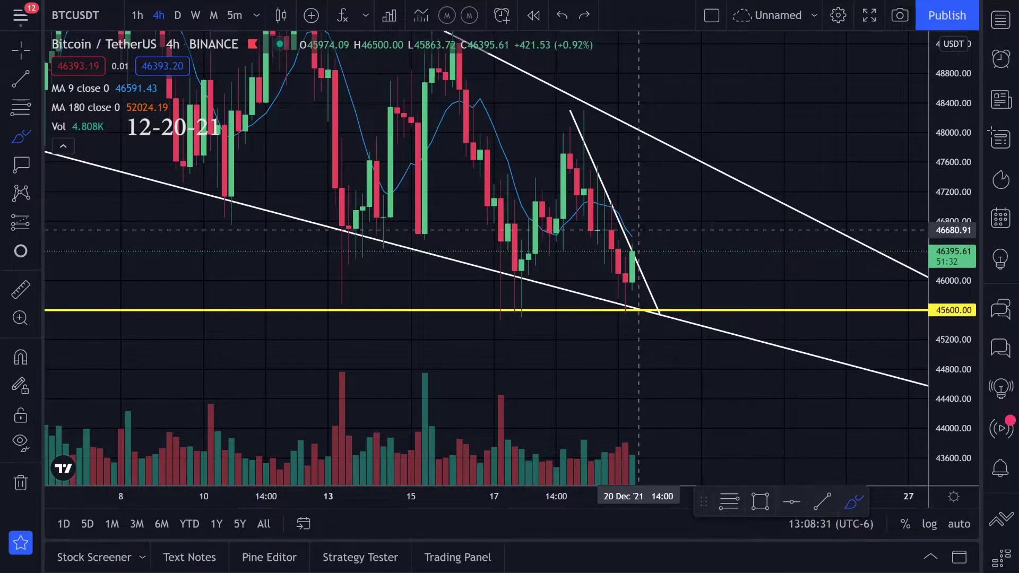
Sketch short strokes around the wedge's upper line between about 47,500 and 48,200, and undo them.
left_click_drag(696, 141, 721, 171)
key("ctrl+z")
left_click_drag(550, 151, 543, 161)
key("ctrl+z")
mouse_move(690, 136)
left_mouse_down()
mouse_move(694, 167)
mouse_move(730, 117)
left_mouse_up()
key("ctrl+z")
key("ctrl+z")
Switch to the hourly and on to the daily BTCUSDT chart, and frame the December wedge above the 45,600 line.
left_click(137, 14)
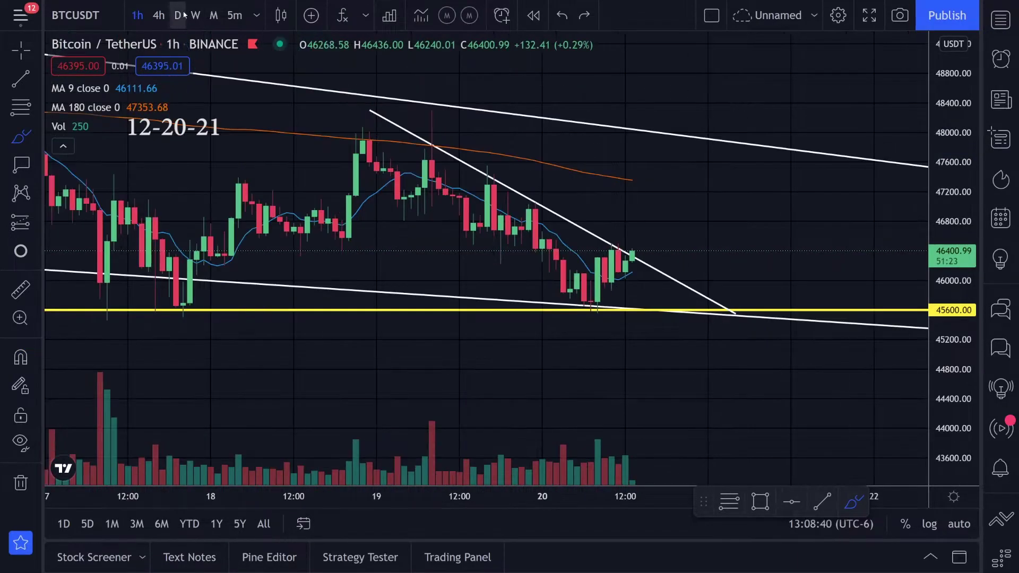
left_click(177, 15)
left_click_drag(957, 91, 957, 281)
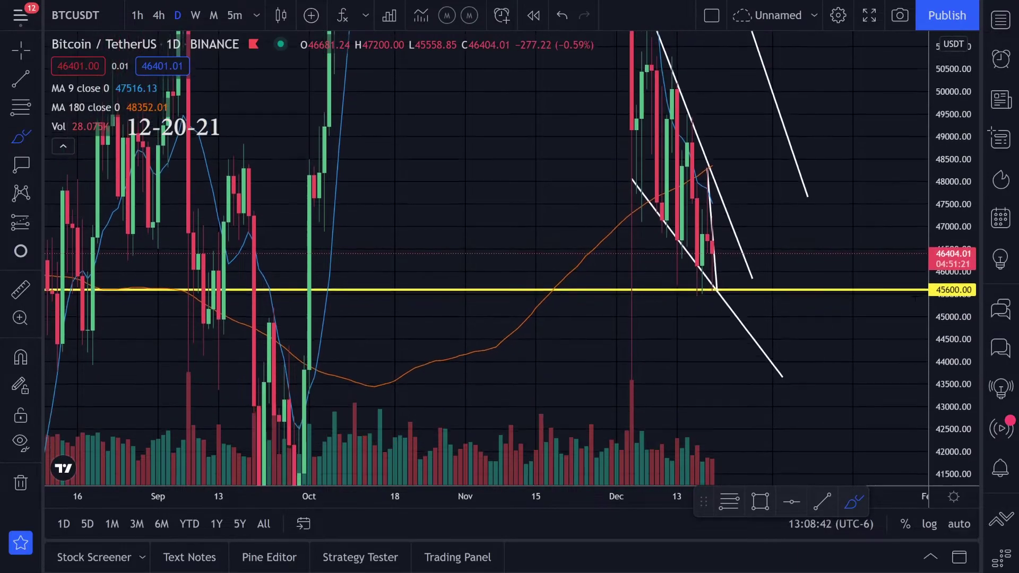
scroll(849, 278, "up", 10)
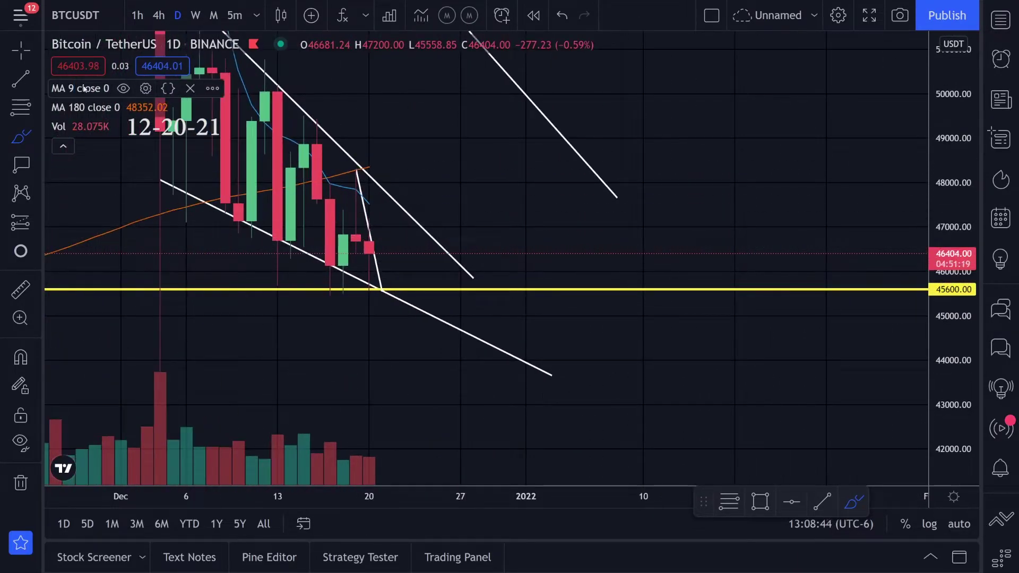
left_click(21, 51)
left_click_drag(434, 90, 693, 170)
left_click_drag(955, 126, 955, 248)
Trace the decline inside the daily wedge from about 52,700 to 46,400, brush along its edges, and undo the strokes.
left_click(21, 137)
mouse_move(471, 110)
left_mouse_down()
mouse_move(482, 146)
mouse_move(536, 220)
mouse_move(641, 276)
mouse_move(601, 327)
mouse_move(614, 301)
mouse_move(604, 310)
left_mouse_up()
key("ctrl+z")
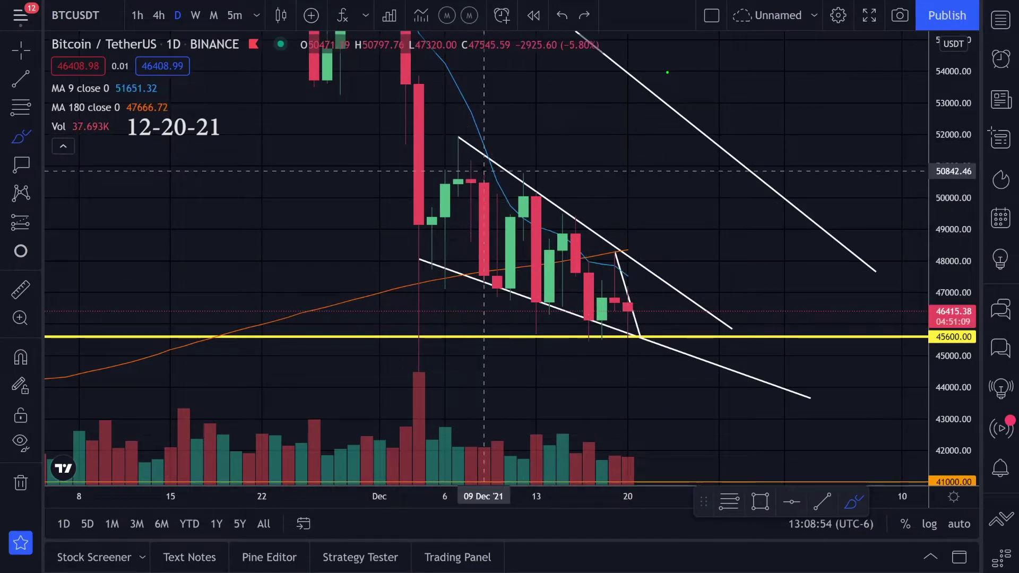
mouse_move(471, 118)
left_mouse_down()
mouse_move(523, 216)
mouse_move(651, 280)
left_mouse_up()
key("ctrl+z")
left_click_drag(460, 144, 589, 232)
key("ctrl+z")
mouse_move(420, 253)
left_mouse_down()
mouse_move(465, 188)
mouse_move(588, 225)
left_mouse_up()
key("ctrl+z")
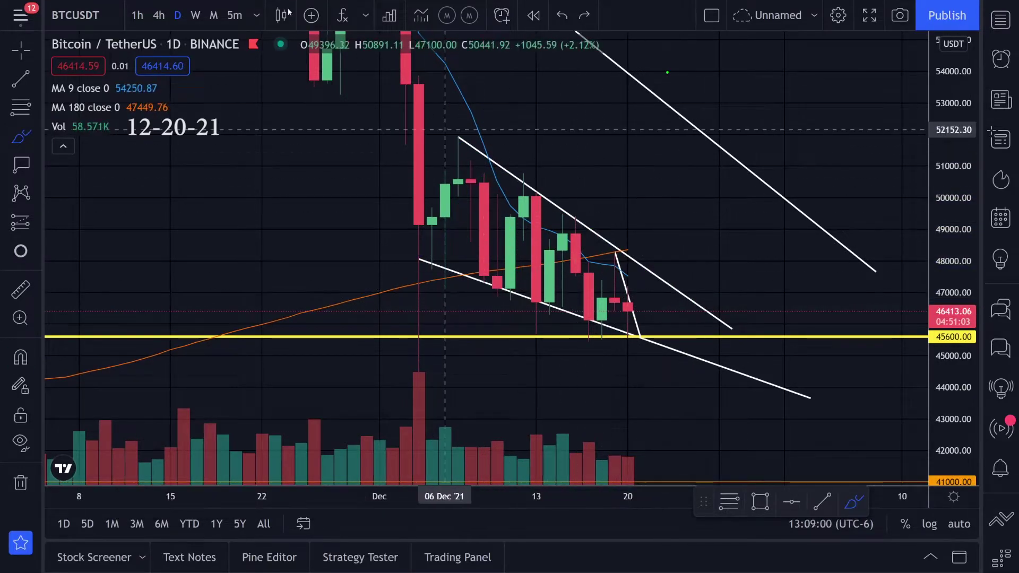
On the 4-hour chart, trace the wave of swings between the wedge lines from early December to the current candle, and undo it.
left_click(159, 17)
scroll(523, 246, "down", 3)
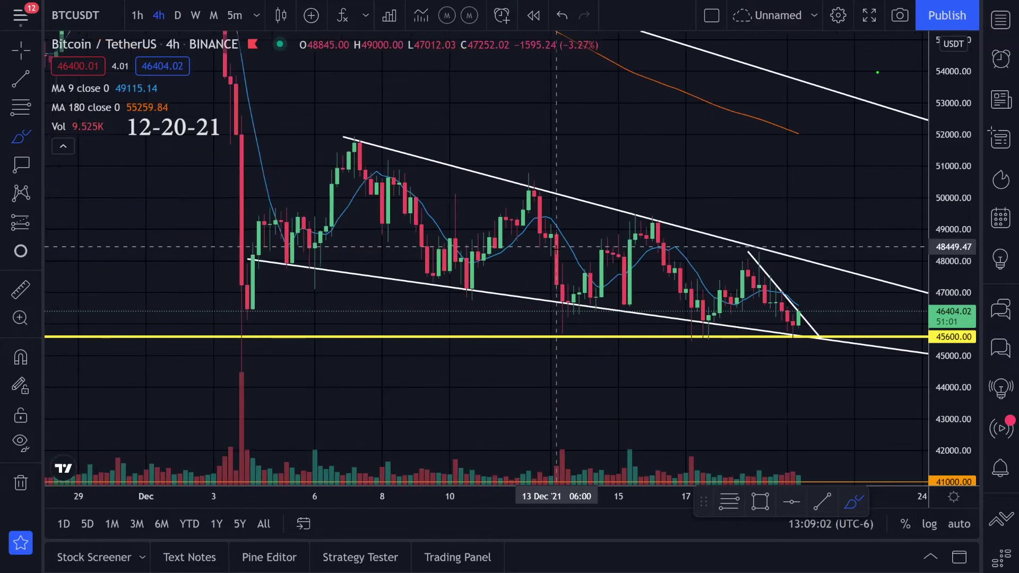
left_click_drag(337, 200, 713, 256)
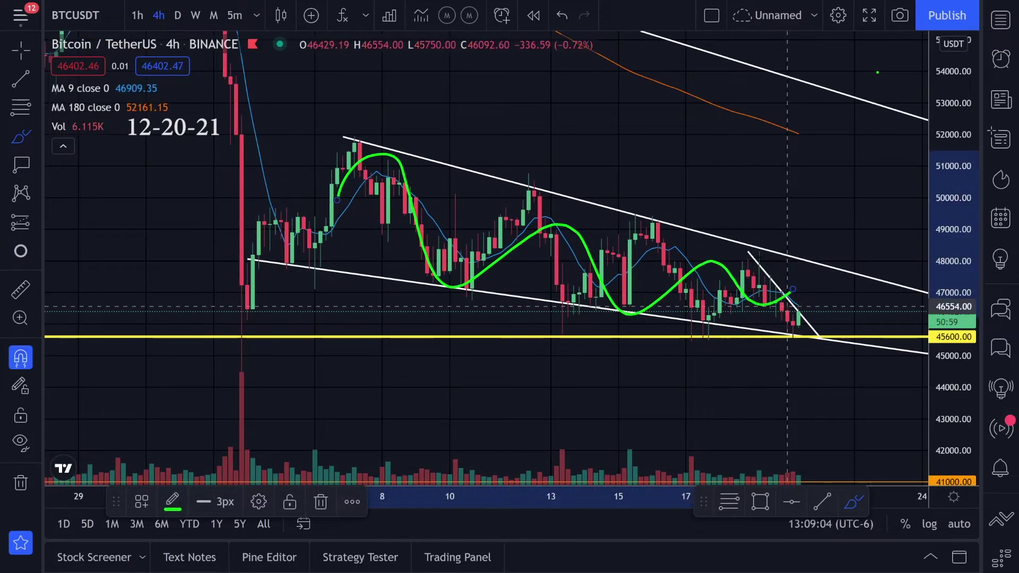
key("ctrl+z")
Return to the daily chart, sketch short strokes near 50,000 inside the wedge and around 47,700, and undo them.
left_click(177, 17)
scroll(588, 283, "up", 5)
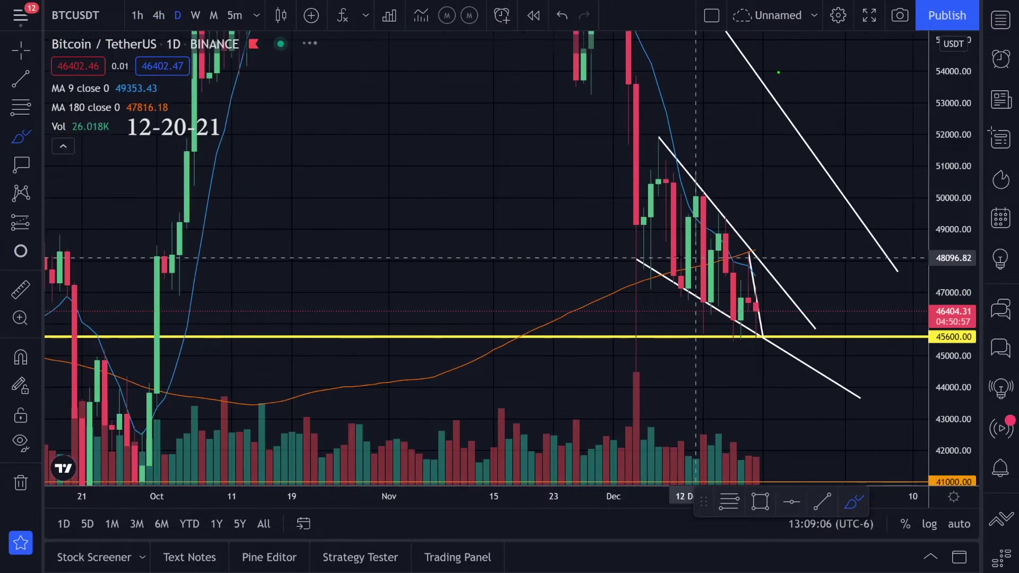
key("ctrl+y")
key("ctrl+z")
left_click_drag(684, 258, 699, 275)
key("ctrl+z")
left_click_drag(555, 189, 588, 220)
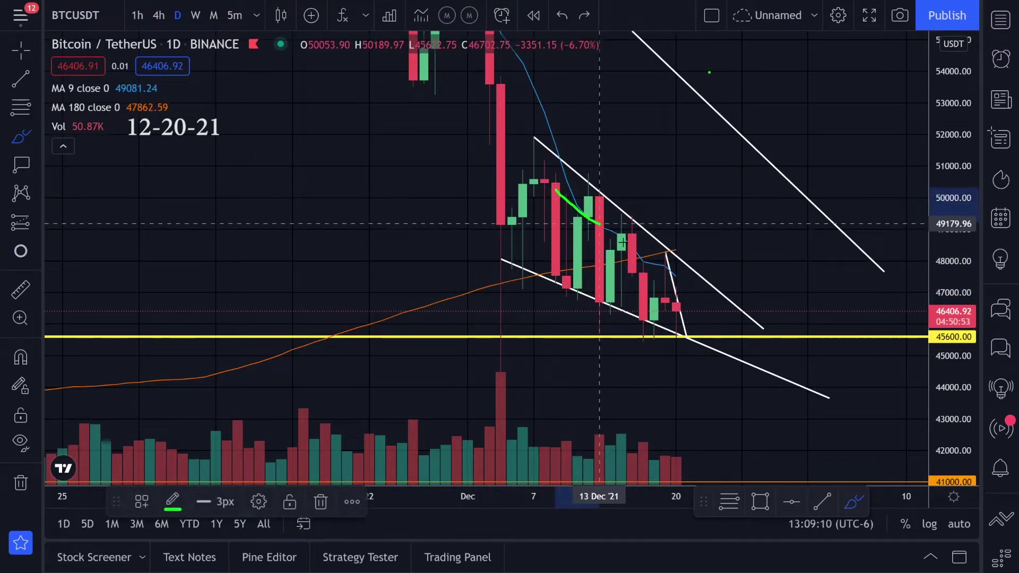
key("ctrl+z")
left_click_drag(719, 271, 716, 297)
key("ctrl+z")
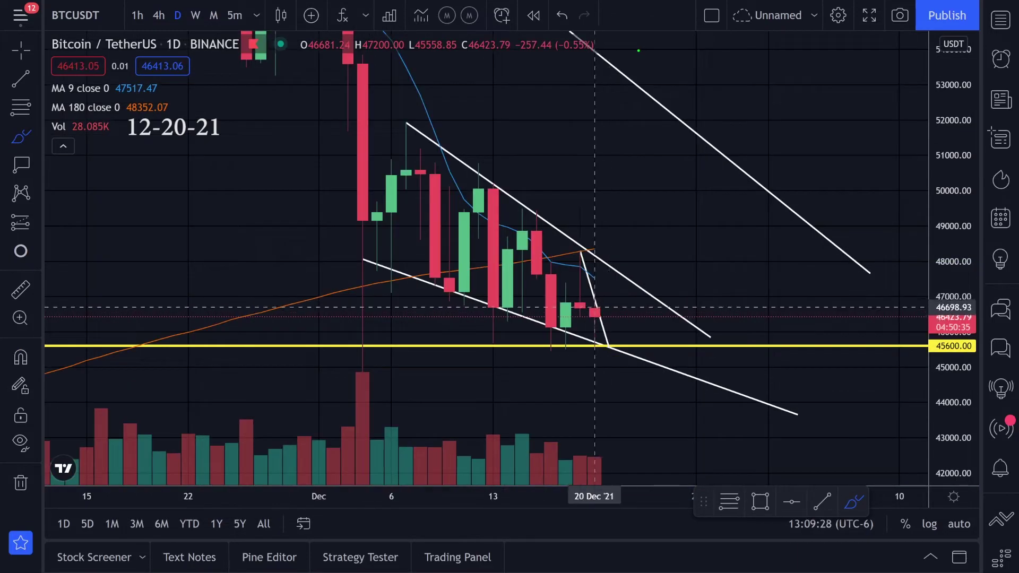
Mark the level near 47,400, trace the daily swings in the wedge down to about 46,300, and undo the strokes.
left_click_drag(606, 281, 565, 283)
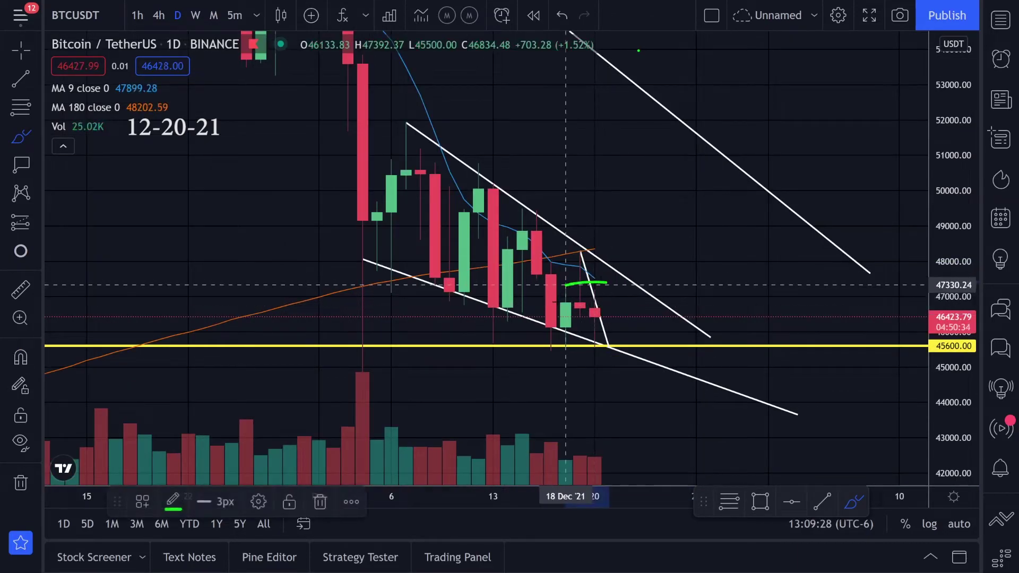
key("ctrl+z")
left_click_drag(392, 204, 609, 320)
key("ctrl+z")
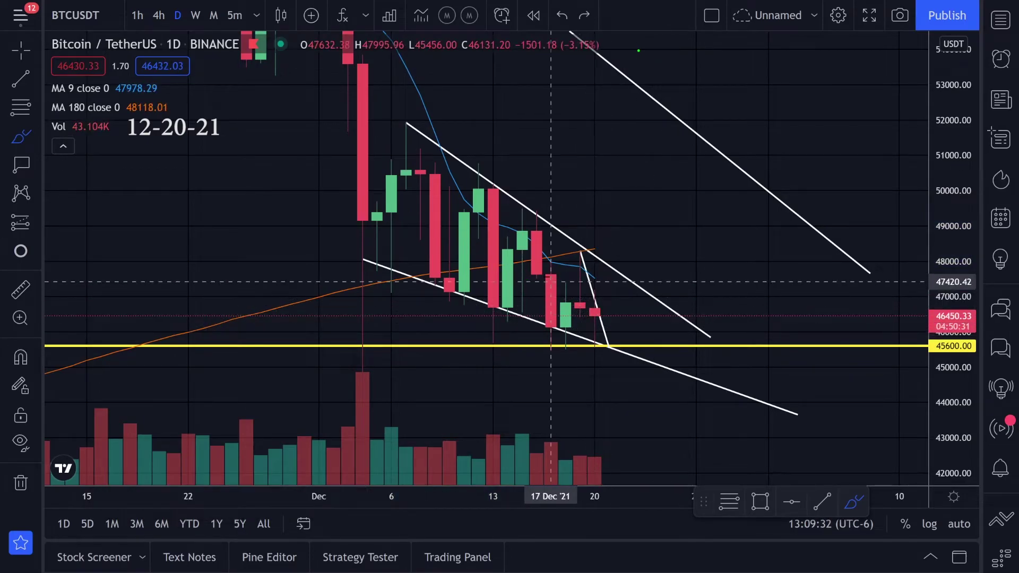
left_click_drag(539, 250, 570, 274)
key("ctrl+z")
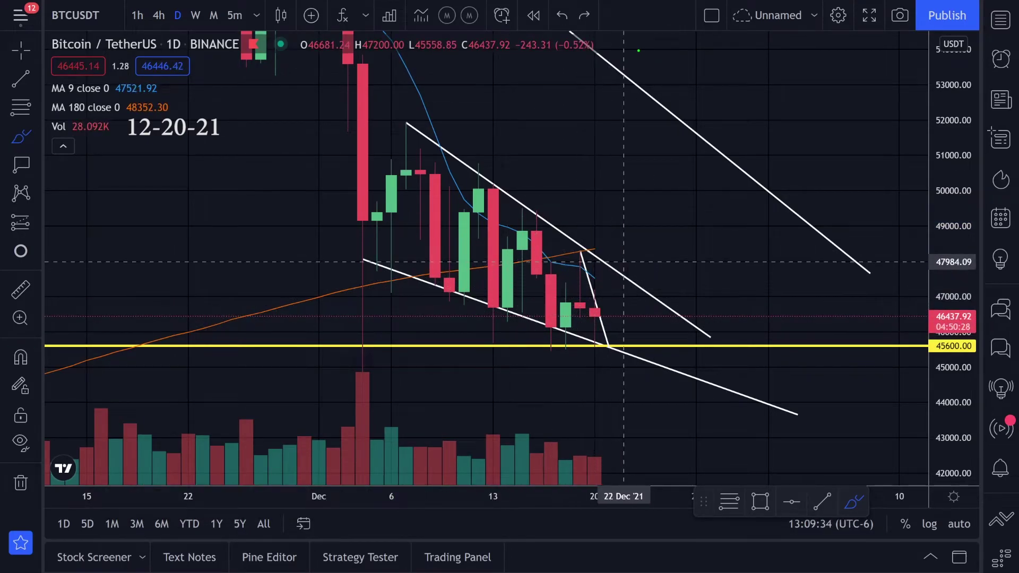
left_click_drag(391, 199, 610, 324)
key("ctrl+z")
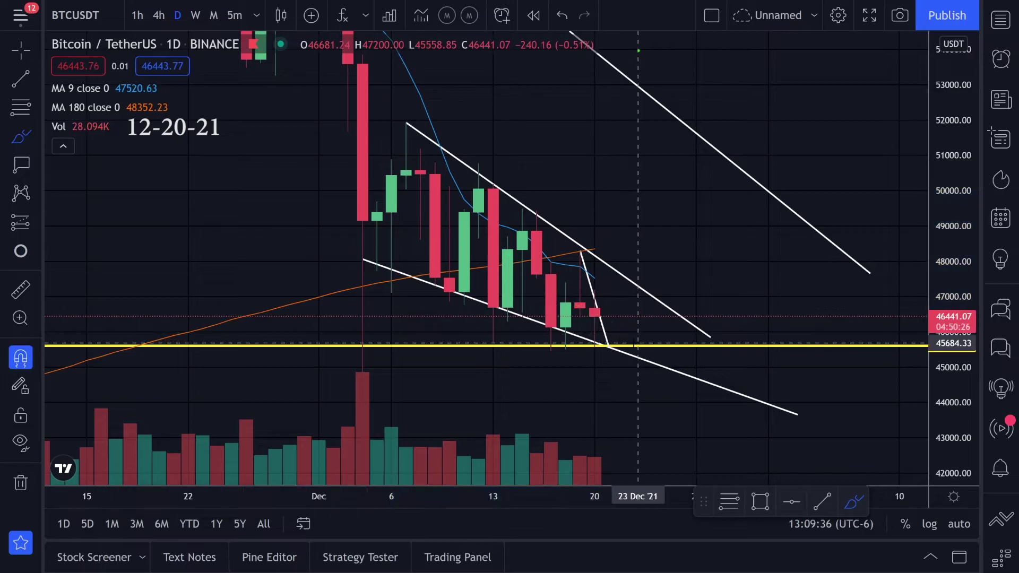
Sketch a short stroke across the 41,000 line, trace the fall from the November high to about 42,800, and undo both.
scroll(507, 234, "down", 4)
left_click_drag(962, 165, 963, 399)
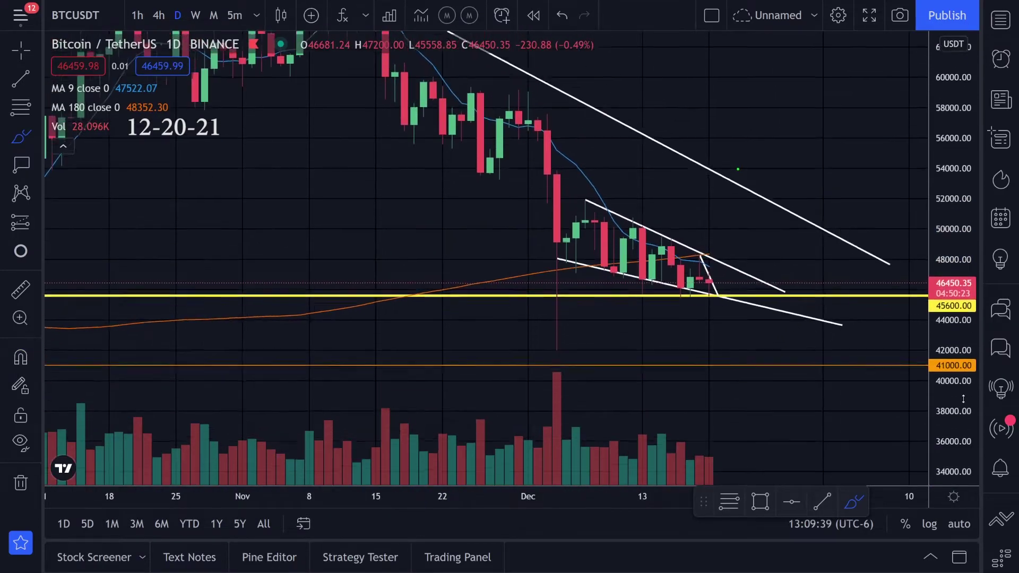
mouse_move(655, 375)
left_mouse_down()
mouse_move(682, 332)
mouse_move(659, 341)
left_mouse_up()
key("ctrl+z")
scroll(680, 296, "down", 2)
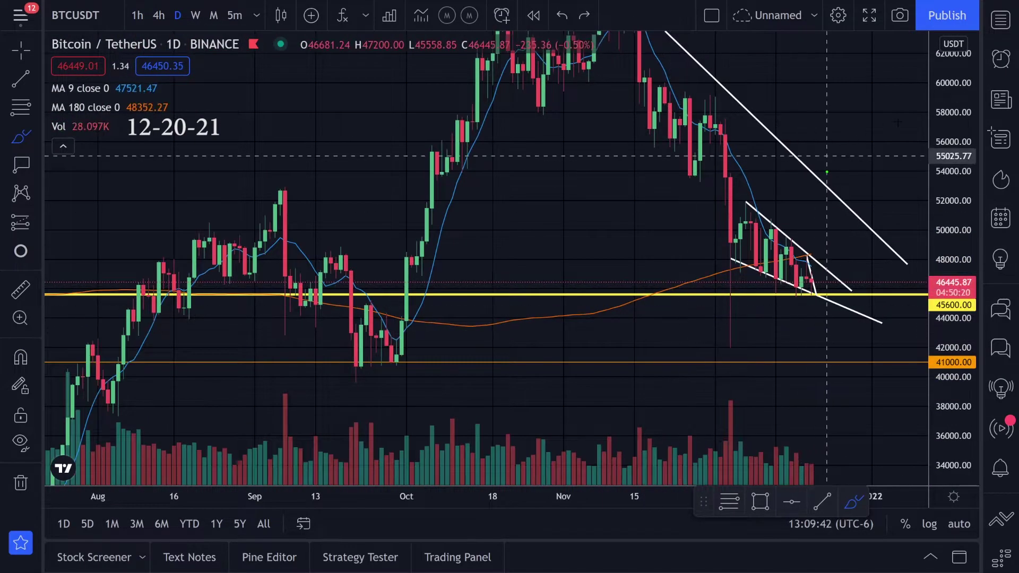
mouse_move(598, 122)
left_mouse_down()
mouse_move(684, 212)
mouse_move(844, 299)
left_mouse_up()
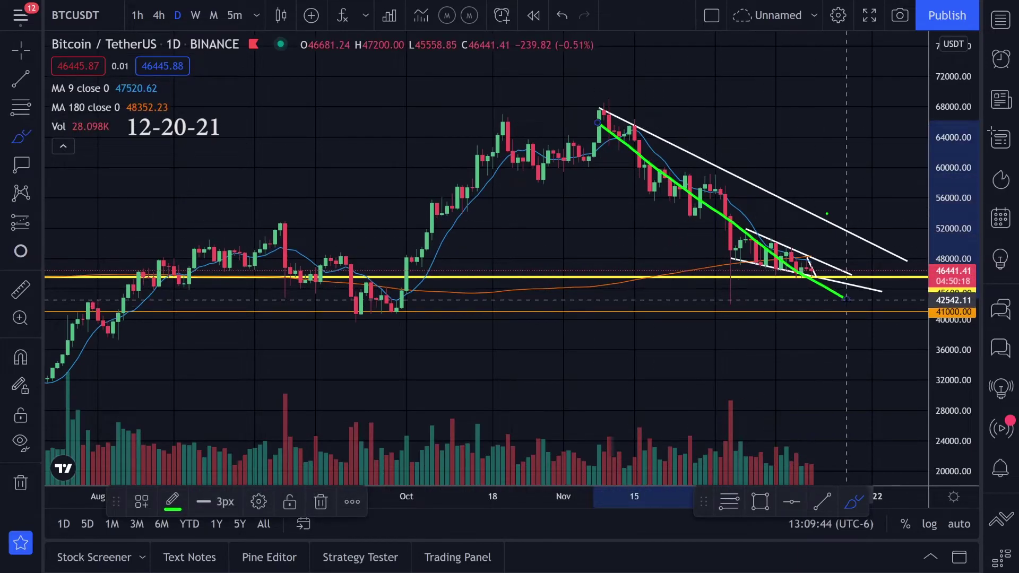
key("ctrl+z")
Sketch two rises from the current price to about 56,300 and 57,000, and undo them.
left_click_drag(790, 272, 929, 196)
key("ctrl+z")
mouse_move(807, 273)
left_mouse_down()
mouse_move(842, 240)
mouse_move(855, 191)
left_mouse_up()
key("ctrl+z")
key("ctrl+z")
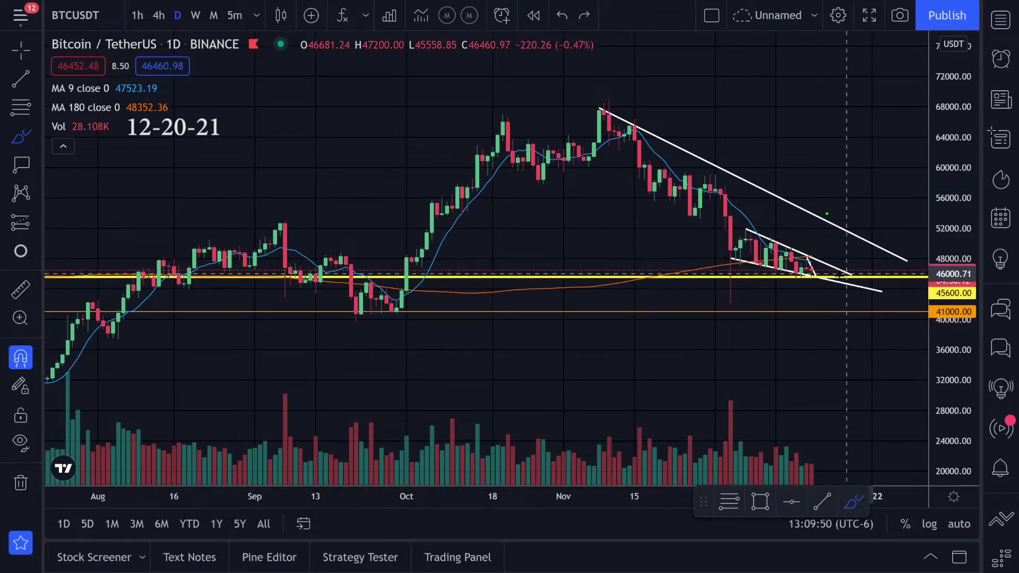
Sketch a drop through the 41,000 line to about 38,300, and undo it.
left_click_drag(787, 296, 811, 332)
key("ctrl+z")
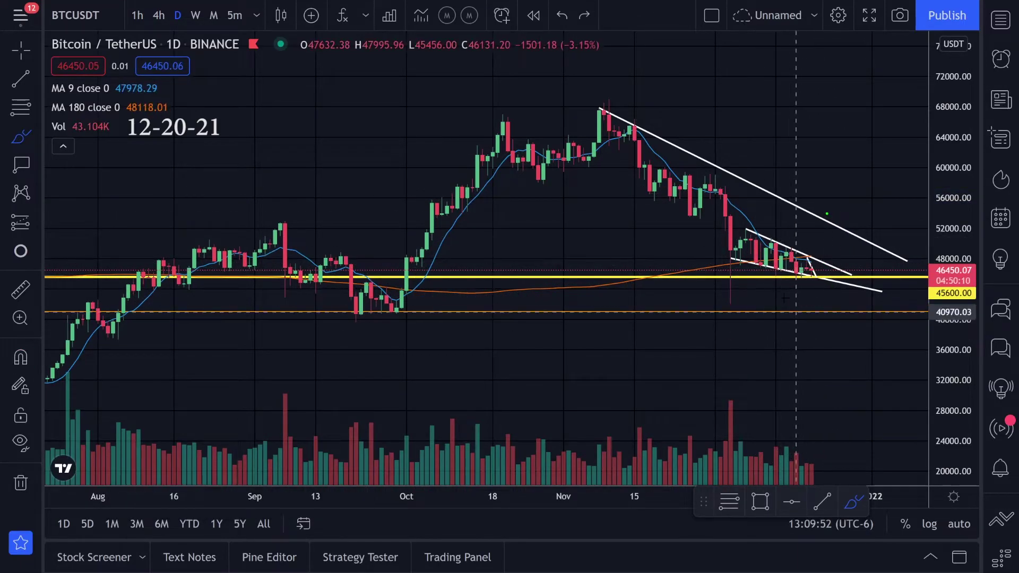
key("ctrl+z")
Mark levels near 59,500 and the November high at about 68,000, brush the early-October low, and undo the strokes.
left_click_drag(750, 171, 663, 175)
left_click_drag(584, 106, 659, 106)
key("ctrl+z")
key("ctrl+z")
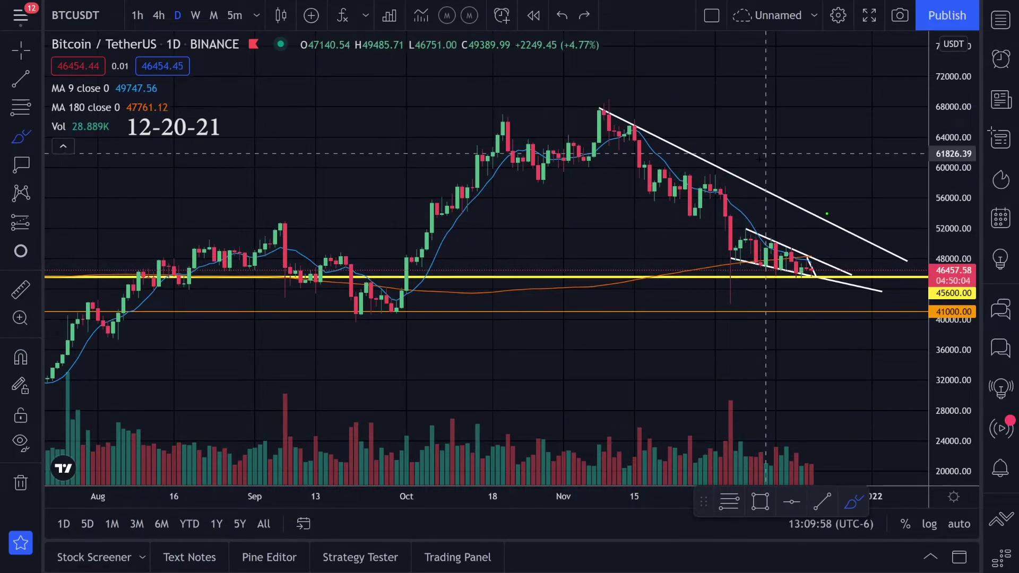
mouse_move(406, 295)
left_mouse_down()
mouse_move(339, 287)
mouse_move(395, 288)
left_mouse_up()
key("ctrl+z")
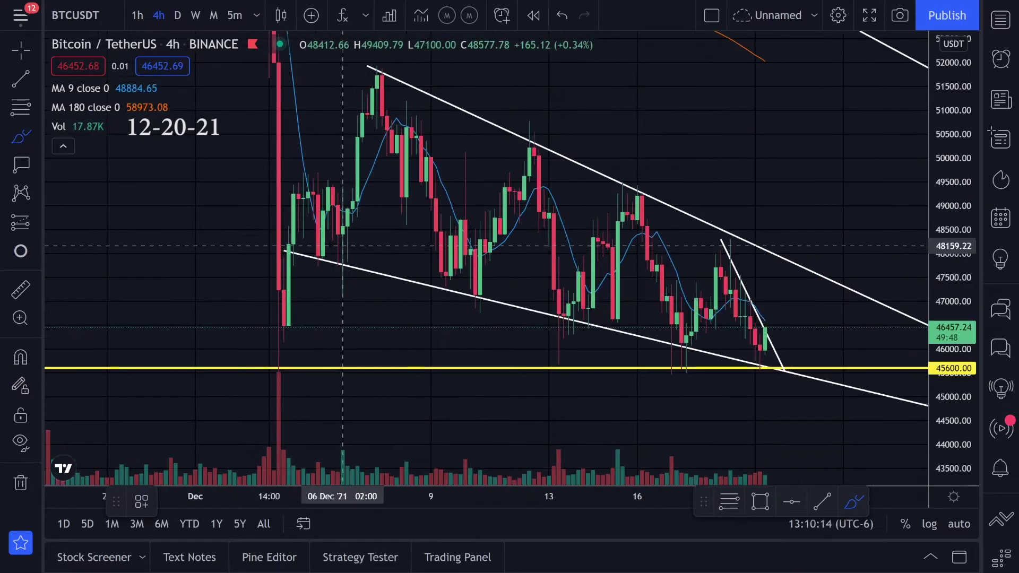
On the 4-hour chart, trace the wedge swings twice with projected rises to about 47,300 and 47,600, and undo both.
mouse_move(321, 249)
left_mouse_down()
mouse_move(370, 127)
mouse_move(456, 282)
mouse_move(568, 290)
mouse_move(642, 207)
mouse_move(846, 295)
mouse_move(853, 287)
left_mouse_up()
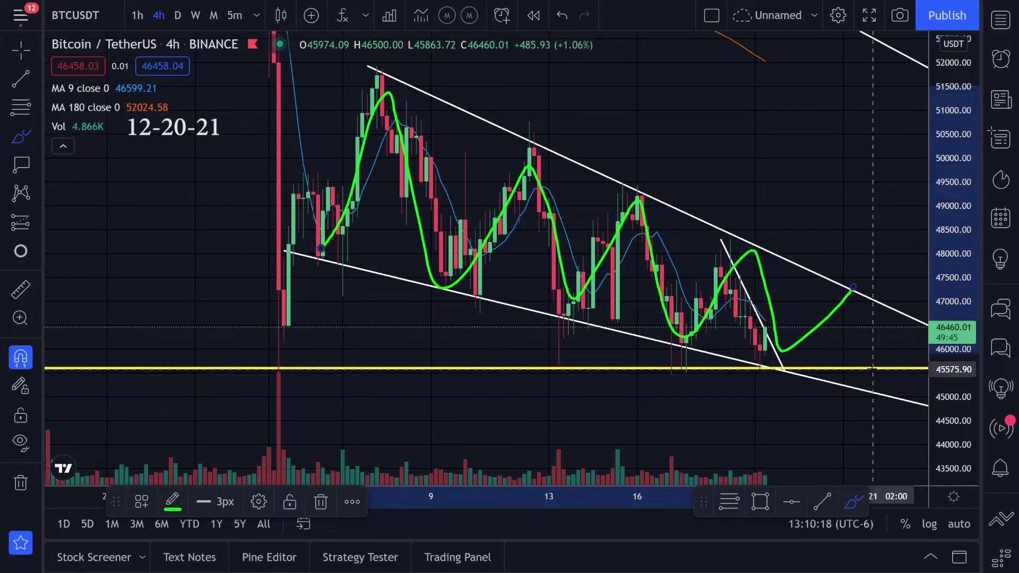
key("ctrl+z")
mouse_move(335, 242)
left_mouse_down()
mouse_move(450, 212)
mouse_move(563, 245)
mouse_move(645, 212)
mouse_move(772, 294)
mouse_move(886, 273)
left_mouse_up()
key("ctrl+z")
Sketch a bounce from about 46,150 to the wedge's upper line at about 47,750, and undo it.
mouse_move(759, 342)
left_mouse_down()
mouse_move(785, 351)
mouse_move(759, 365)
mouse_move(836, 266)
left_mouse_up()
key("ctrl+z")
key("ctrl+z")
key("ctrl+z")
key("z")
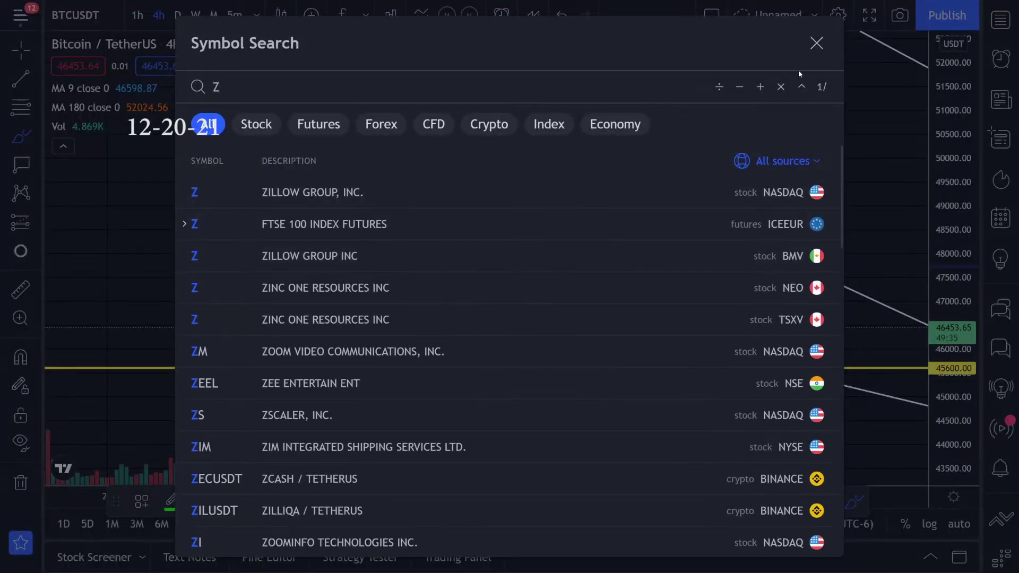
left_click(816, 44)
key("ctrl+z")
Mark the level near 47,700 from the recent high to the upper wedge line, circle the crossing, and undo the strokes.
left_click_drag(705, 264, 730, 264)
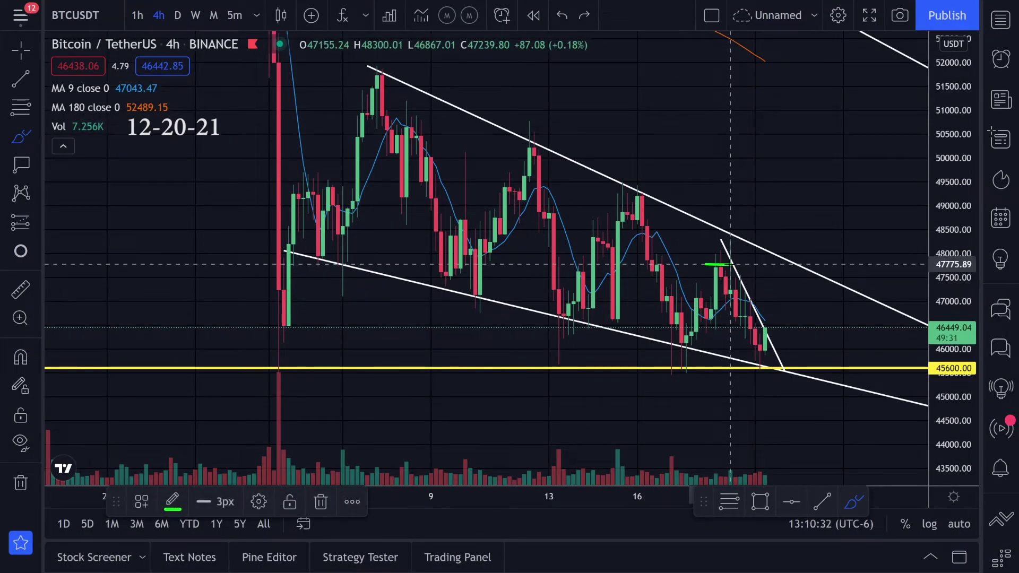
left_click_drag(799, 268, 817, 269)
key("z")
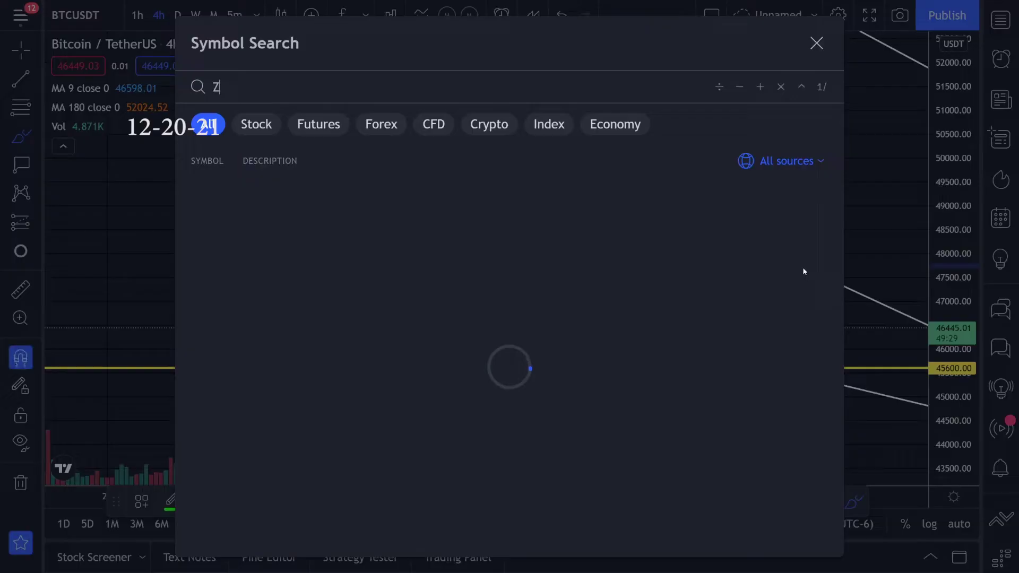
left_click(817, 41)
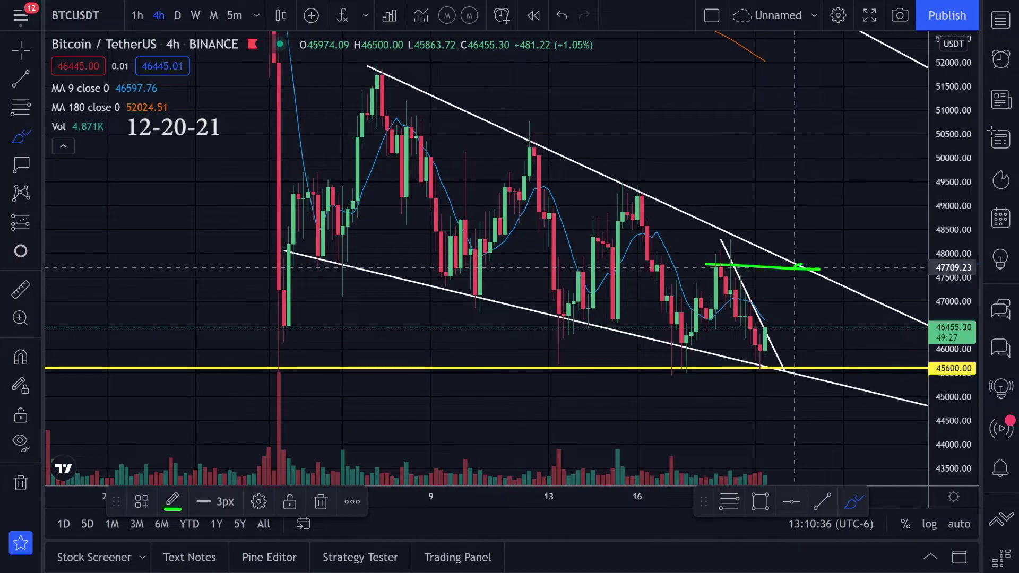
key("ctrl+z")
key("ctrl+y")
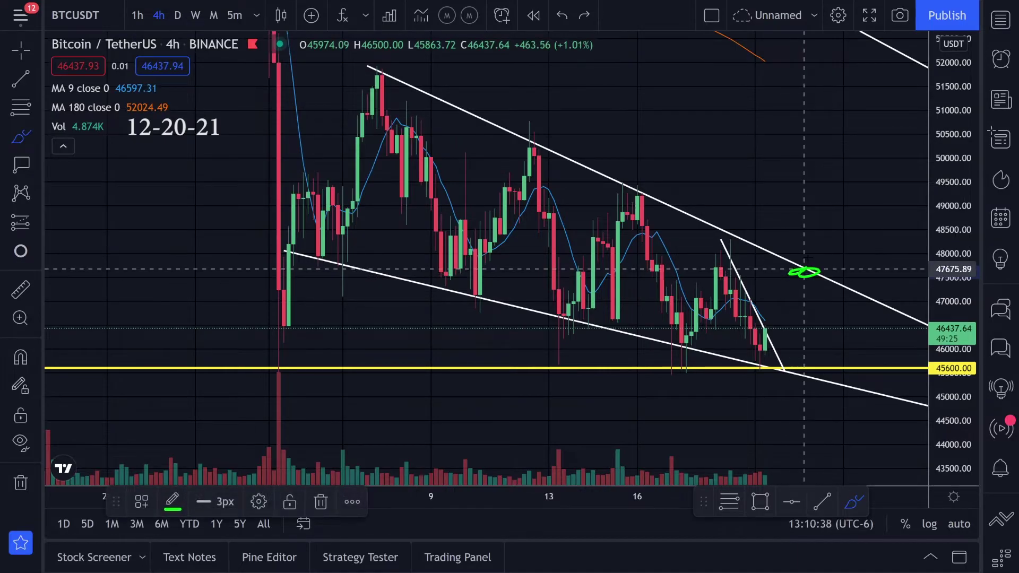
key("ctrl+z")
Circle a point on the upper wedge line near 47,300 and add a short tail down to about 46,850.
mouse_move(808, 265)
left_mouse_down()
mouse_move(786, 269)
mouse_move(829, 289)
left_mouse_up()
key("ctrl+z")
key("ctrl+y")
key("ctrl+z")
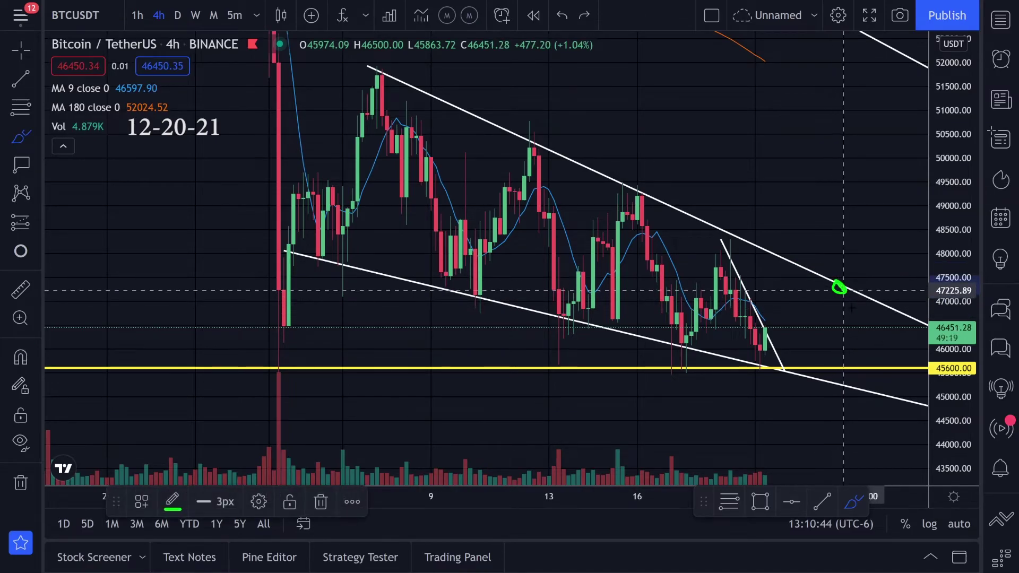
type("z")
left_click(816, 43)
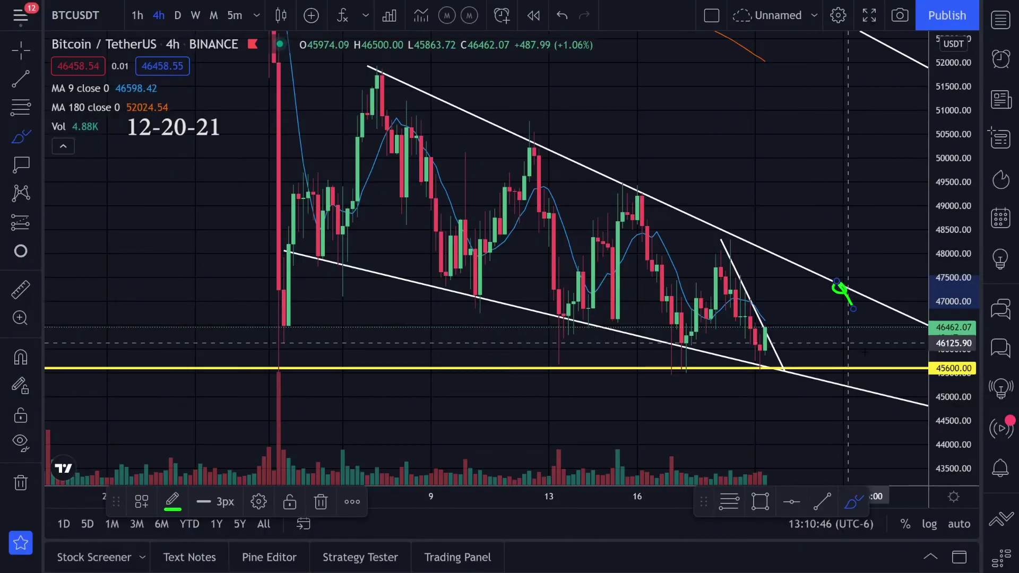
Sketch a stroke across the 41,000 support line from about 41,550 to 40,300, and undo it.
scroll(765, 350, "down", 5)
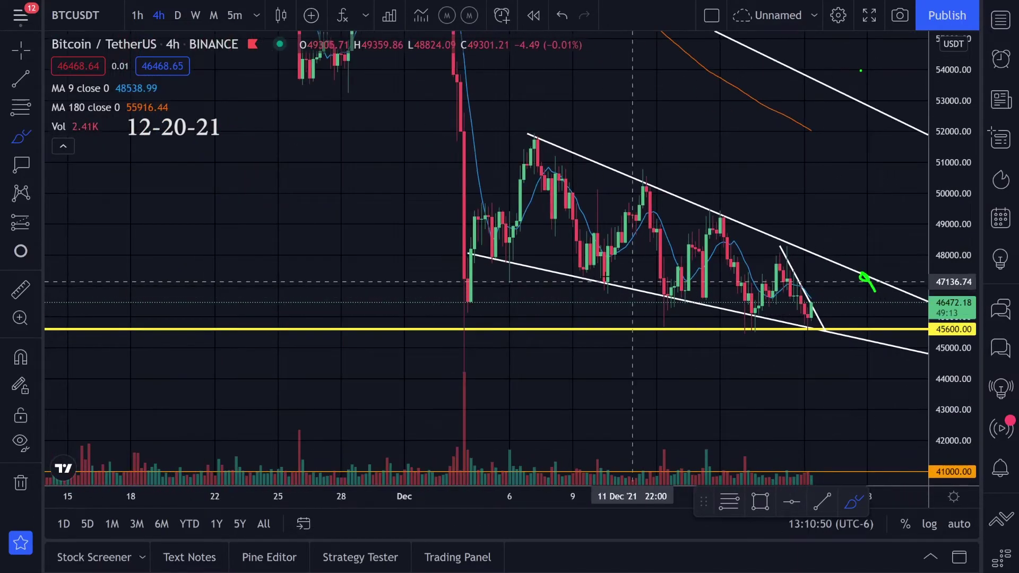
left_click(20, 50)
left_click_drag(298, 197, 178, 95)
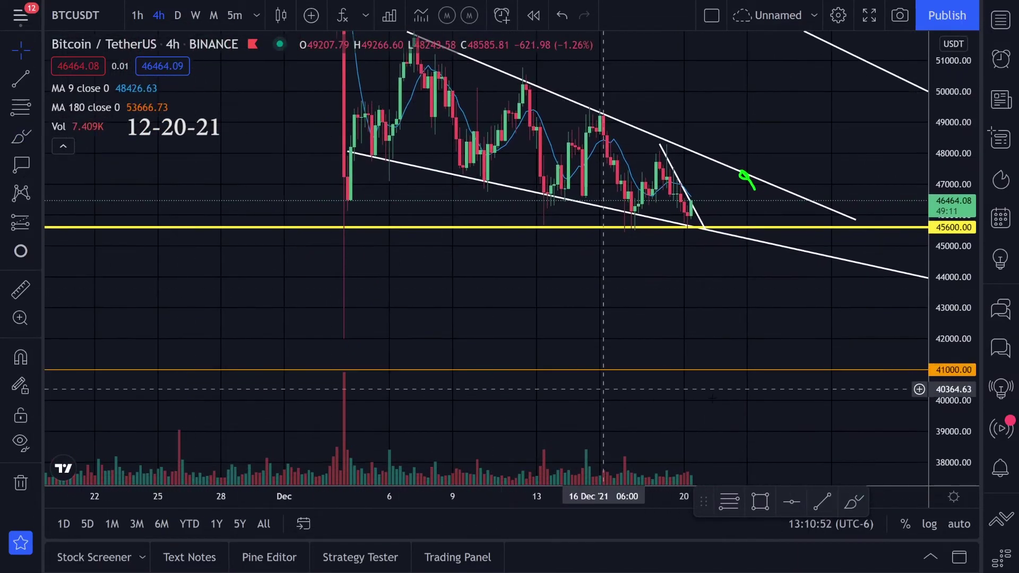
left_click(853, 501)
left_click_drag(648, 352, 591, 391)
key("ctrl+z")
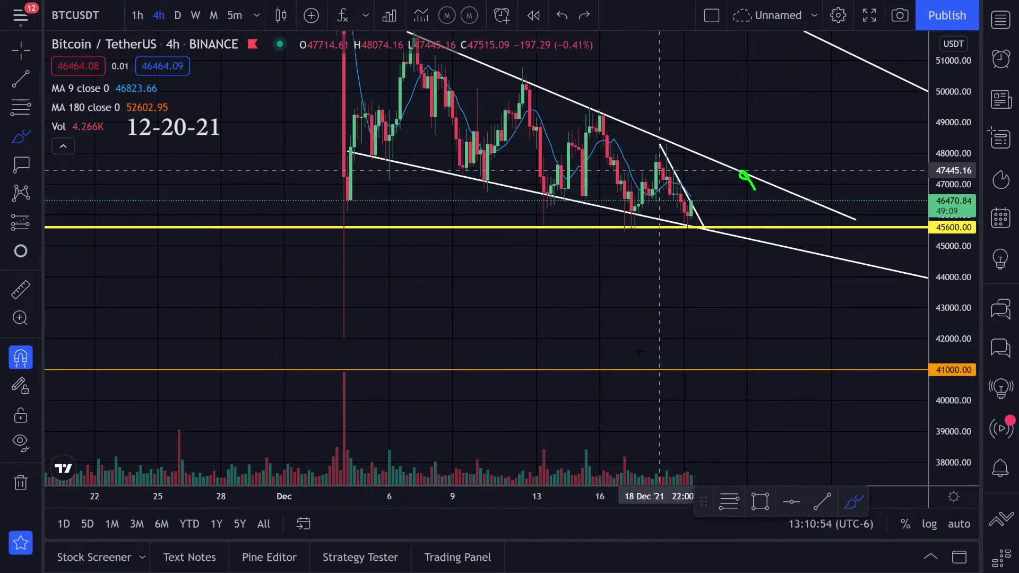
key("ctrl+z")
key("ctrl+z")
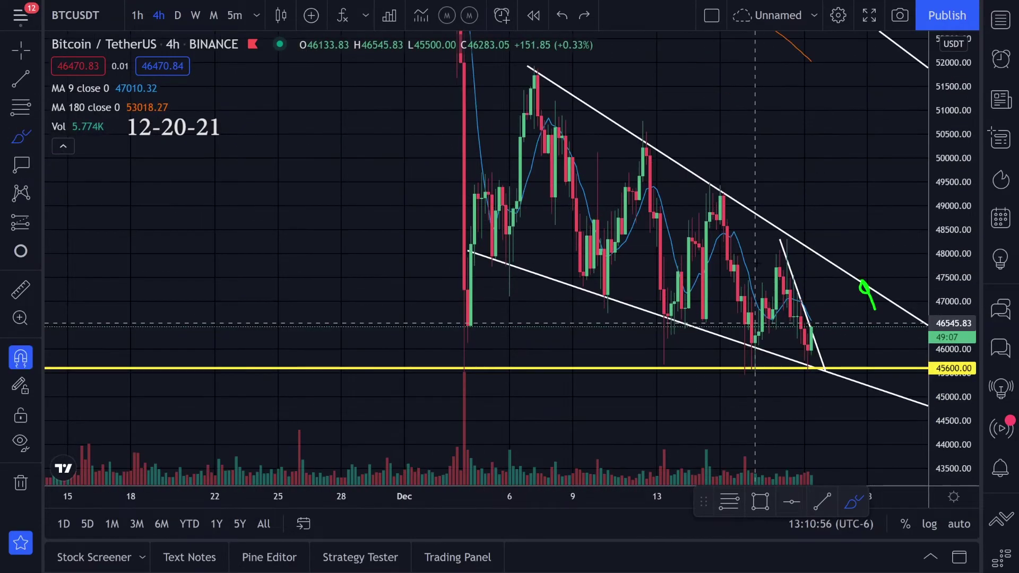
Sketch a curve turning up from about 47,400 through the upper wedge line to about 49,100, and undo the brush strokes.
left_click(25, 143)
mouse_move(751, 283)
left_mouse_down()
mouse_move(808, 282)
mouse_move(867, 201)
left_mouse_up()
left_click_drag(771, 311, 813, 418)
key("ctrl+z")
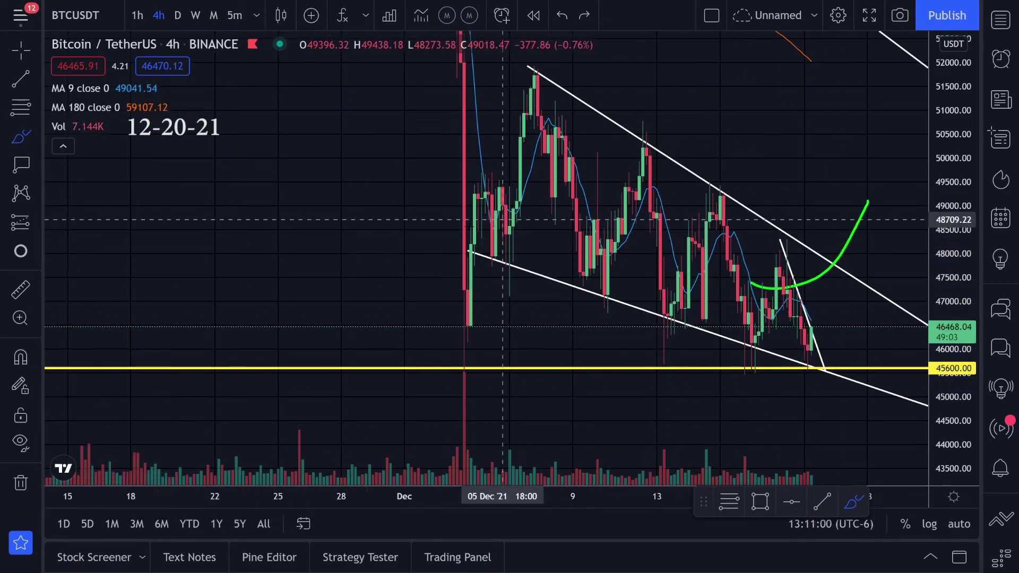
left_click_drag(471, 228, 644, 312)
key("ctrl+z")
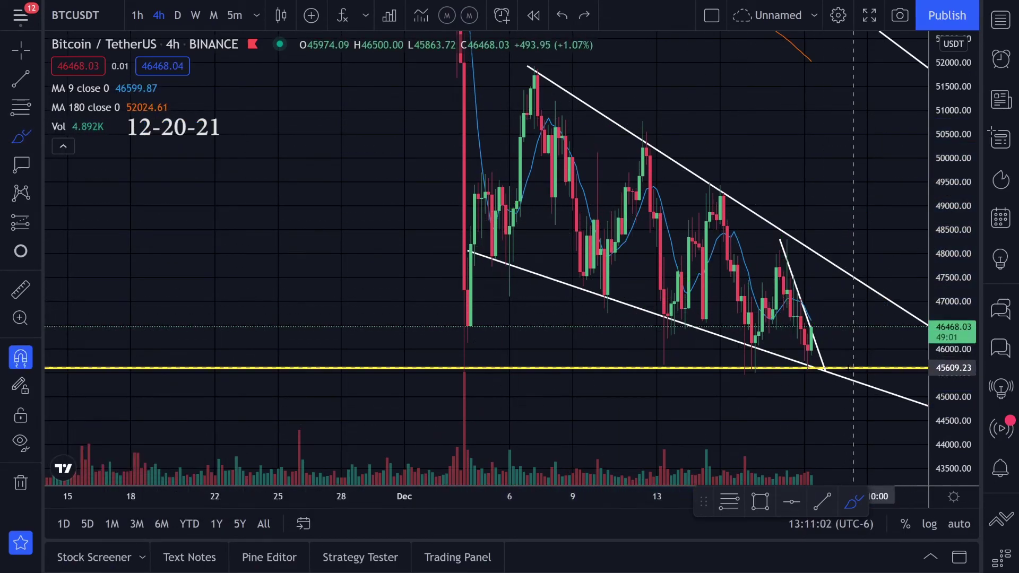
Sketch a stroke across the wedge's candles from about 48,150 down to 46,400, and remove the brush marks.
scroll(849, 367, "up", 2)
mouse_move(422, 247)
left_mouse_down()
mouse_move(505, 132)
mouse_move(609, 266)
mouse_move(796, 329)
left_mouse_up()
key("ctrl+z")
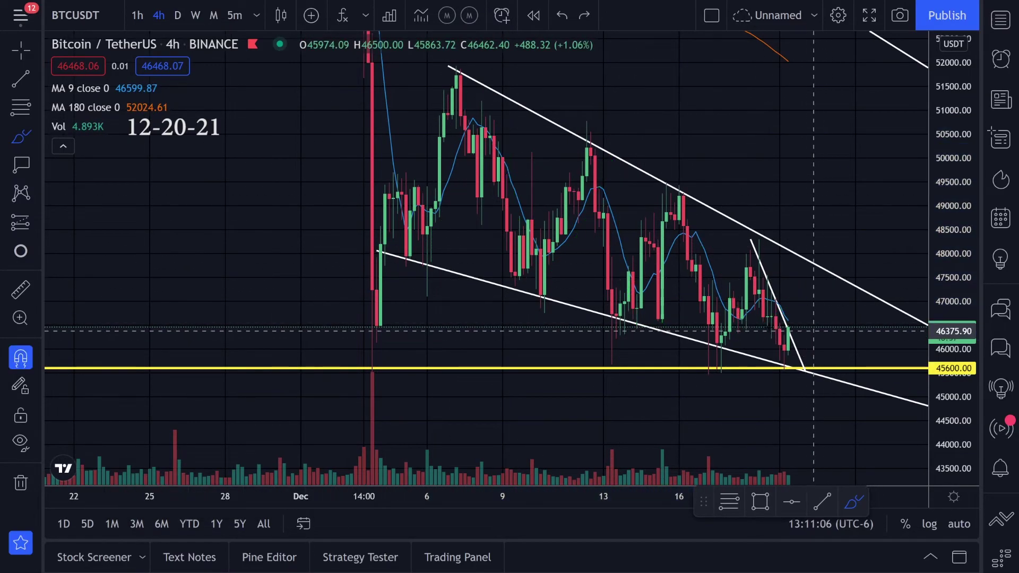
left_click_drag(600, 308, 603, 305)
key("Delete")
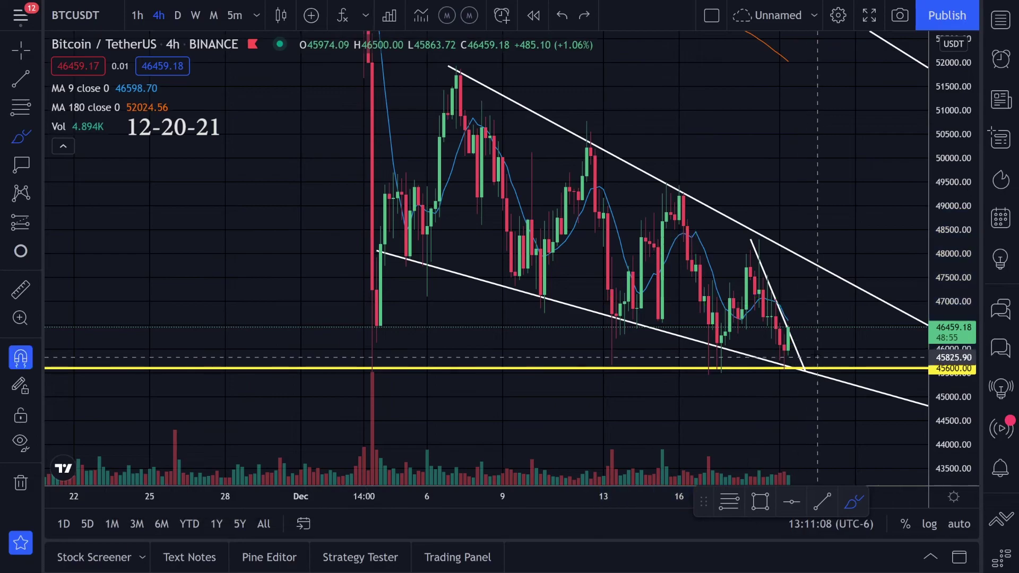
scroll(766, 354, "up", 3)
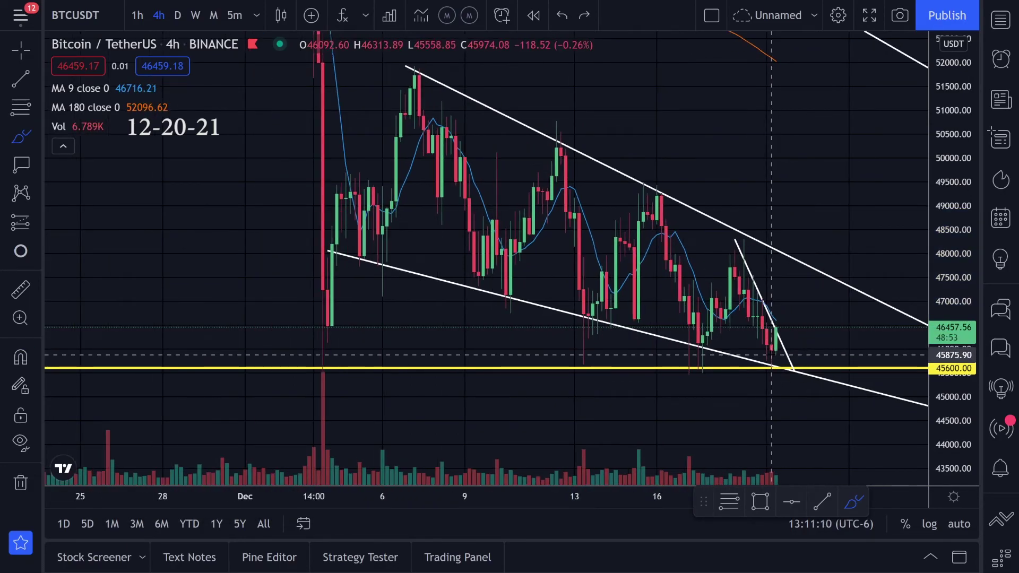
scroll(772, 349, "up", 2)
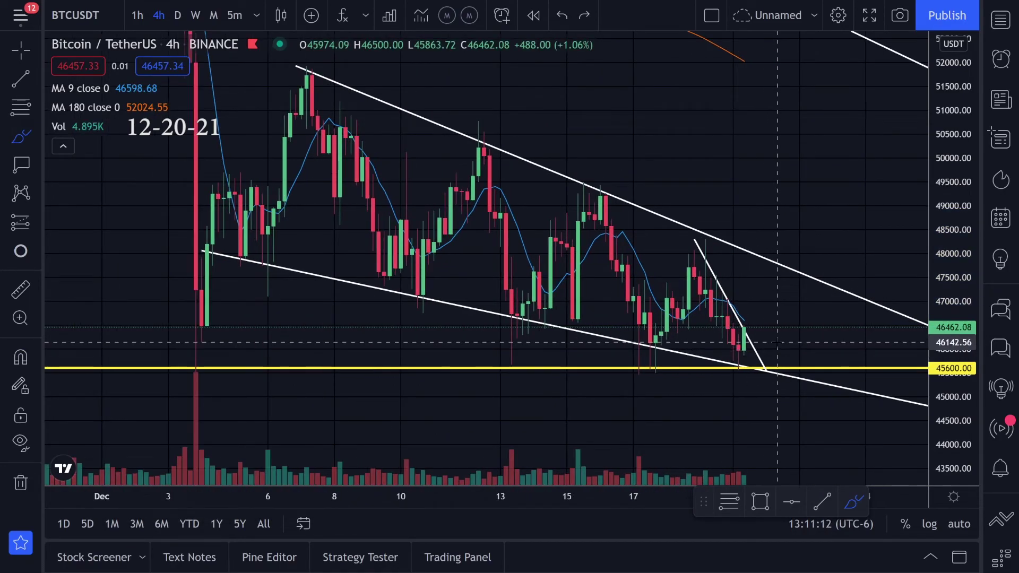